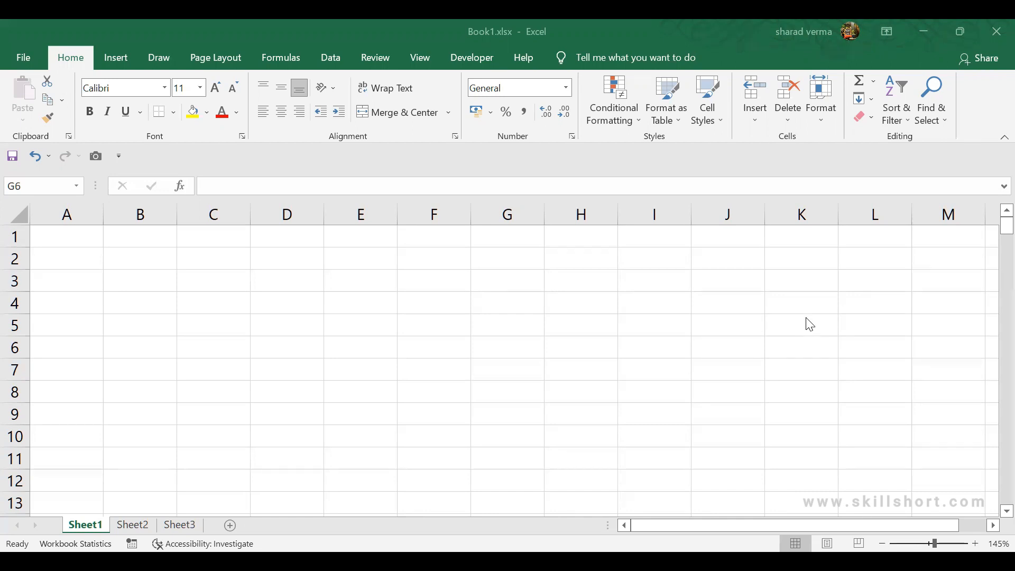
Select cell C3, followed by columns A through F one at a time, to examine how columns are lettered
click(179, 280)
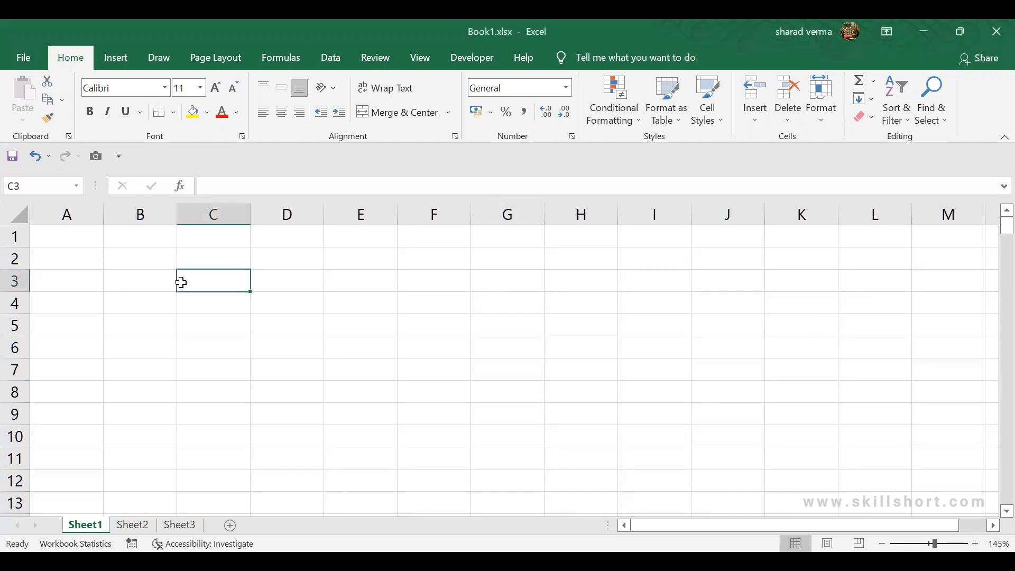
click(92, 215)
click(133, 216)
click(211, 215)
click(285, 215)
click(341, 214)
click(417, 210)
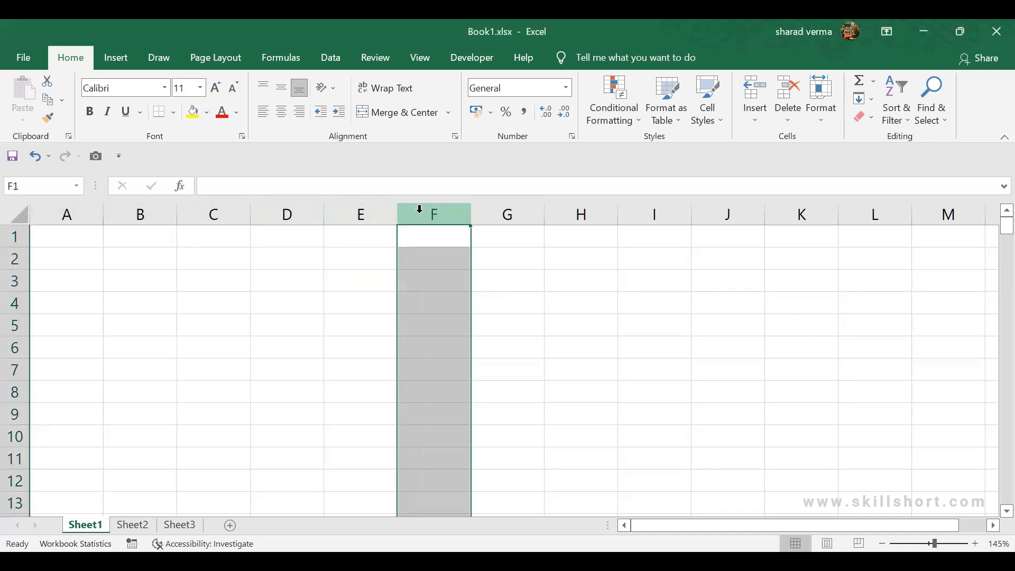
Select rows 1, 3 and 5, column B, and cells B2 and E7 in turn to examine how cells are addressed
click(15, 237)
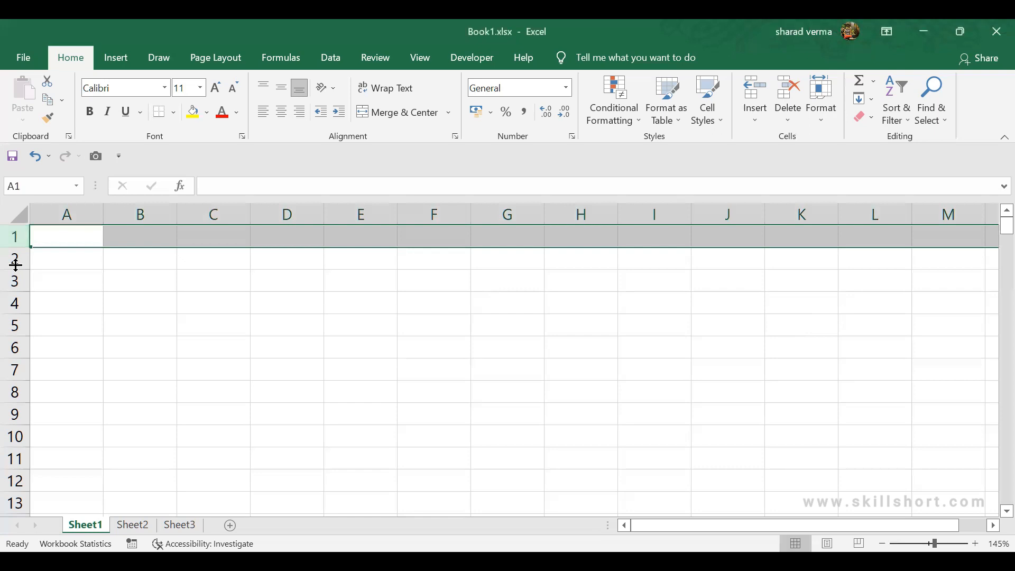
click(15, 280)
click(15, 323)
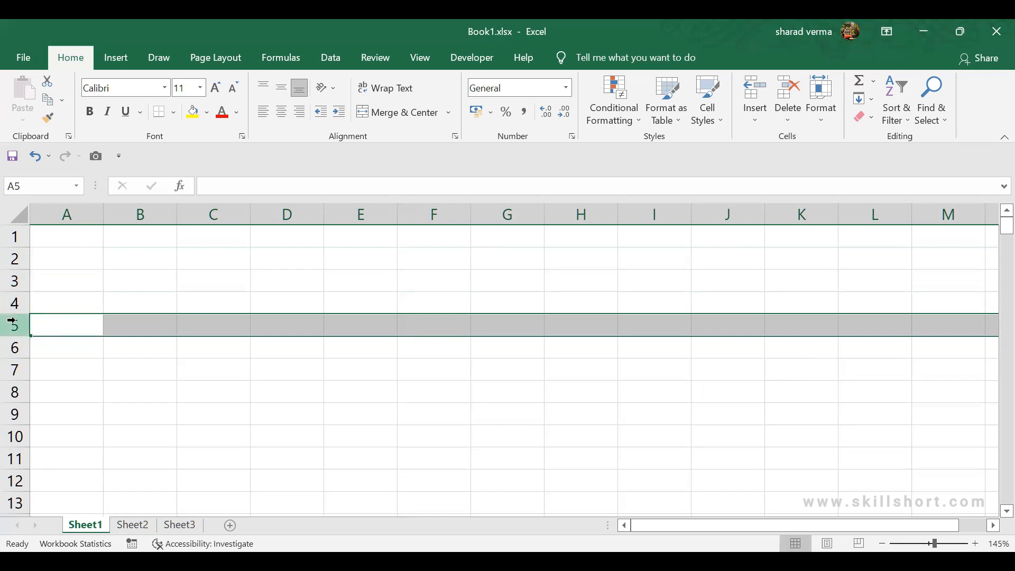
click(138, 214)
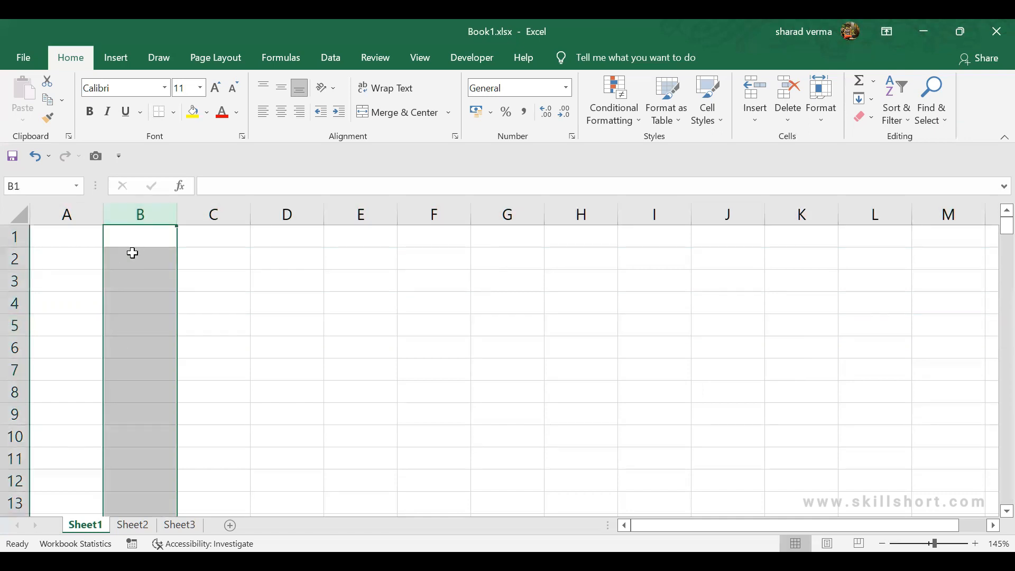
click(134, 256)
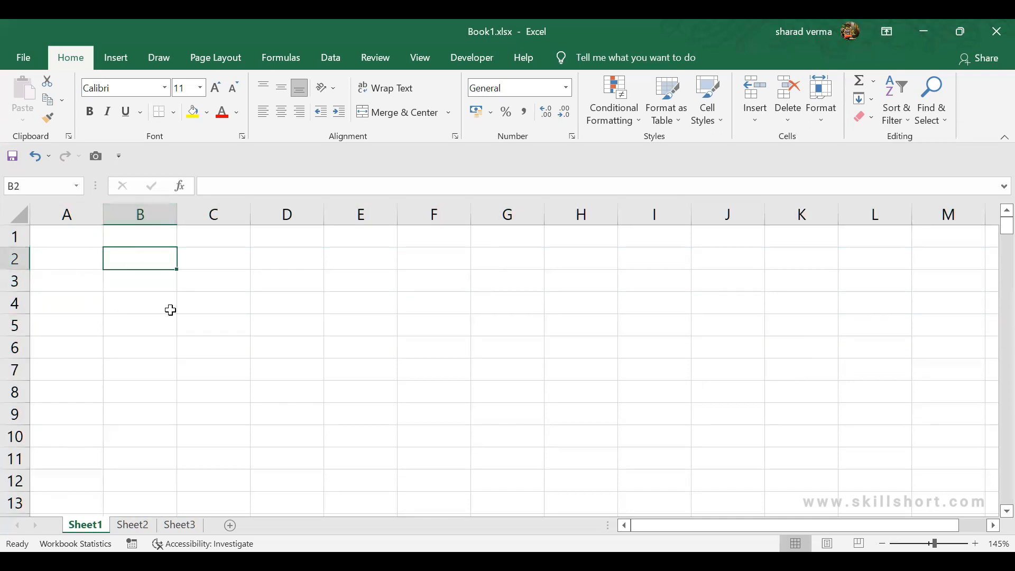
click(370, 375)
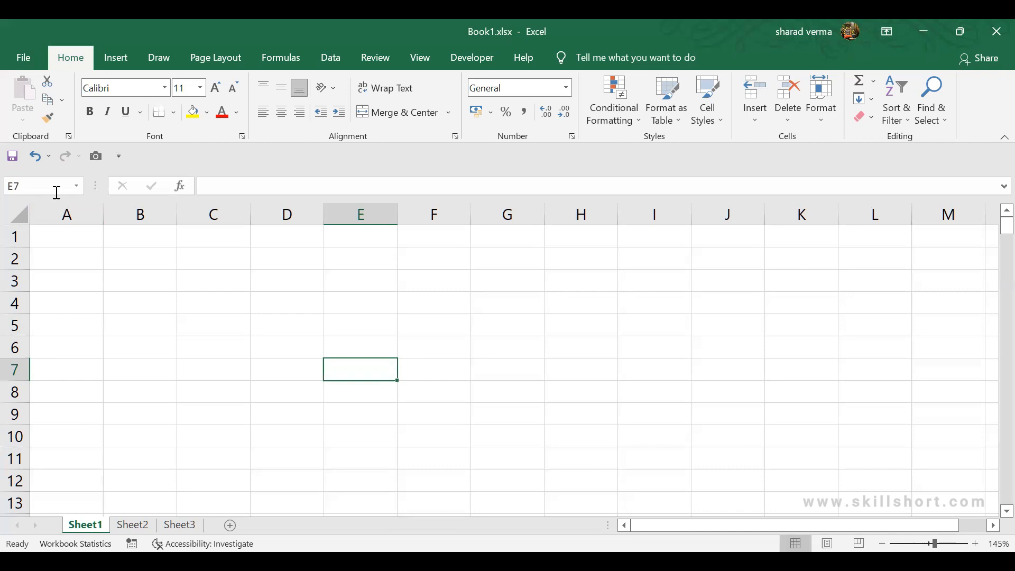
Enter the text SKILLSHORT in cell G5 and reselect that cell
click(490, 336)
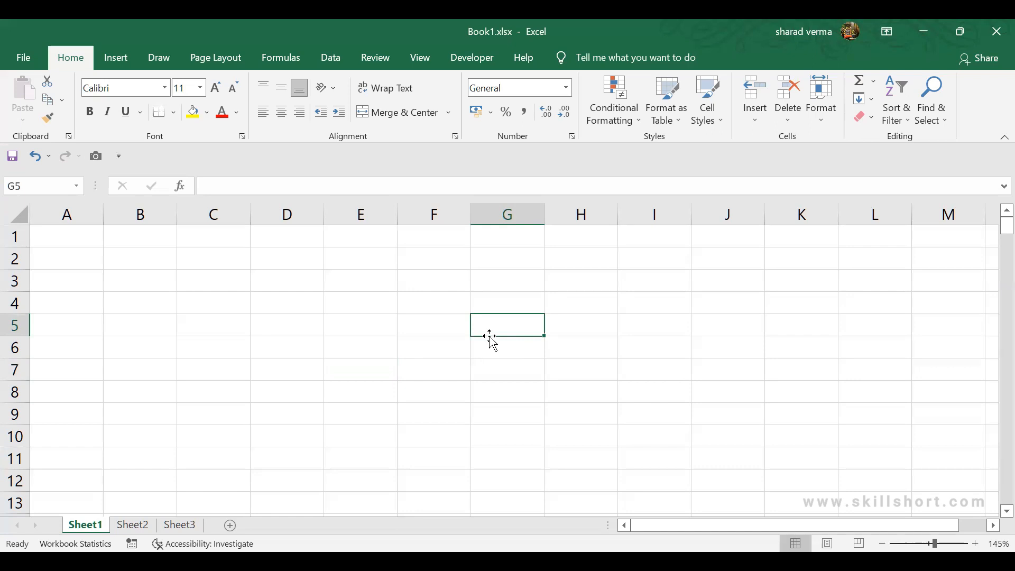
text(SKILLSHORT)
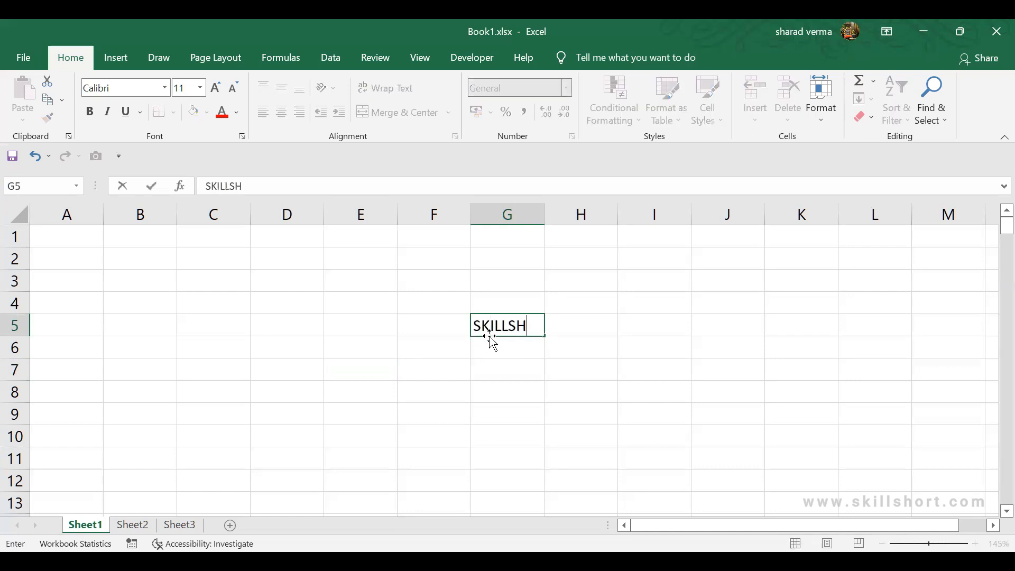
key(Return)
key(Up)
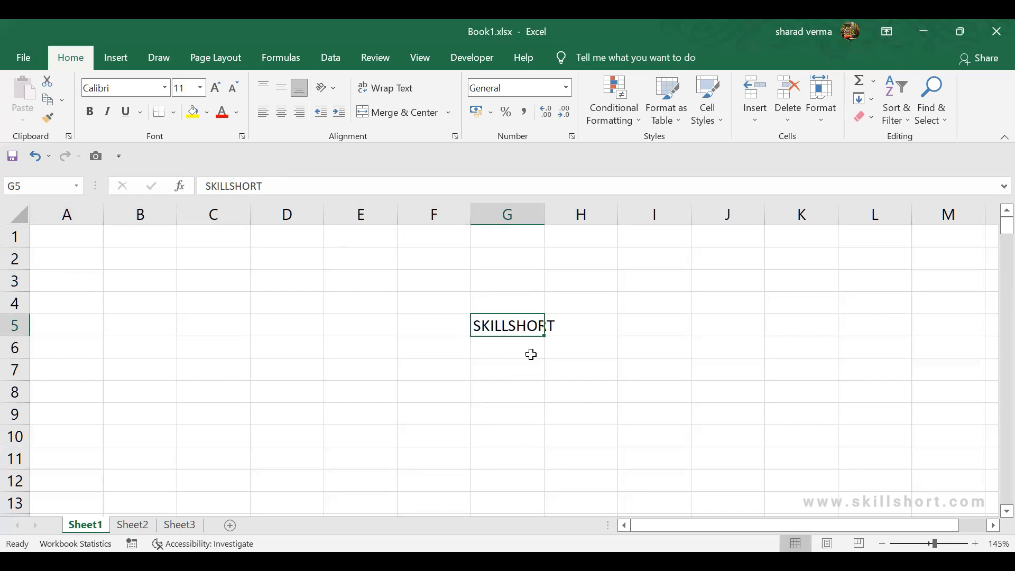
Add EDULIFE to the text in cell G5 and undo the change
click(267, 191)
text(EDULIFE)
key(Return)
key(ctrl+z)
double_click(539, 325)
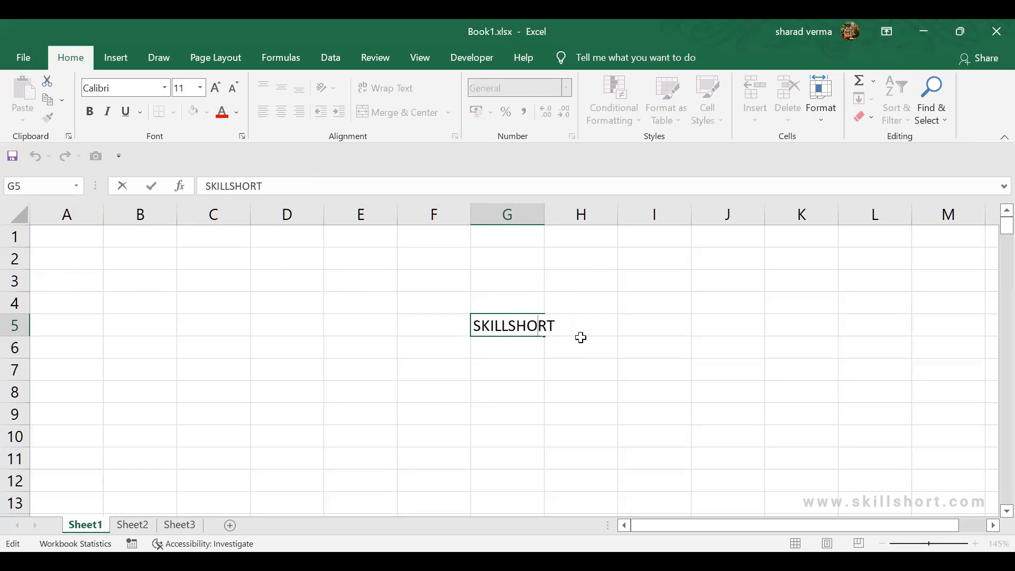
key(End)
text(`)
key(Escape)
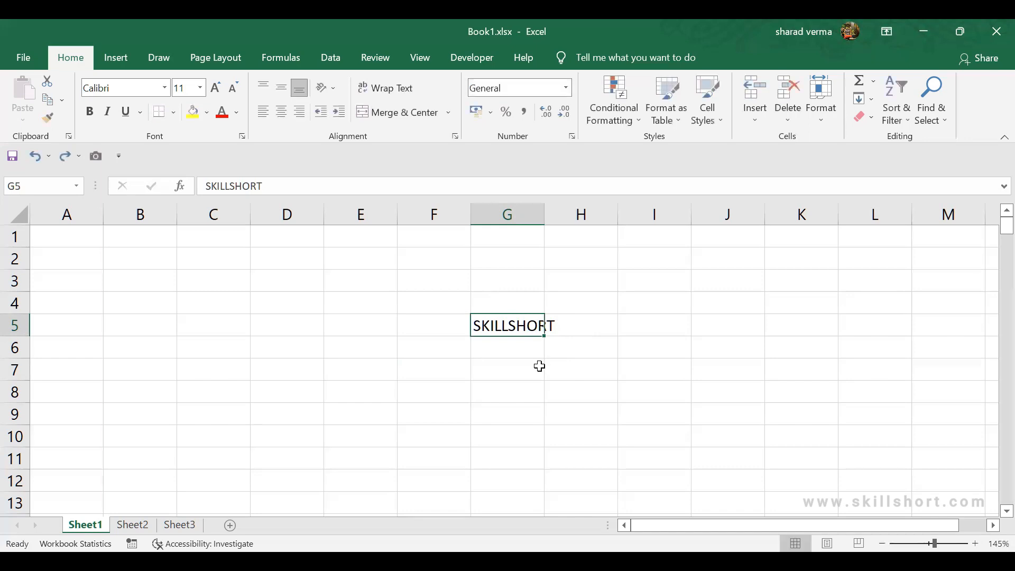
Extend the text in cell G5 to SKILLSHORT EDULIFE and reselect the cell
key(F2)
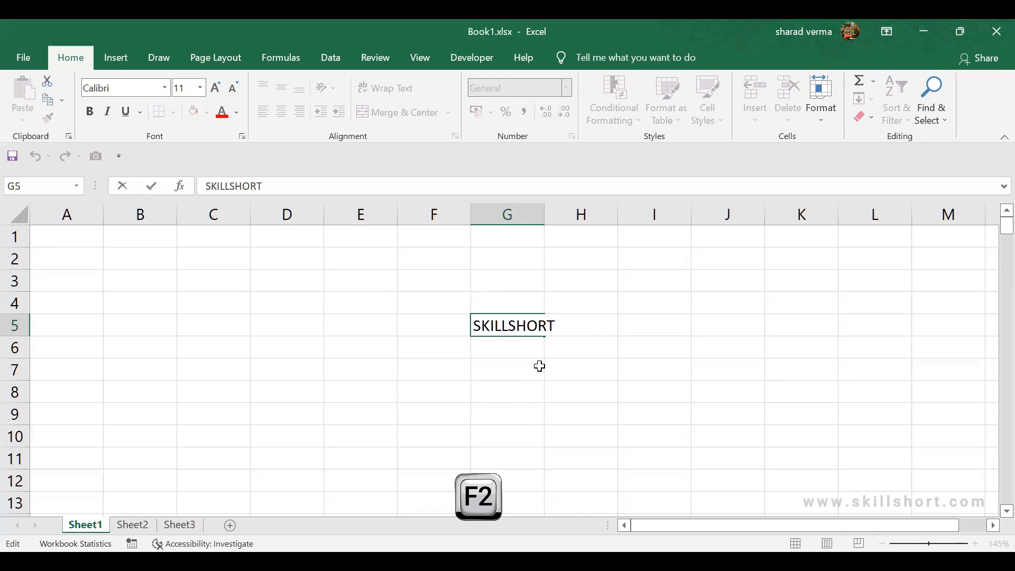
text(EDULIFE)
key(Return)
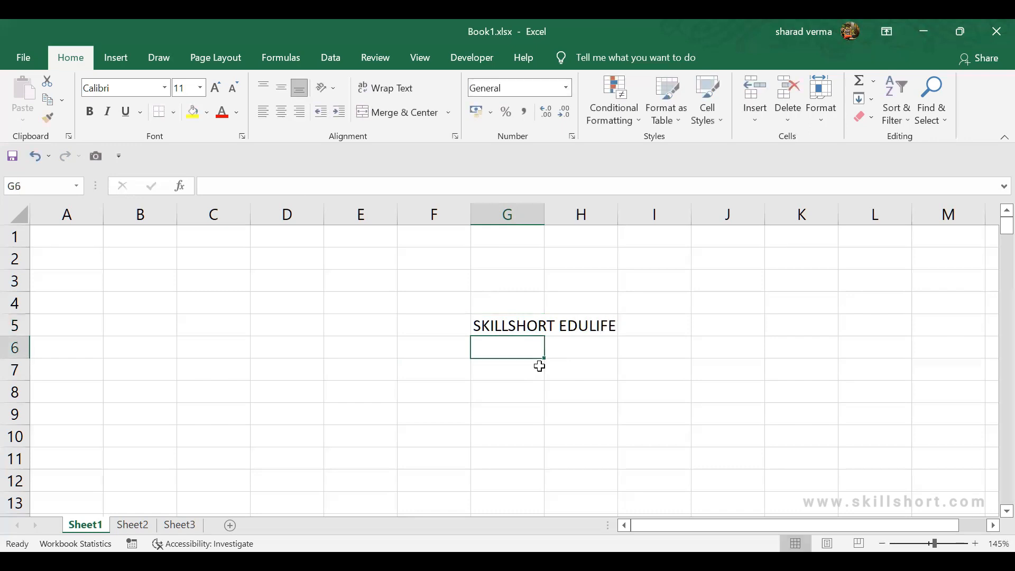
key(Up)
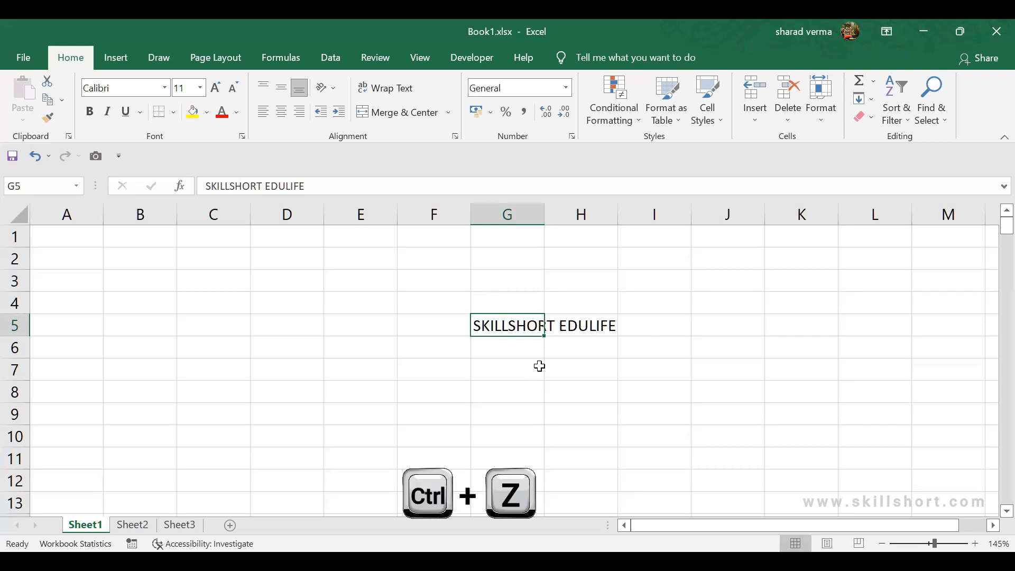
Undo the EDULIFE addition in cell G5, redo it, and undo it once more
key(ctrl+z)
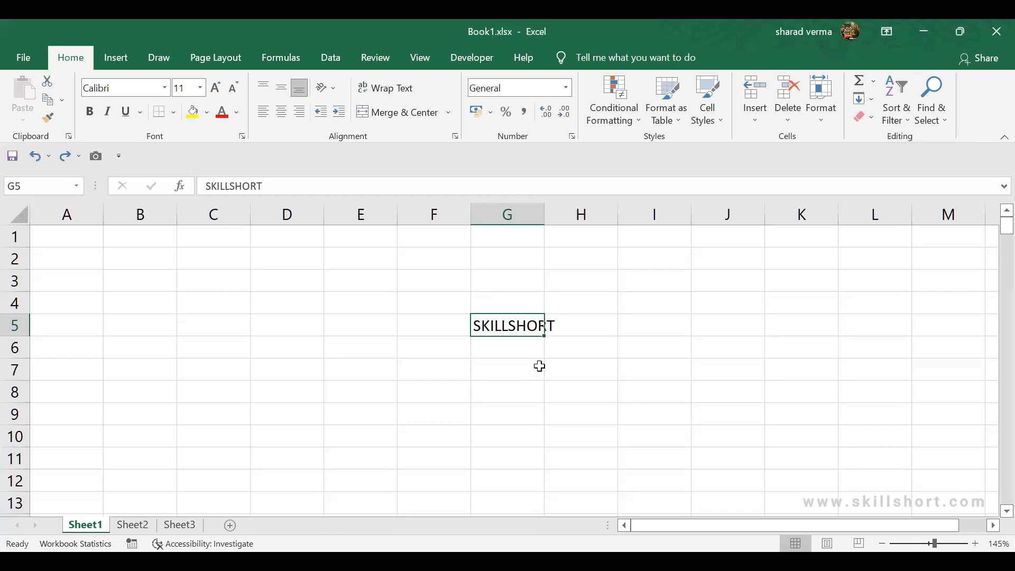
key(ctrl+y)
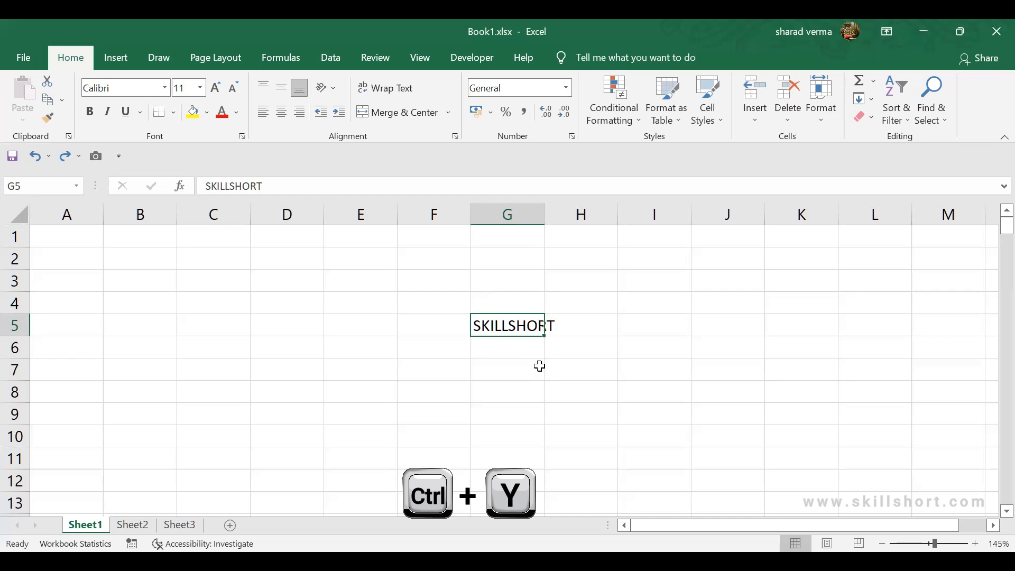
key(ctrl+y)
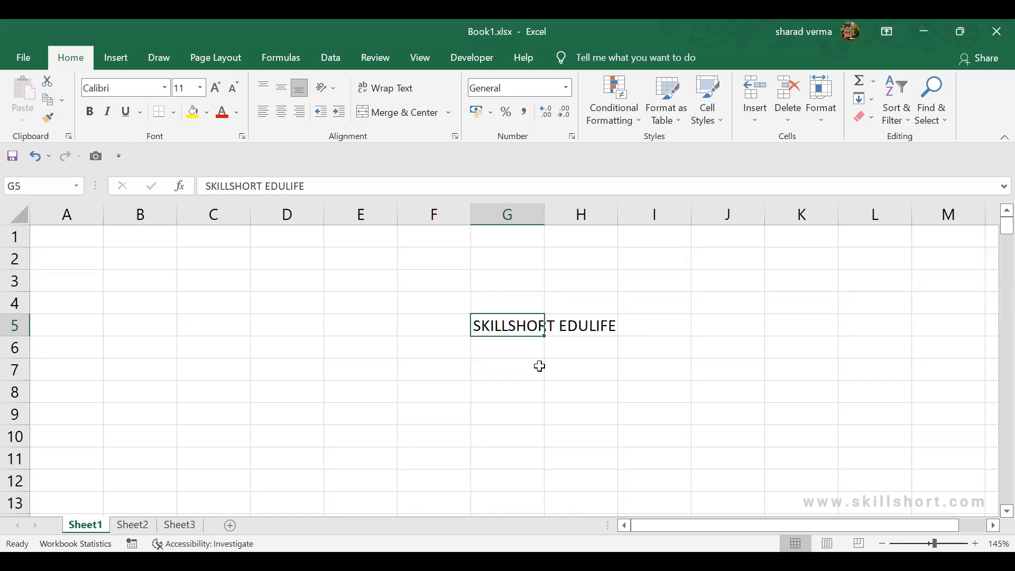
key(ctrl+z)
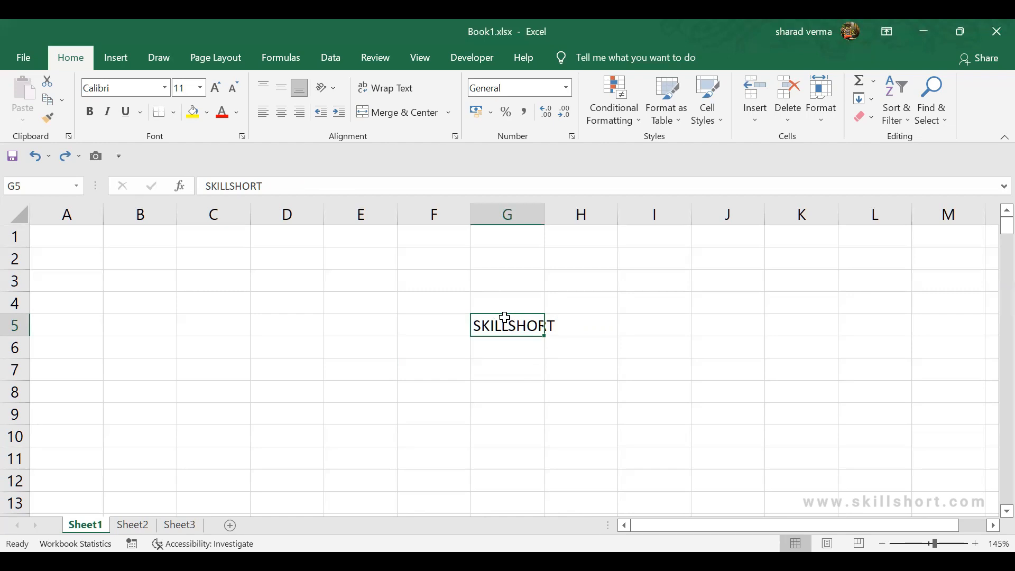
Enter the text EDULIFE in cell H5, beside the SKILLSHORT cell
click(525, 389)
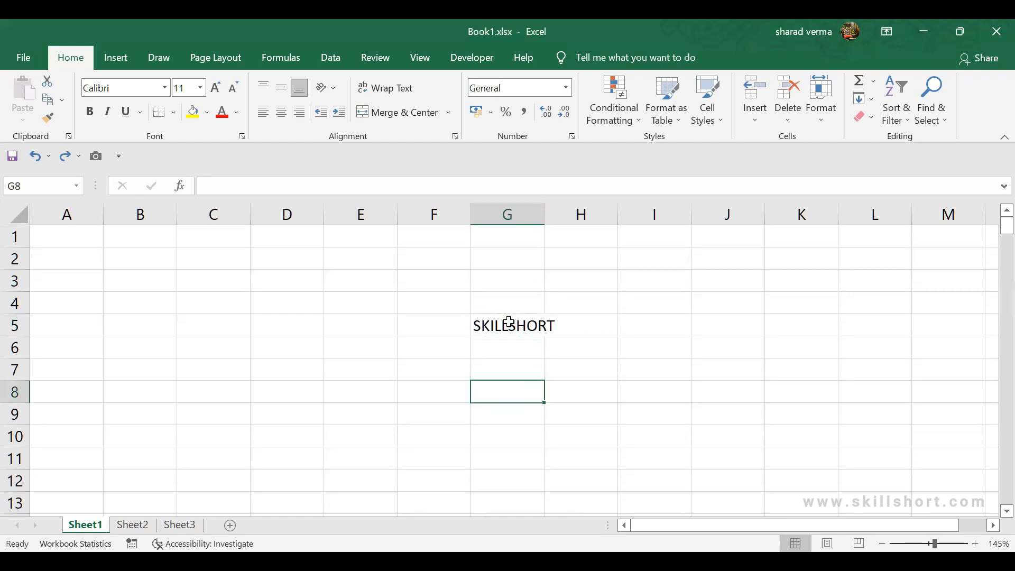
click(510, 323)
click(595, 324)
text(EDULIFE)
key(Return)
Move the selection back and forth between cells G5 and H5 to compare their contents
key(Left)
key(Up)
key(Right)
key(Left)
key(Right)
key(Left)
key(Right)
key(Left)
key(Right)
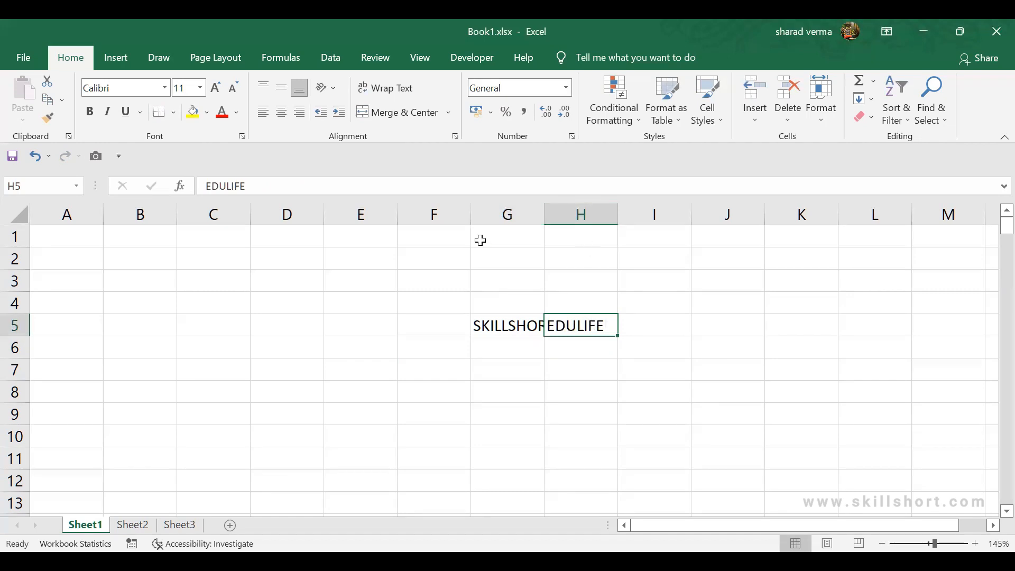
Insert a blank column at column H, between the SKILLSHORT and EDULIFE columns, and check cells H5 and I5
click(578, 213)
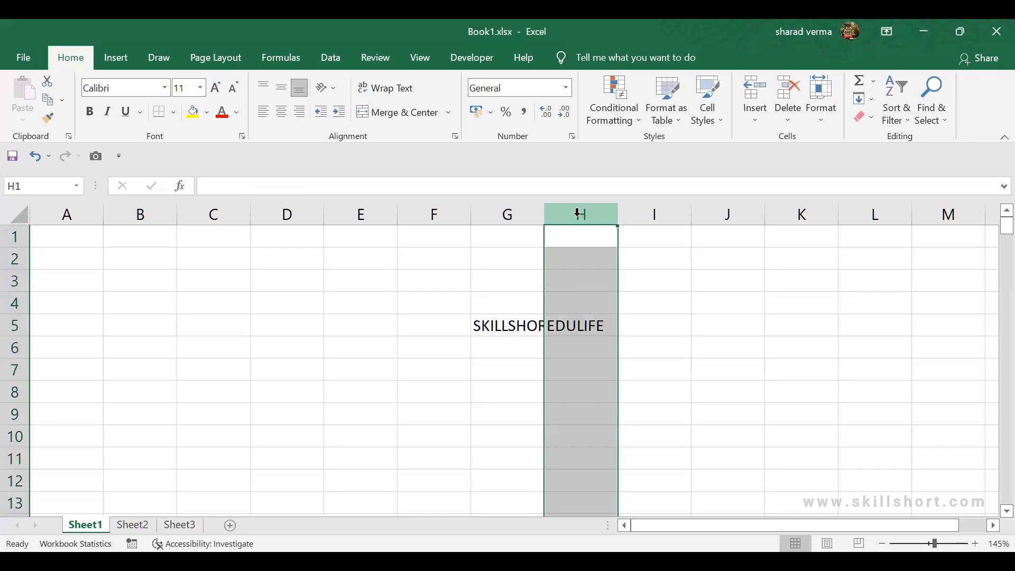
click(577, 320)
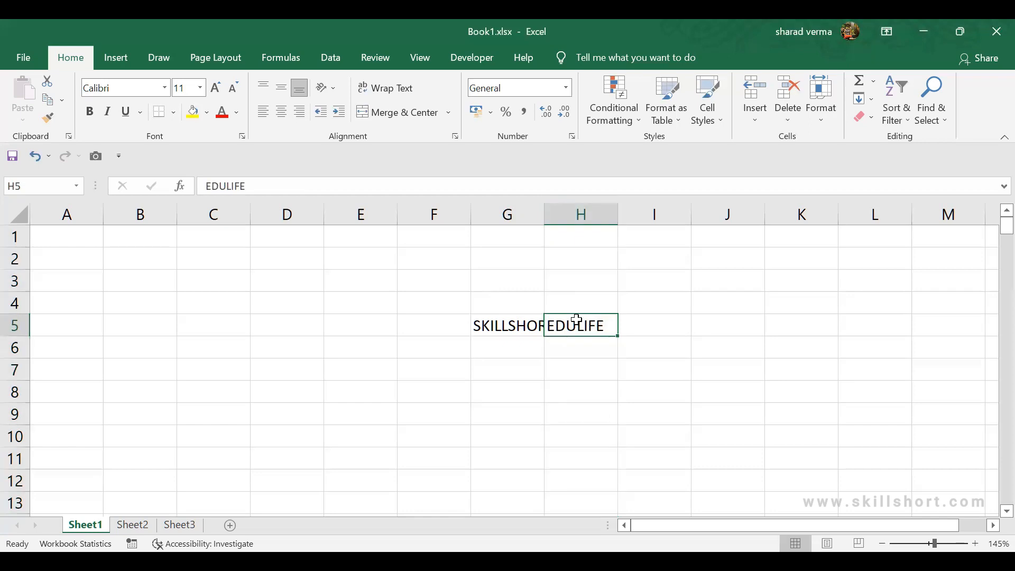
key(ctrl+space)
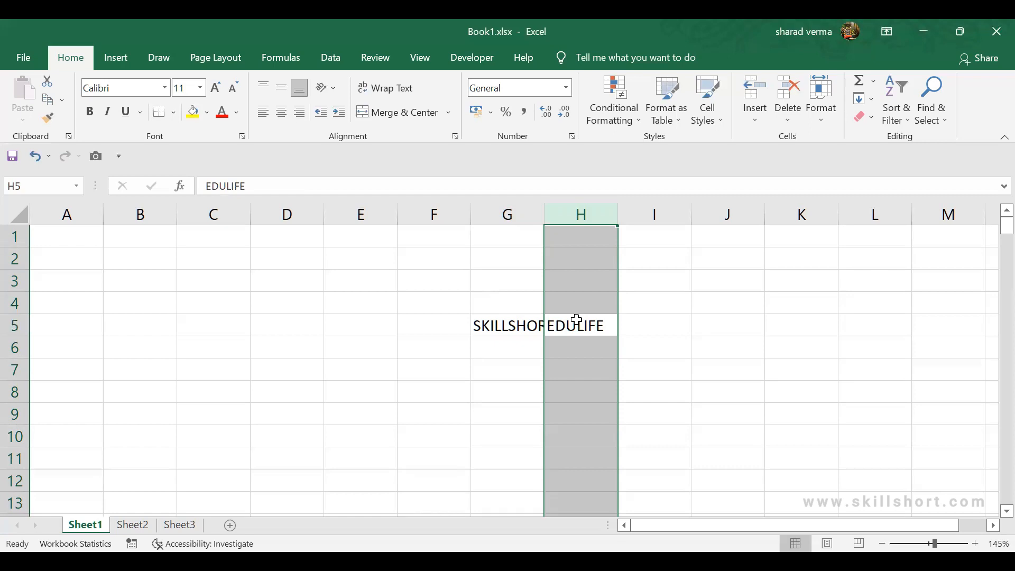
key(ctrl+plus)
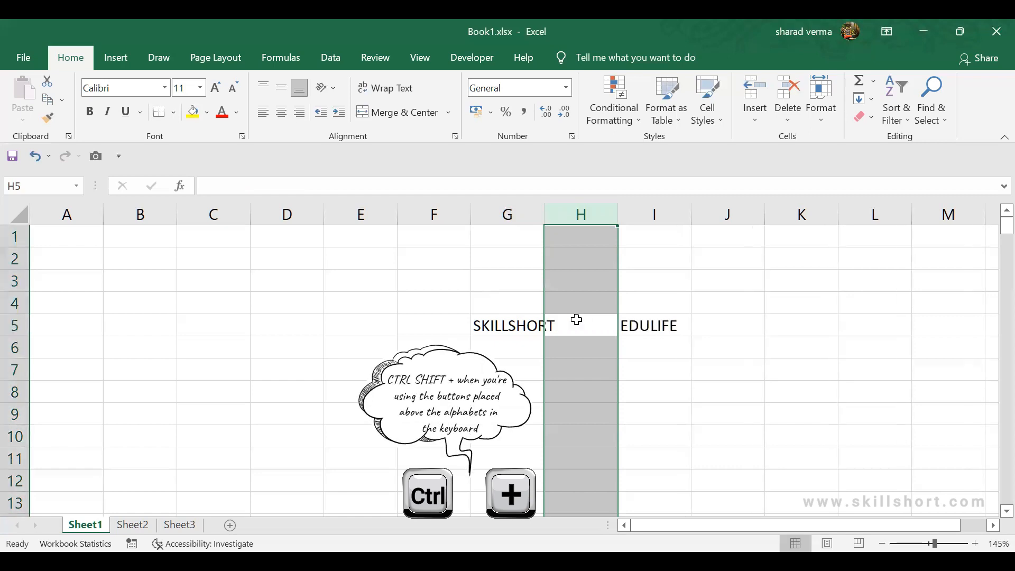
click(578, 320)
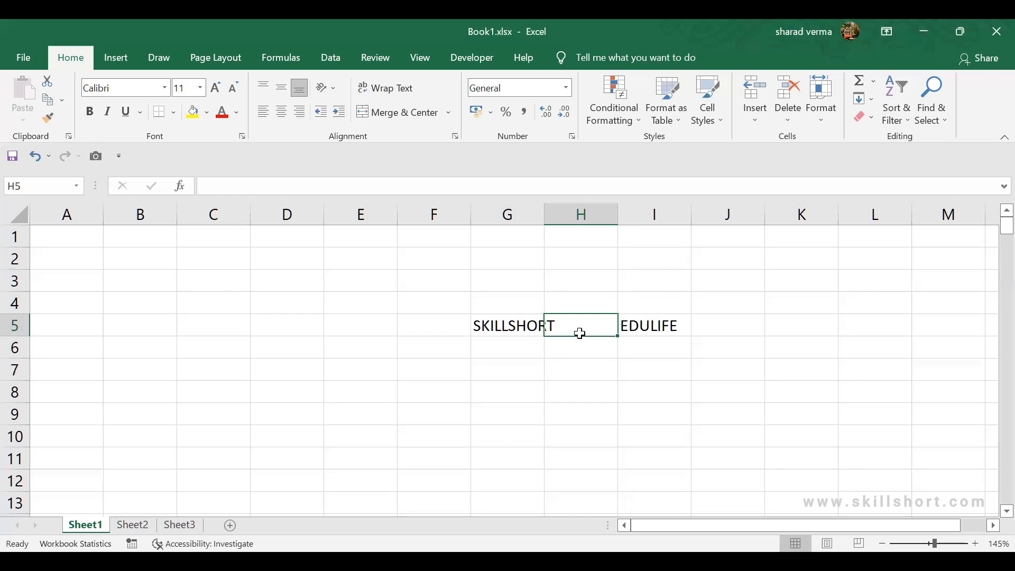
click(638, 332)
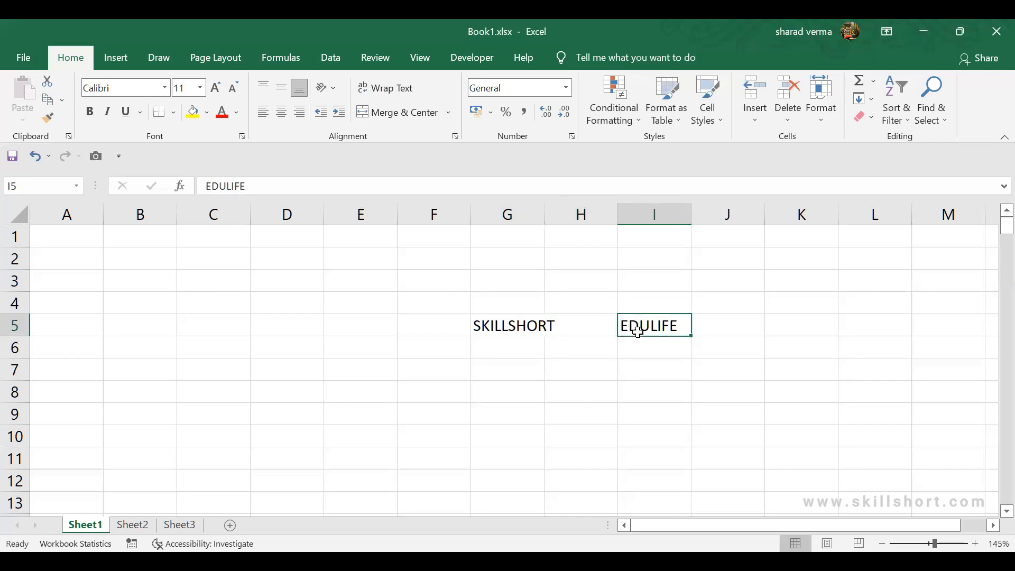
Enter the text HELLO in cell H5 of the newly inserted column
click(591, 326)
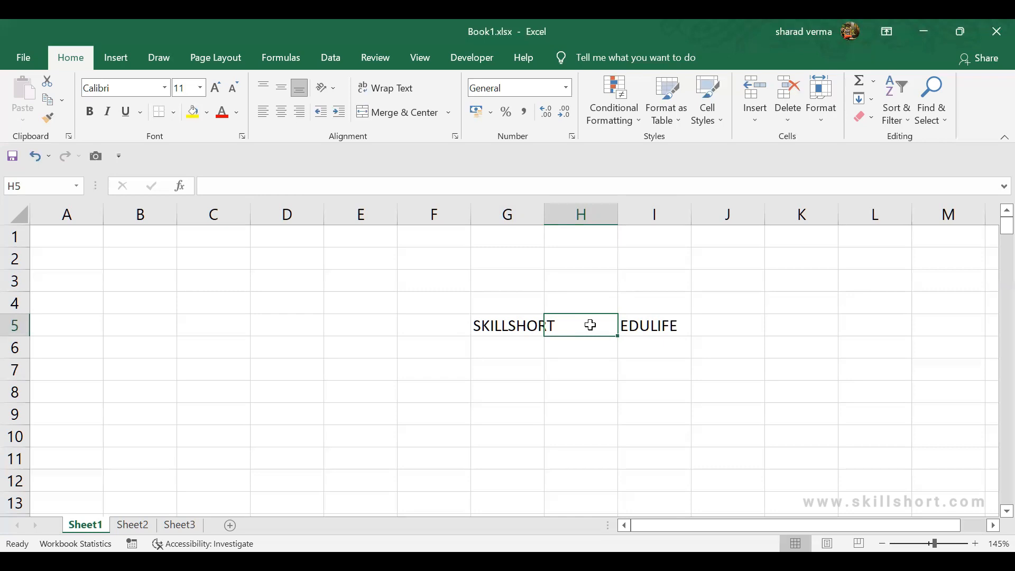
text(HELLO)
key(Return)
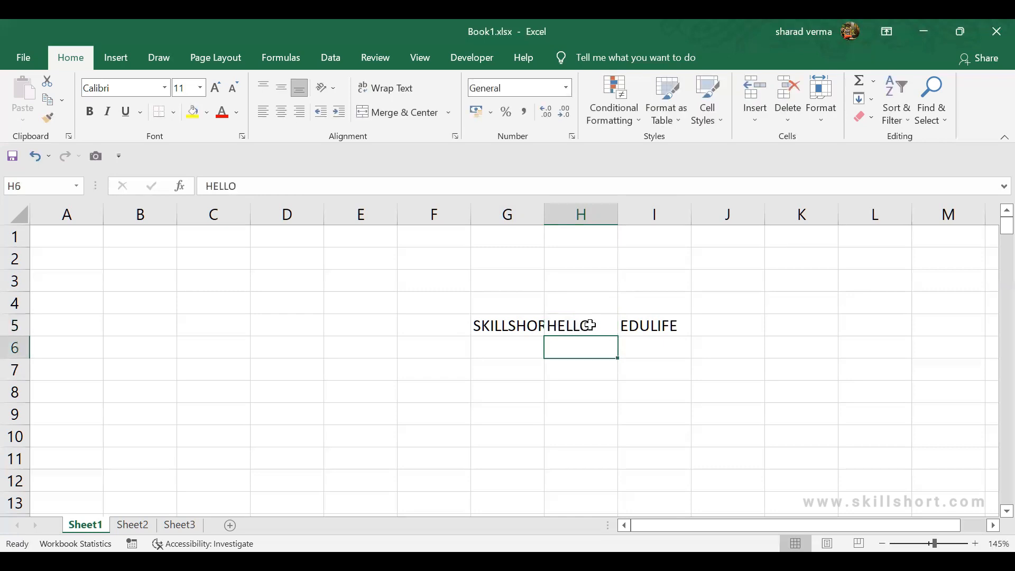
click(590, 325)
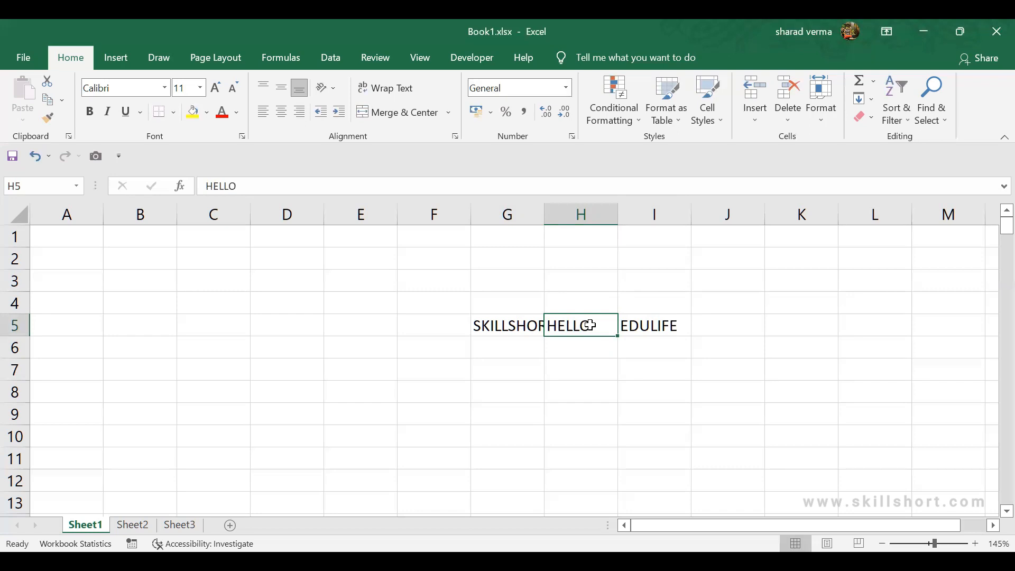
key(Return)
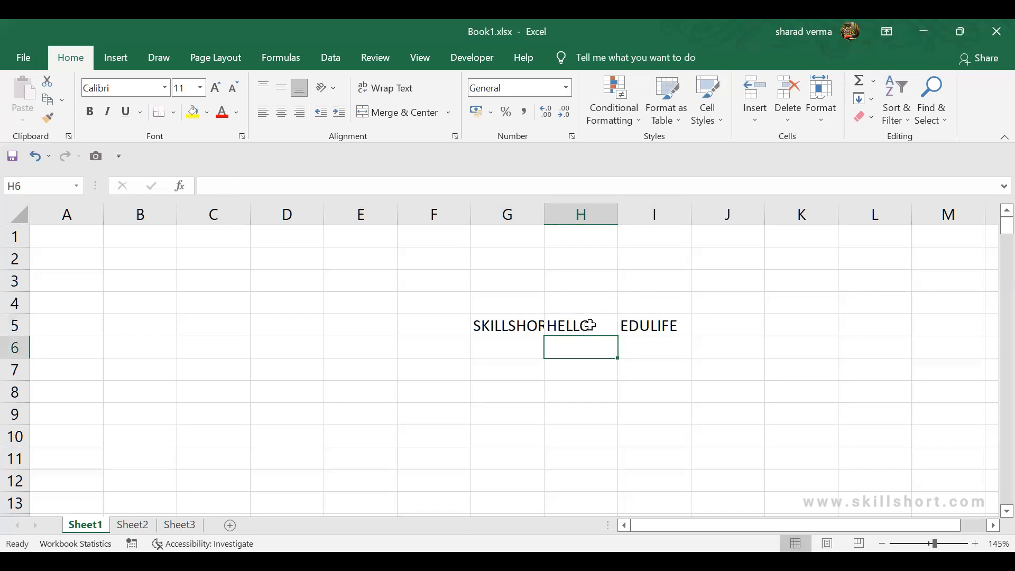
Zoom the sheet to 175% and select cell G5 to examine its full text
scroll(557, 324, up, 2)
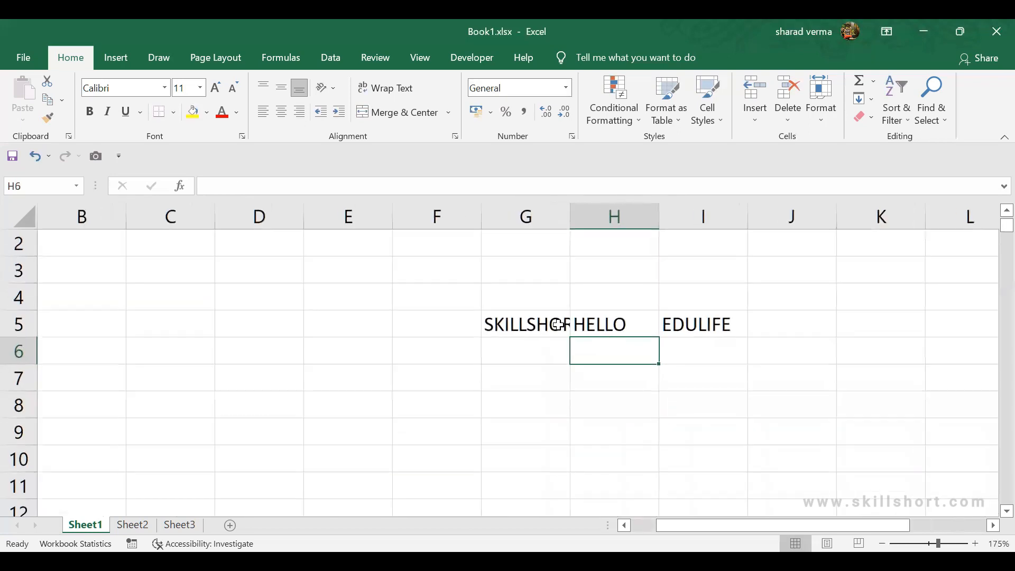
drag(728, 525, 762, 525)
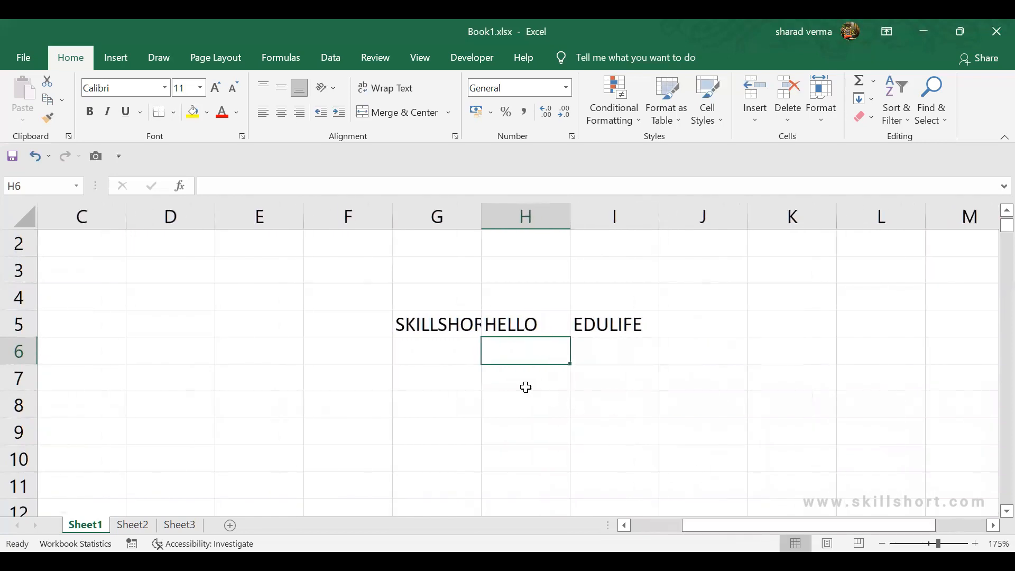
scroll(524, 387, up, 1)
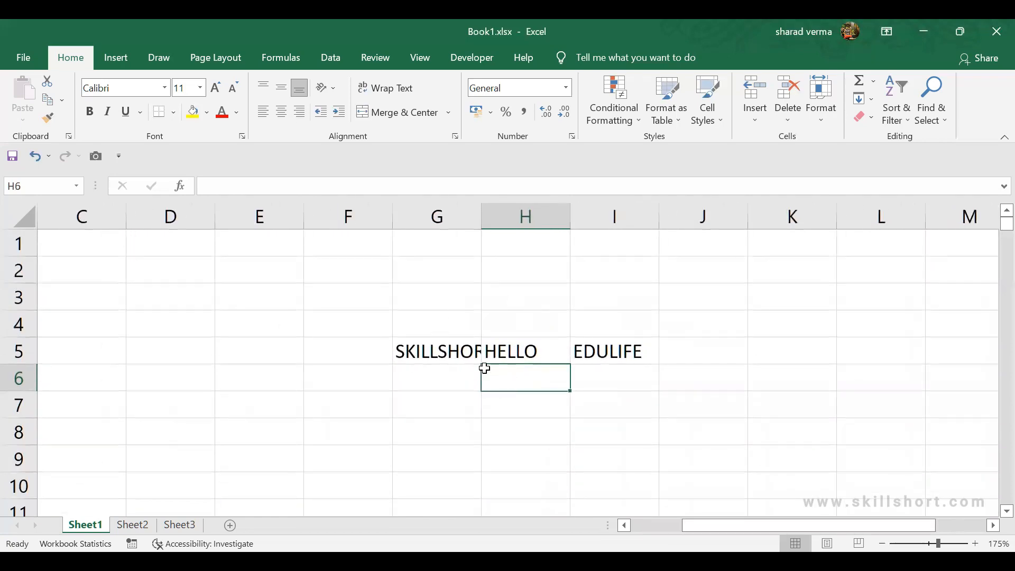
click(467, 350)
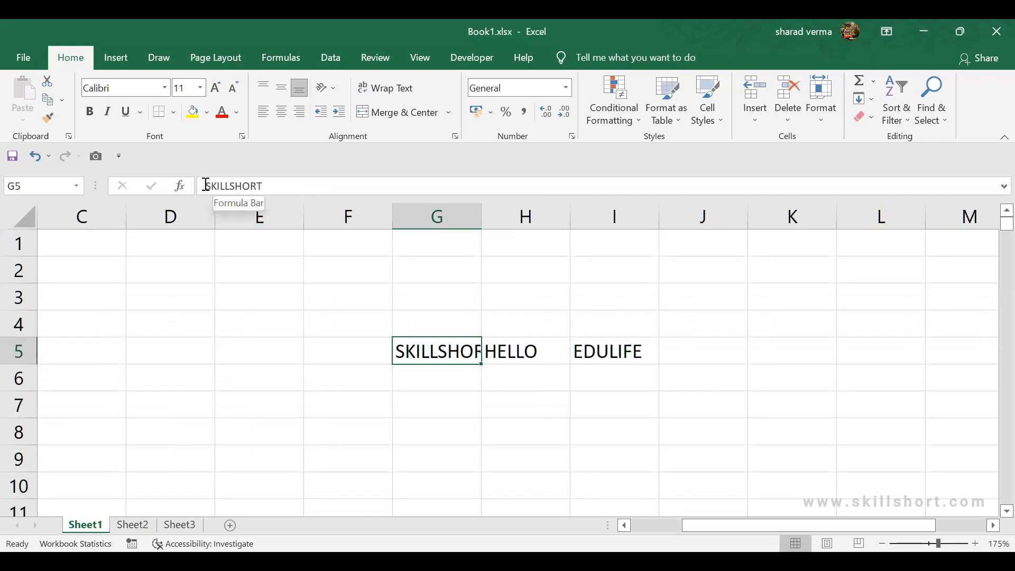
Examine the full text stored in cell G5 and check cell G6 below it
drag(204, 186, 265, 186)
click(456, 375)
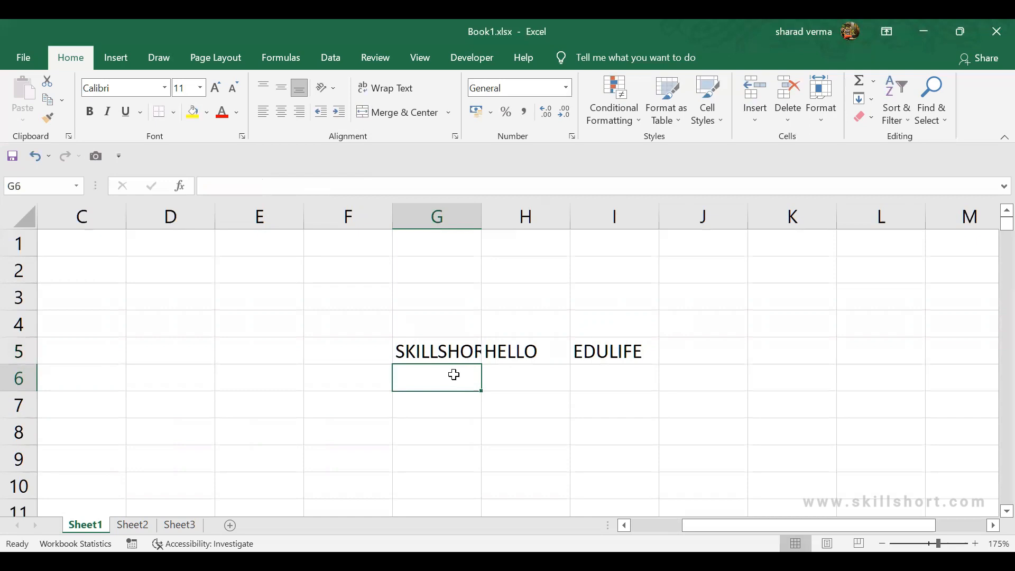
Autofit column G to the text in cell G5, and undo the width change
click(447, 341)
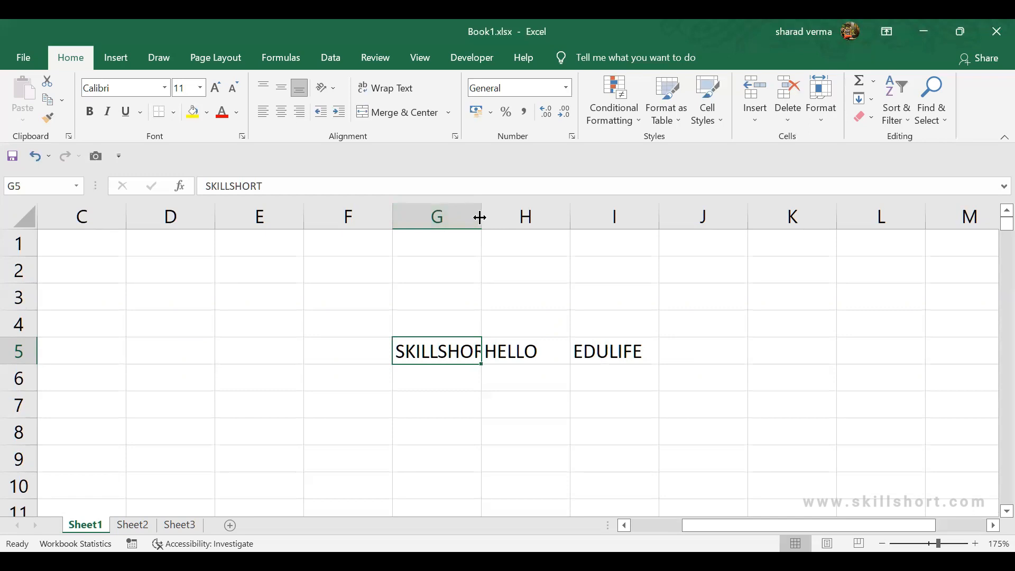
double_click(481, 217)
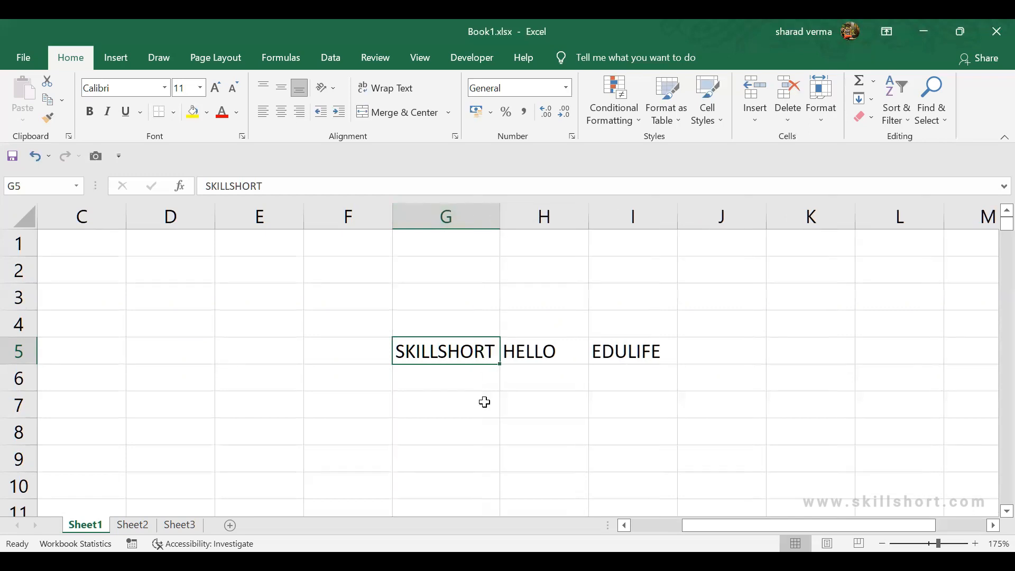
key(ctrl+z)
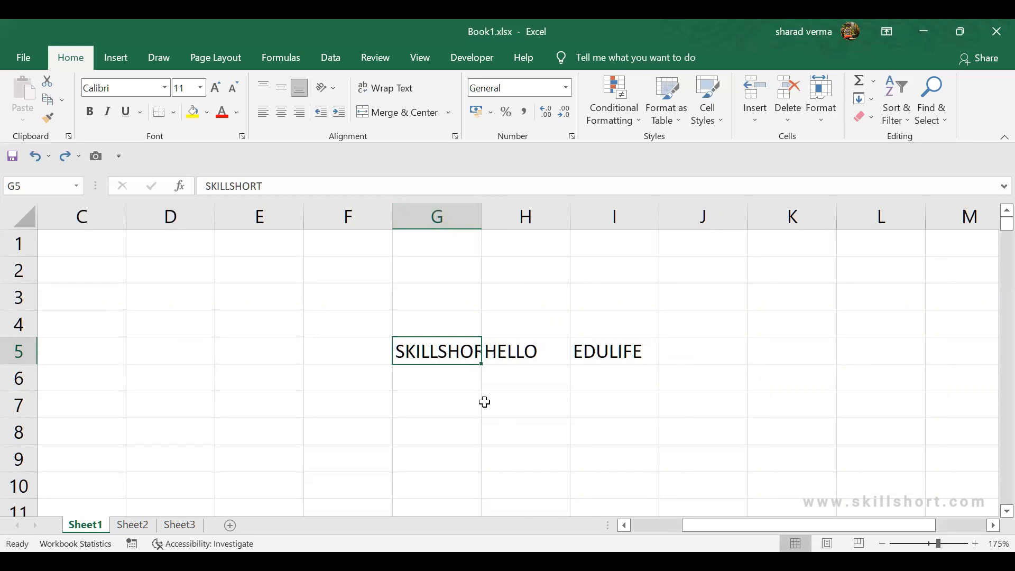
Autofit the width of column G to the SKILLSHORT text in cell G5
key(alt)
key(h)
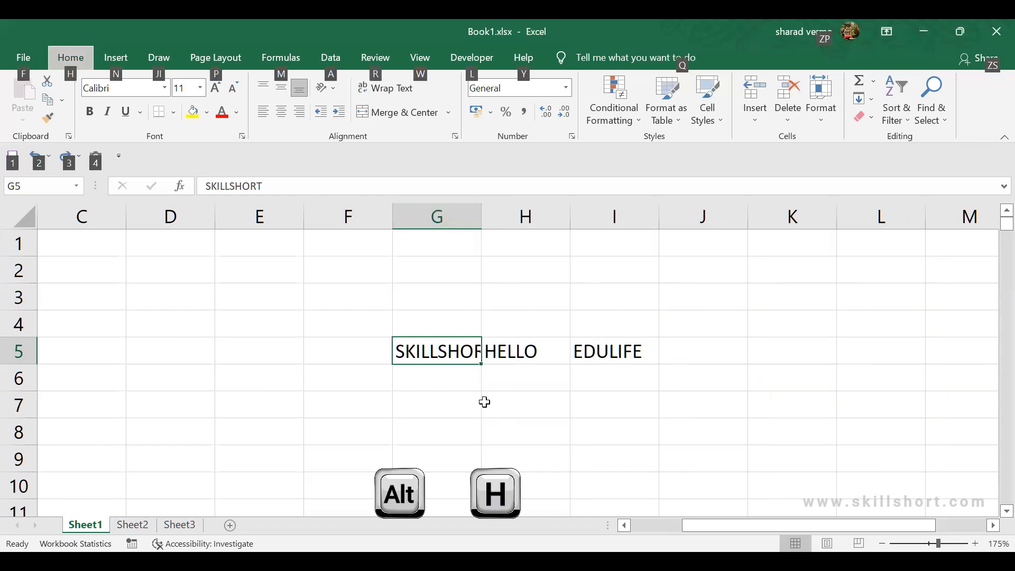
key(o)
key(i)
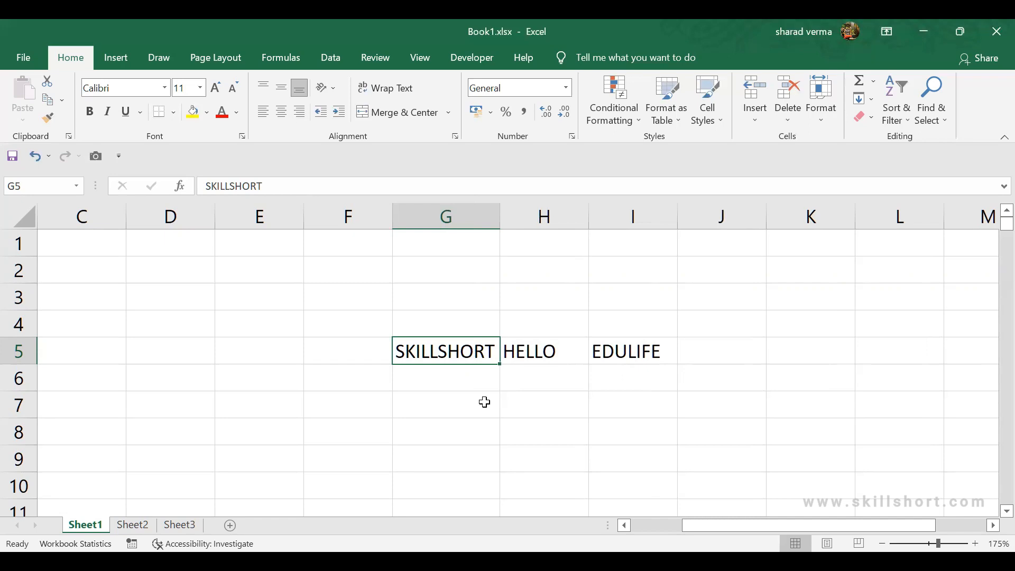
Select the whole of row 5 and clear its contents
key(shift+space)
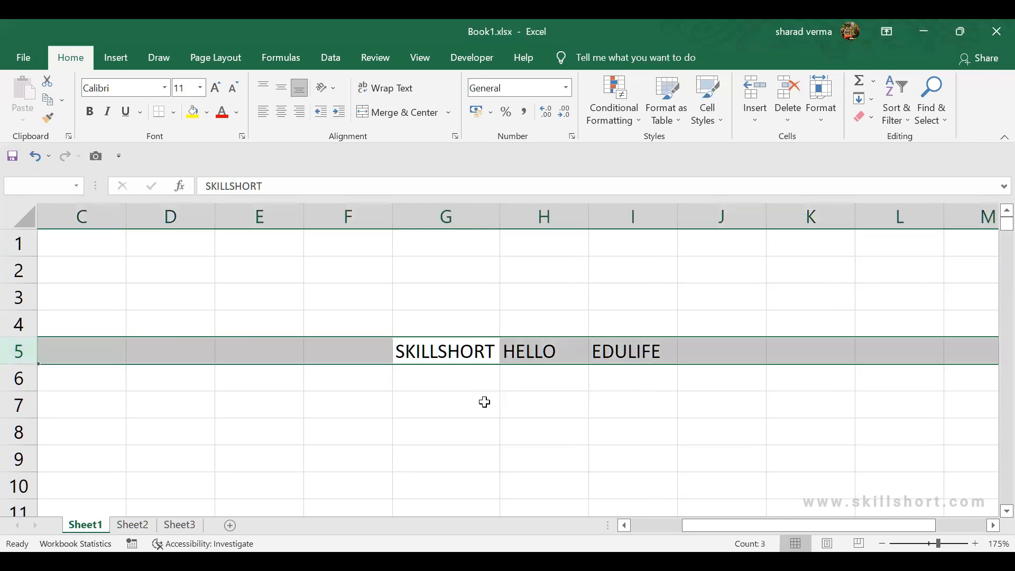
key(Delete)
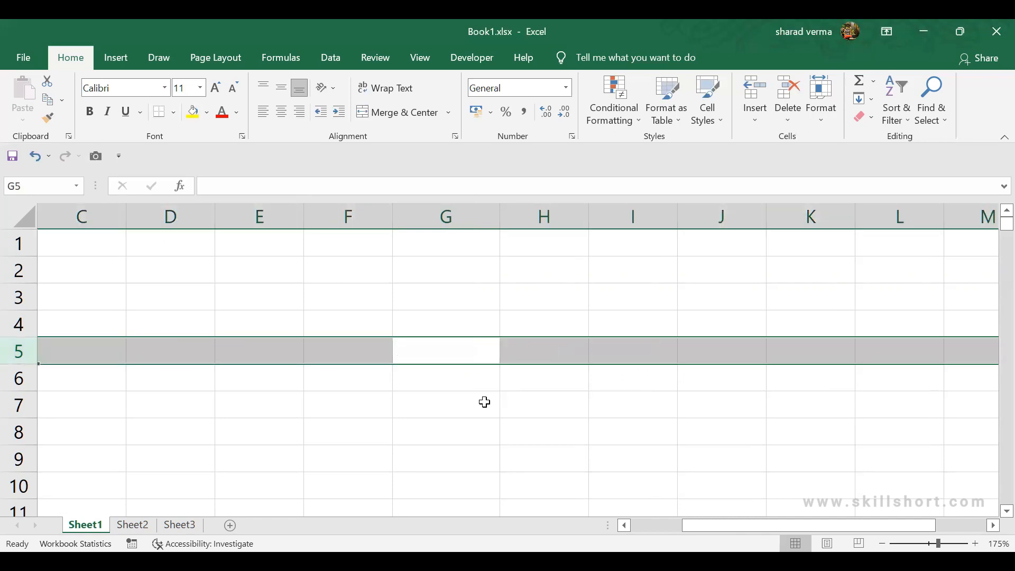
Enter the table headers SR NO. in cell A3 and PATIENT NAME in cell B3
key(Left)
key(Left)
key(Left)
key(Left)
key(Left)
key(Left)
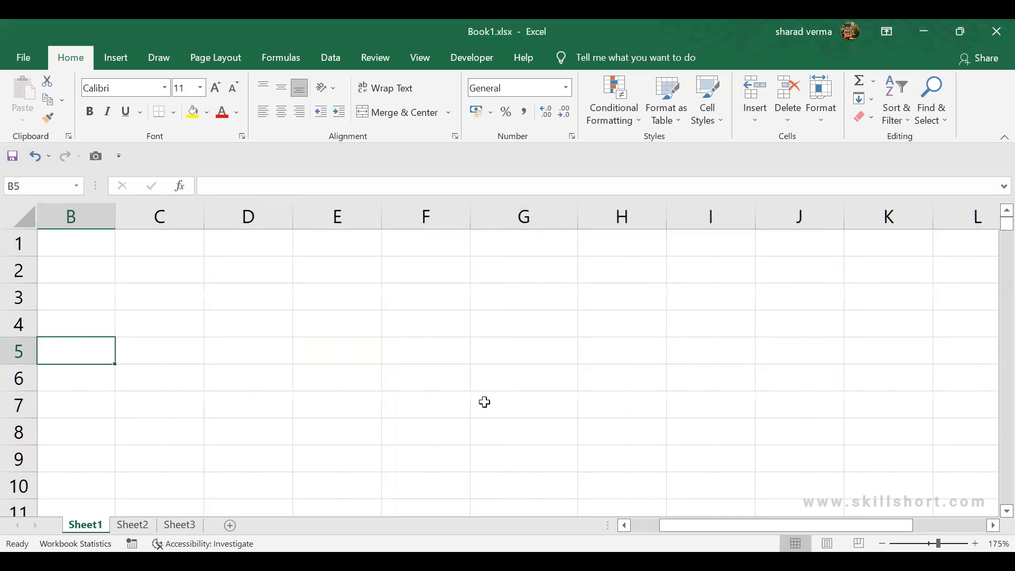
key(Up)
key(Up)
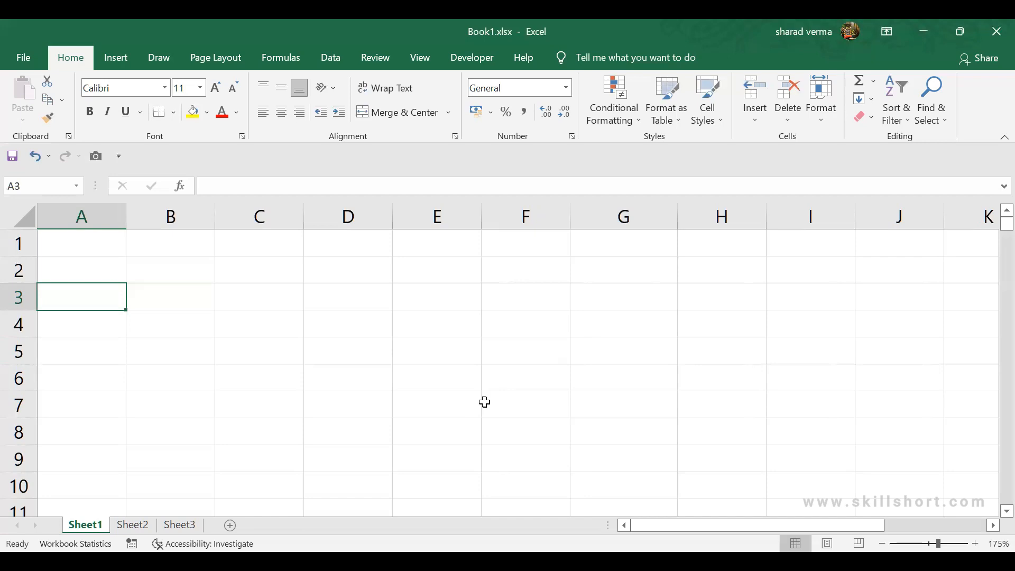
text(SR)
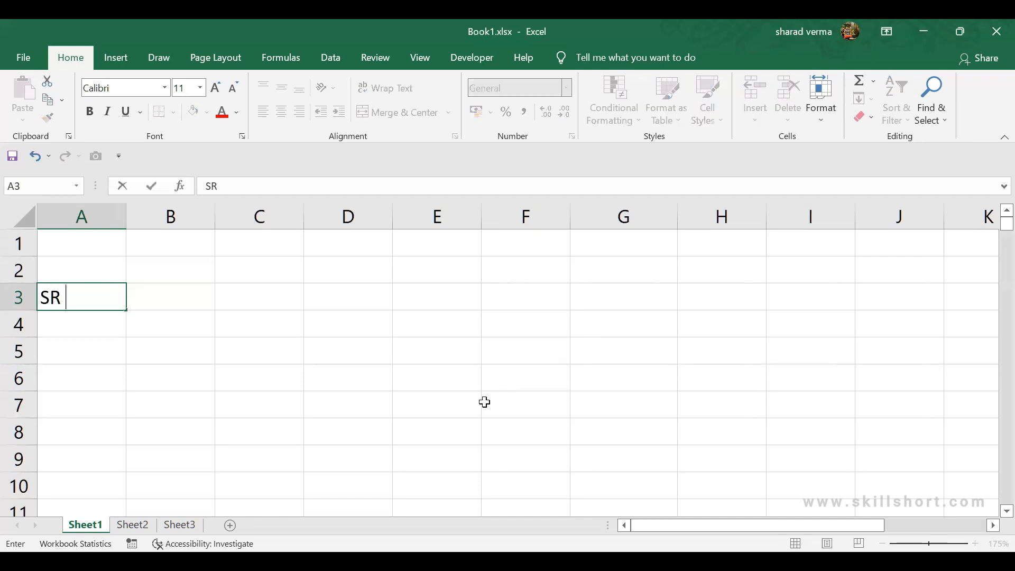
text( NO.)
key(Tab)
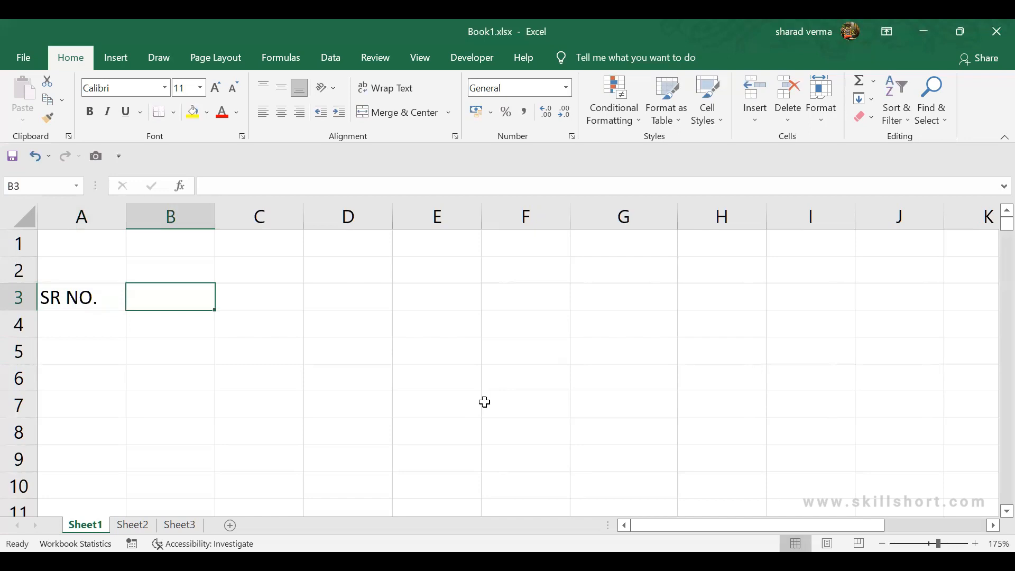
text(PATIENT NAME)
key(Tab)
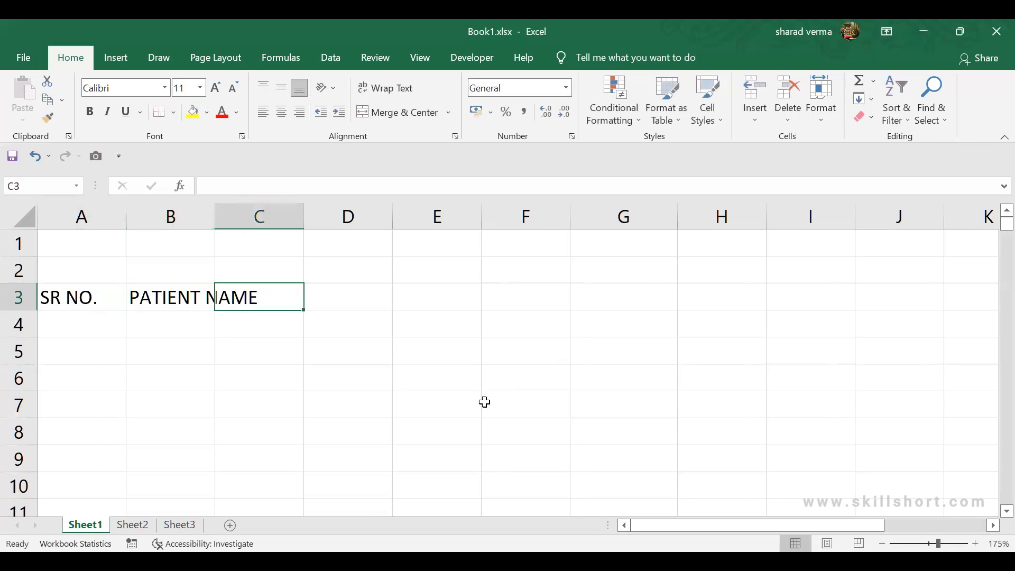
Open cell B3 for editing, leave its text as it is, and move the selection to C3, B3, B4 and back to B3
key(Left)
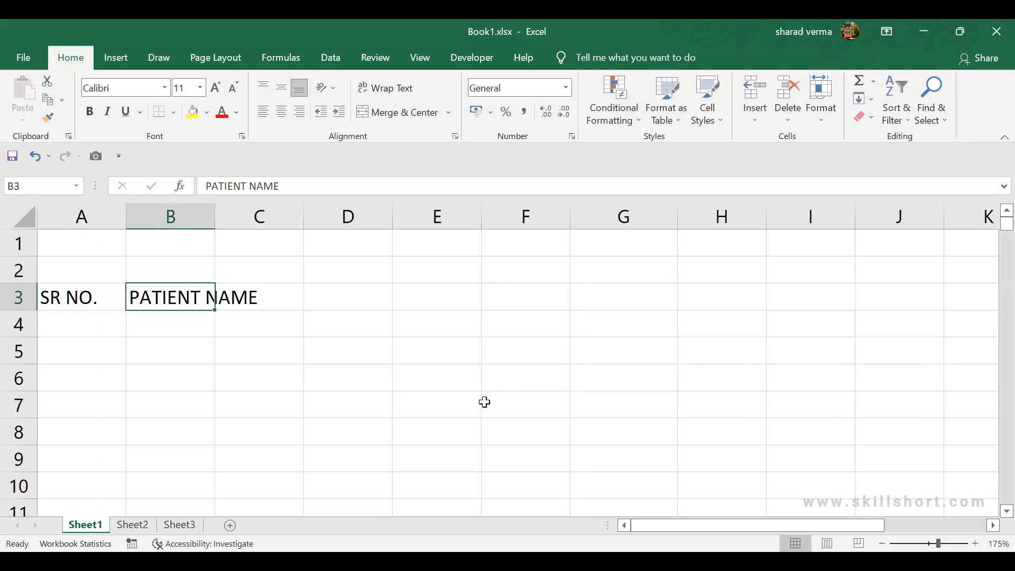
key(F2)
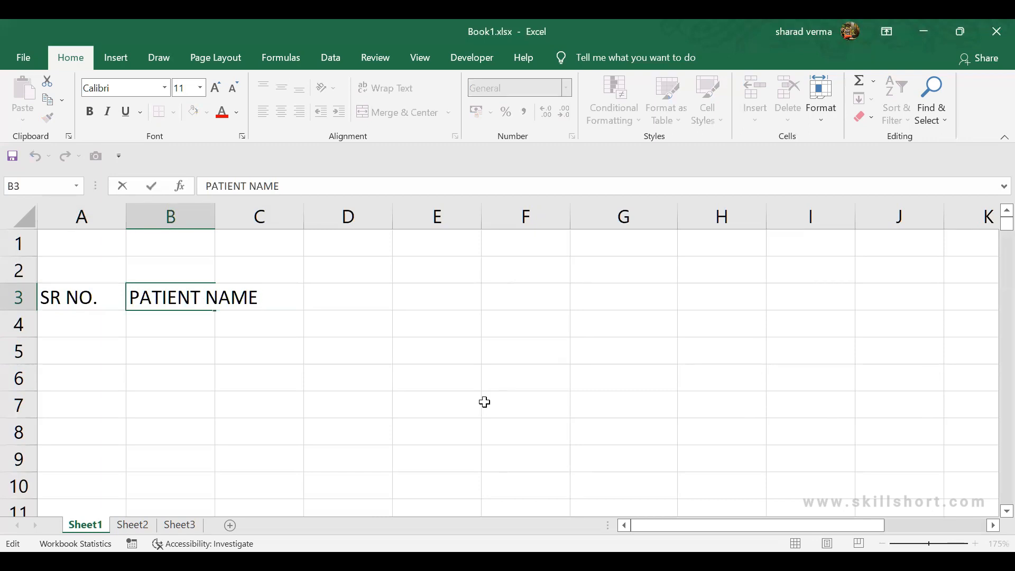
key(Tab)
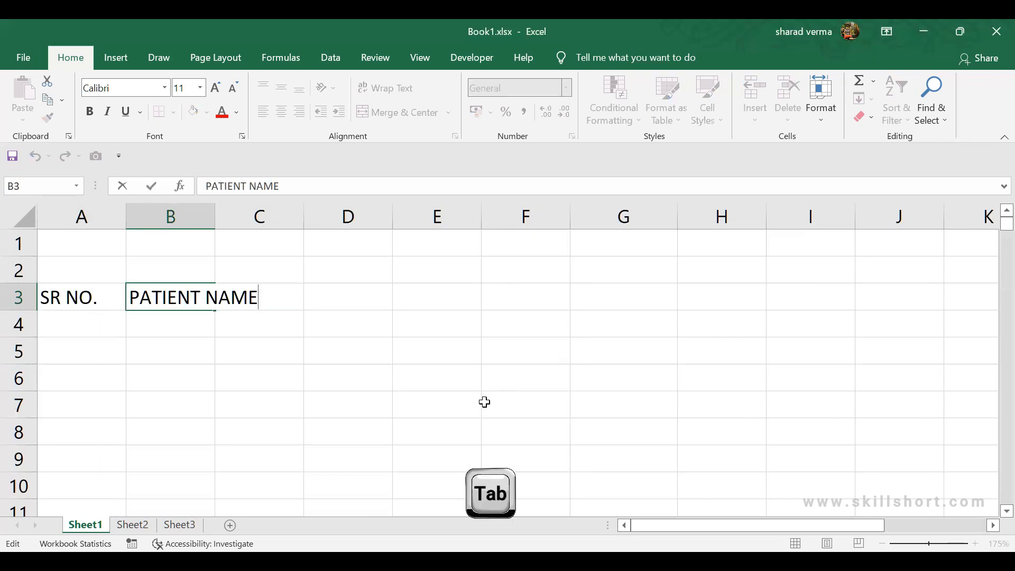
key(Tab)
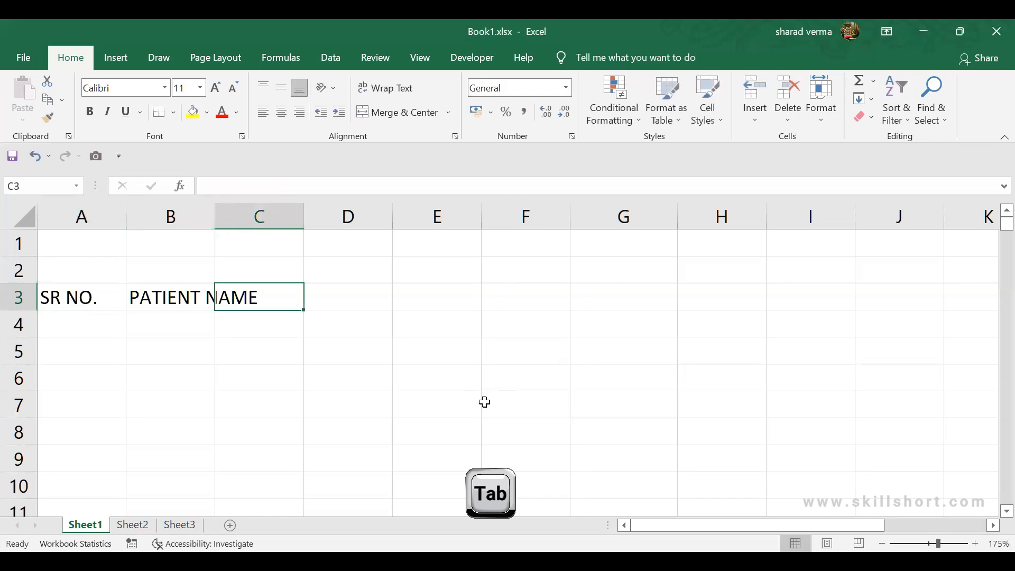
key(shift+Tab)
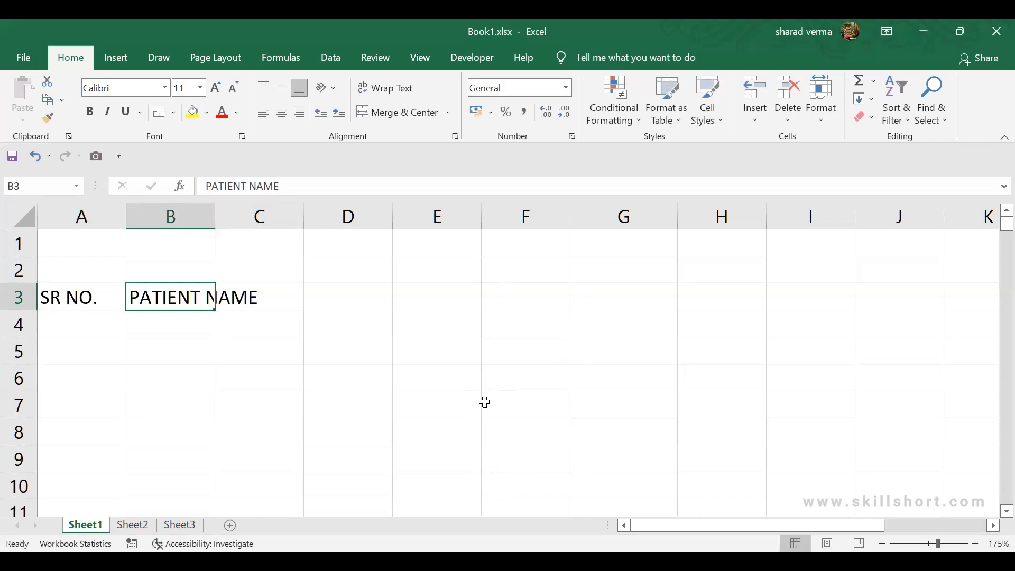
key(Return)
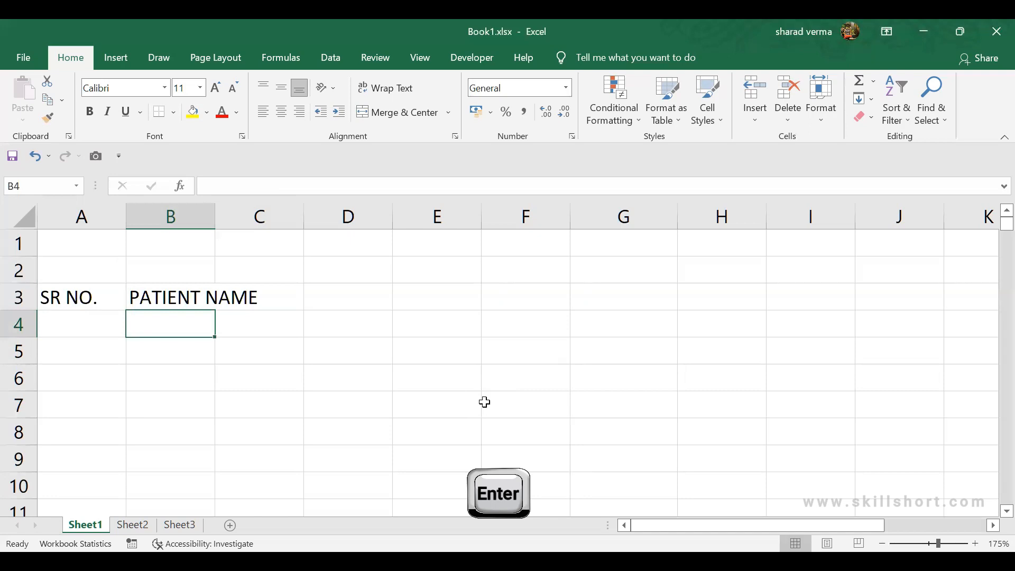
key(shift+Return)
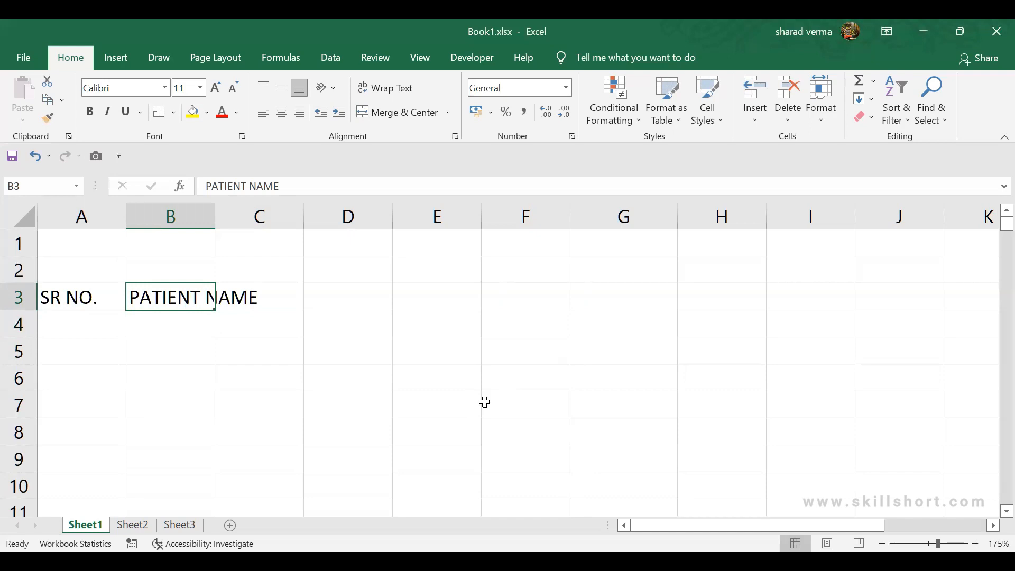
Enter the headers ADDRESS in cell C3 and PINCODE in cell D3
key(Right)
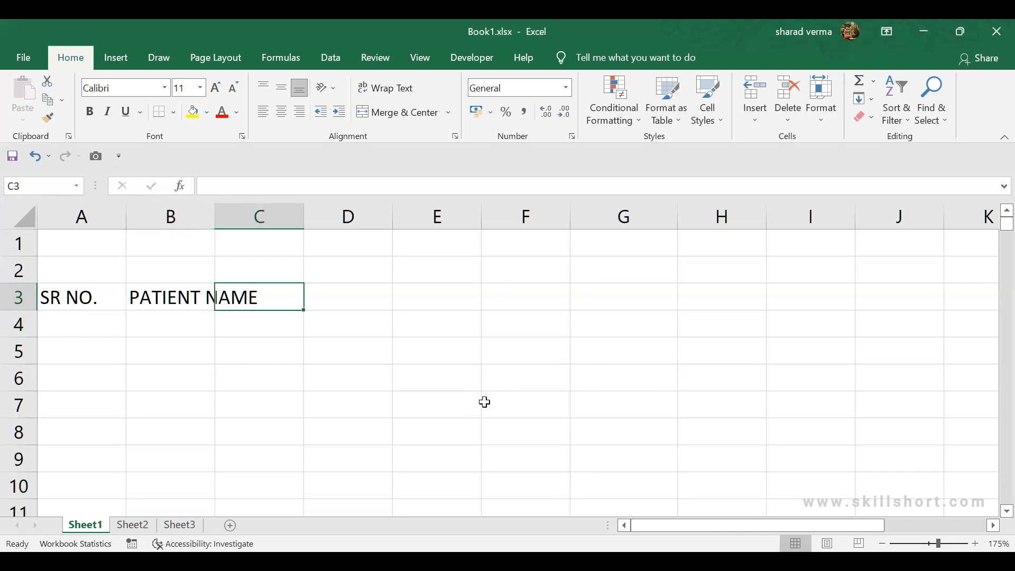
text(ADDRESS)
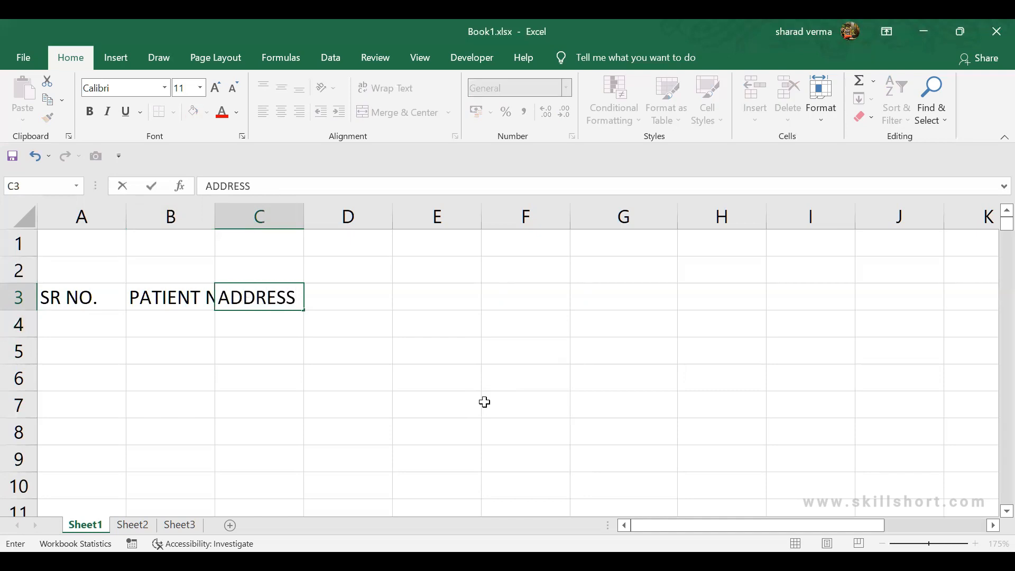
key(Right)
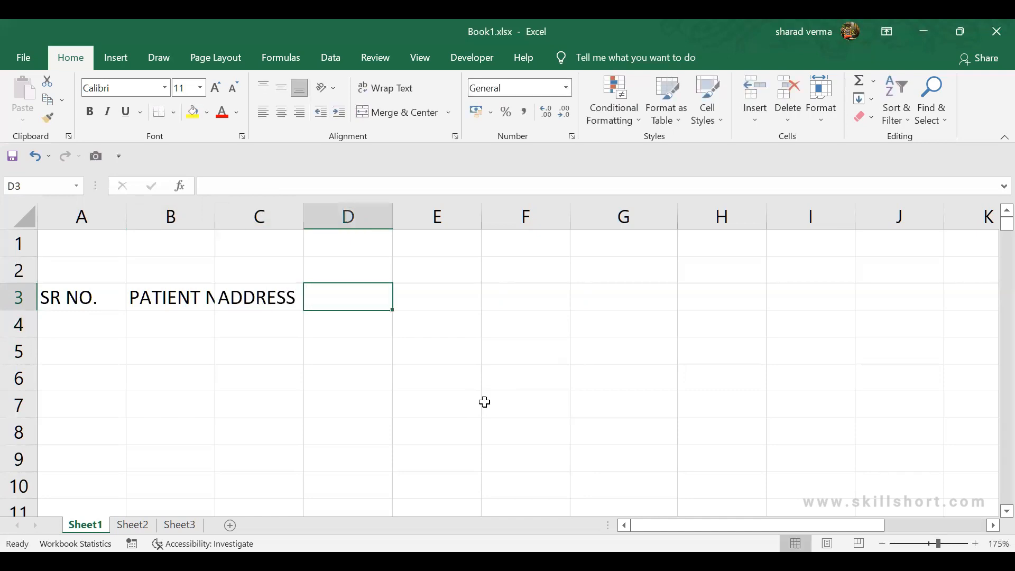
text(PINCODE)
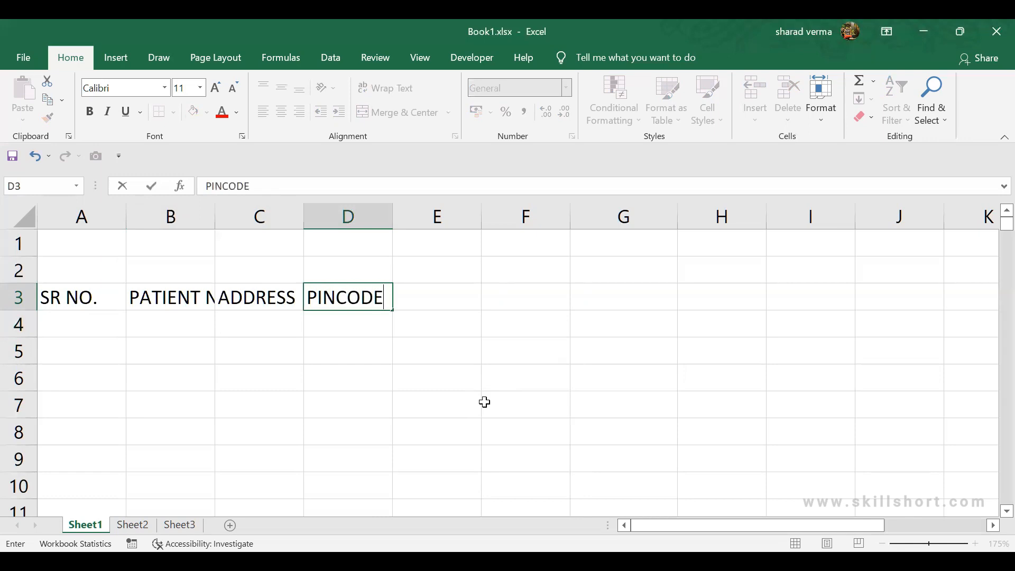
key(Right)
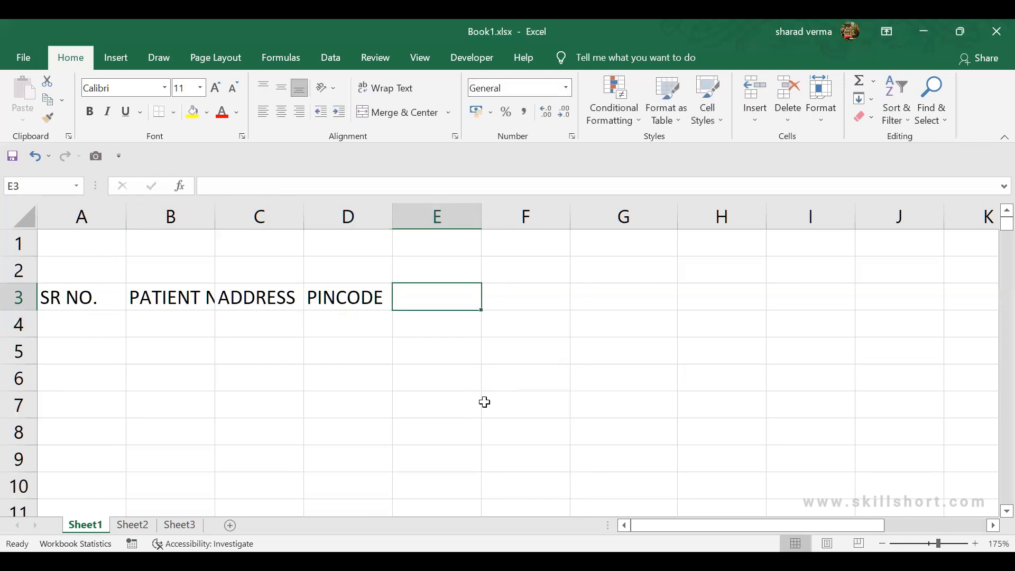
Enter the header APPOINTMENT TIME in cell E3
text(POINT T)
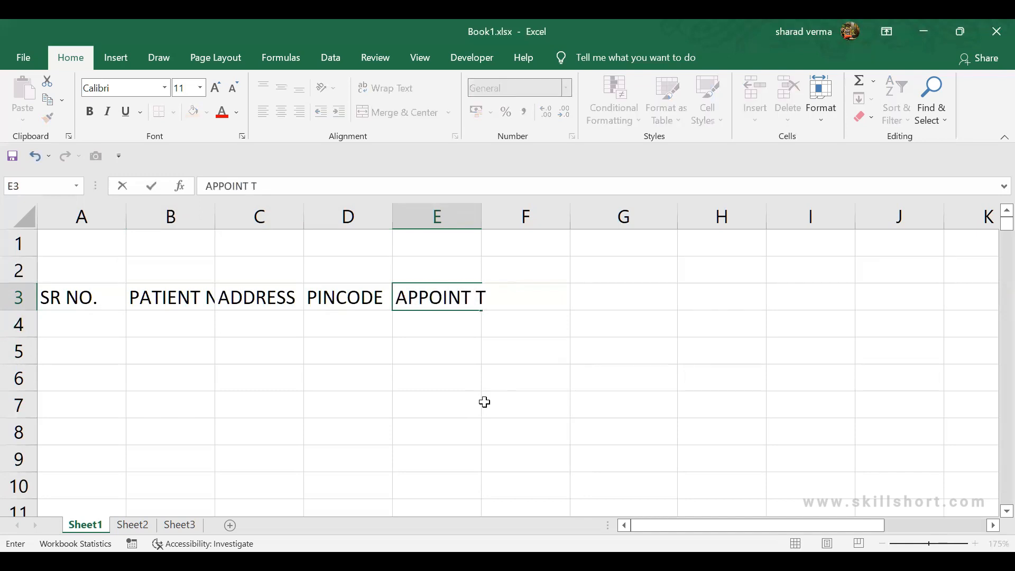
key(BackSpace)
key(BackSpace)
text(MENT TIME)
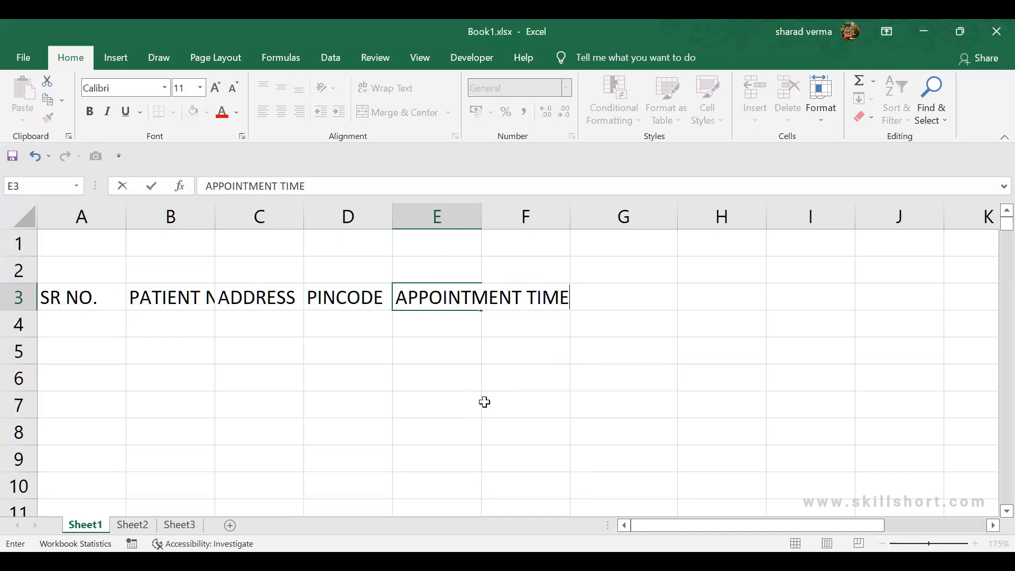
key(Tab)
Enter the header DOCTOR NAME in cell F3
text(DOCU)
key(BackSpace)
text(TOR')
key(BackSpace)
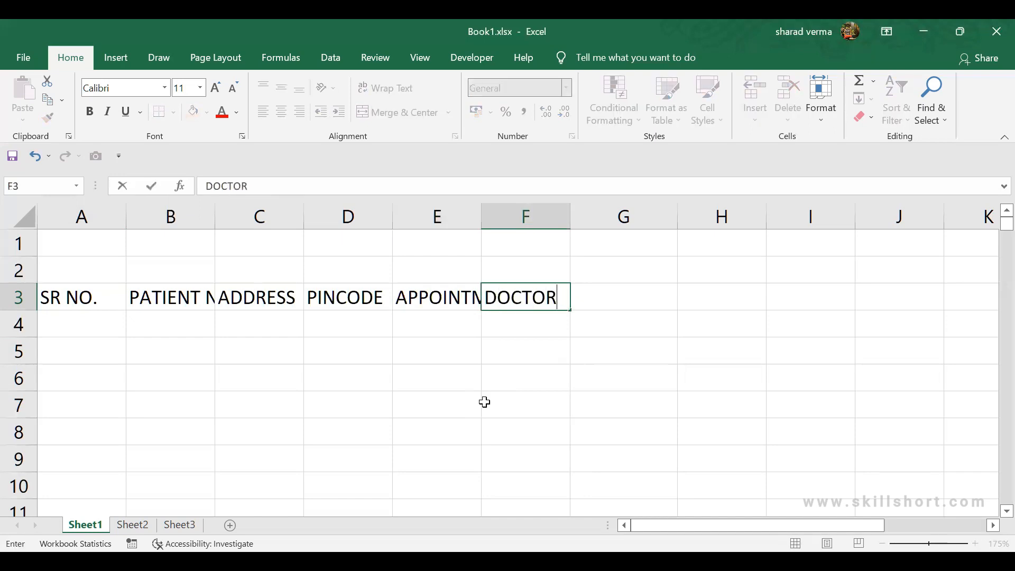
text(NAME)
key(Return)
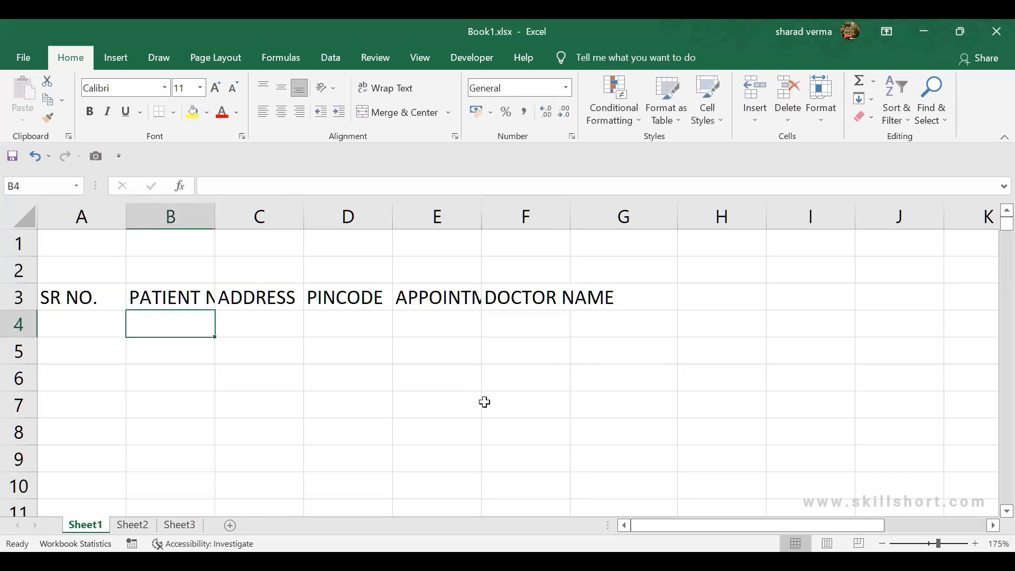
Step through the row 3 headers from B3 across to F3 and back to A3, finishing on B3, to check their full text
key(Up)
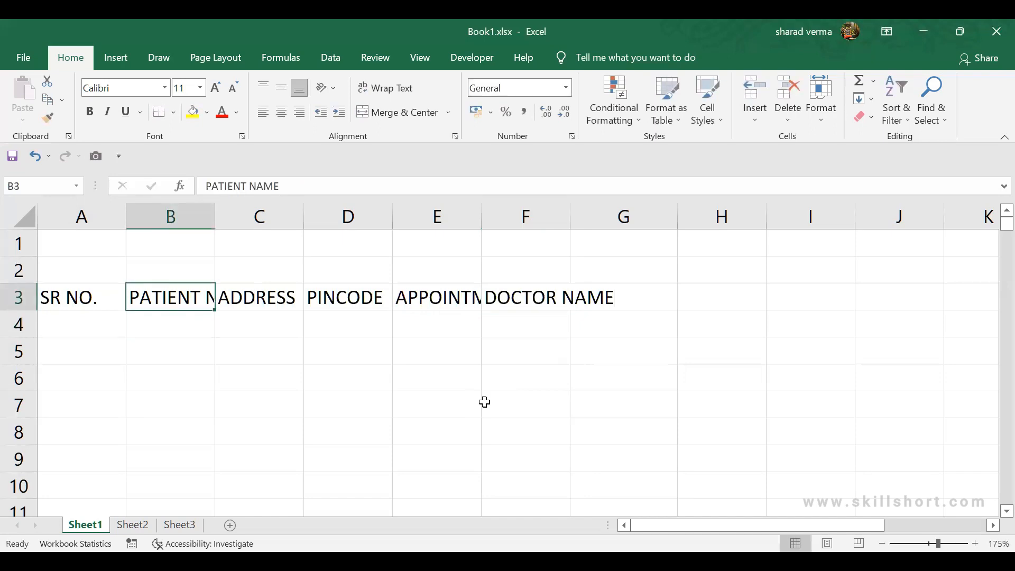
key(Right)
key(Right)
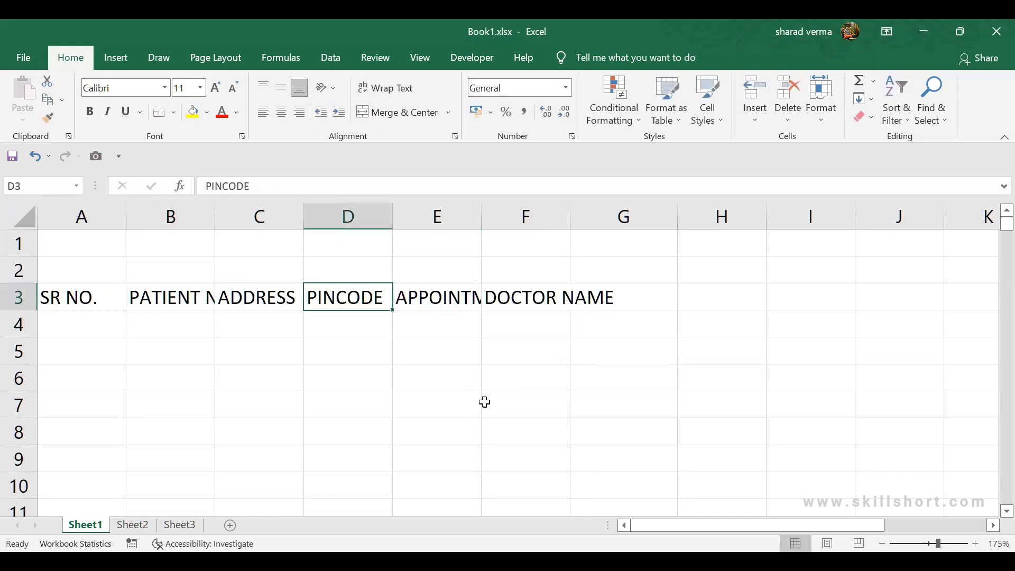
key(Right)
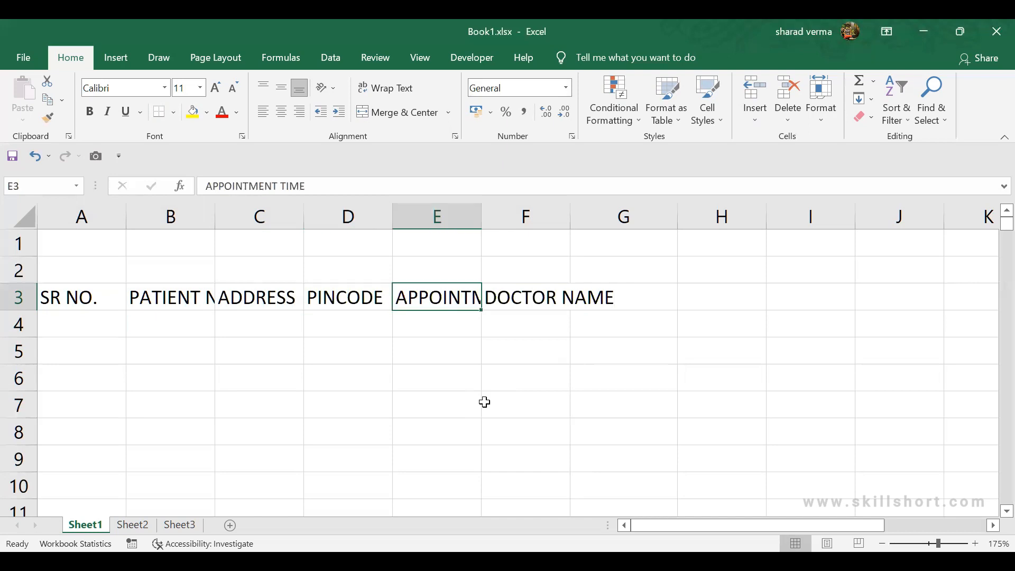
key(Right)
key(Left)
key(Left)
key(Left)
key(Left)
key(Left)
key(Right)
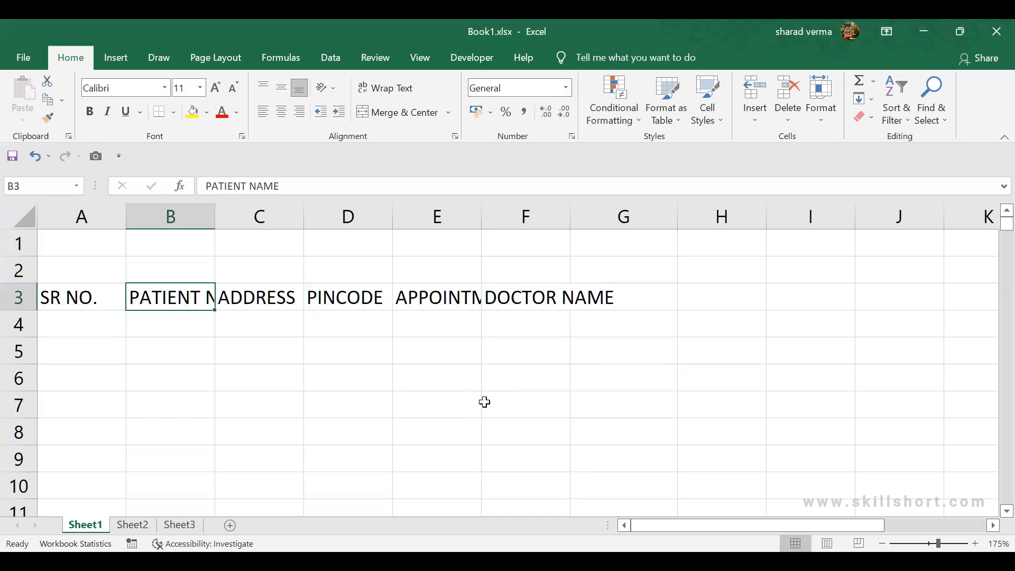
Autofit columns B, E and F so the PATIENT NAME, APPOINTMENT TIME and DOCTOR NAME headers fit
double_click(217, 209)
double_click(529, 217)
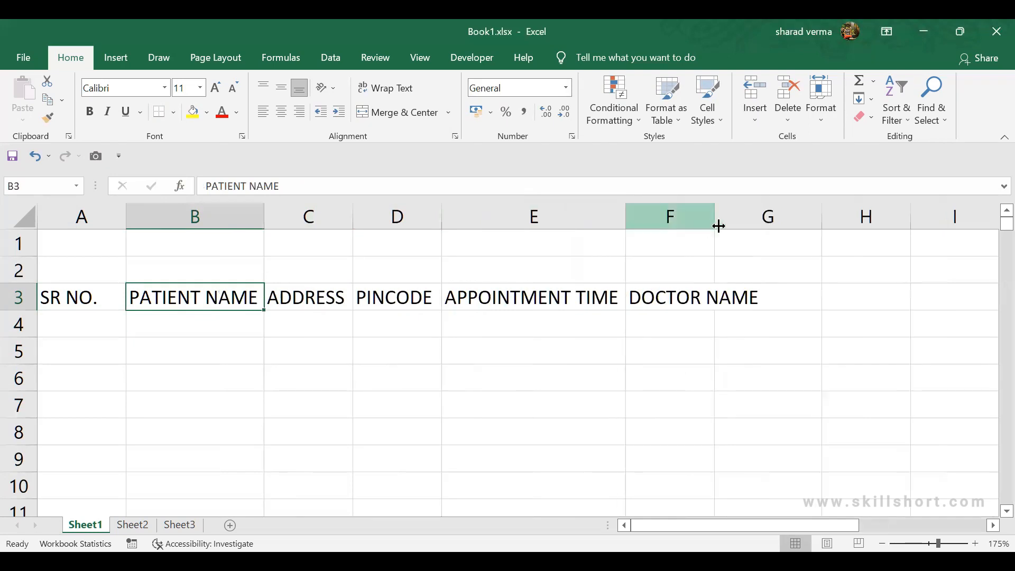
double_click(719, 217)
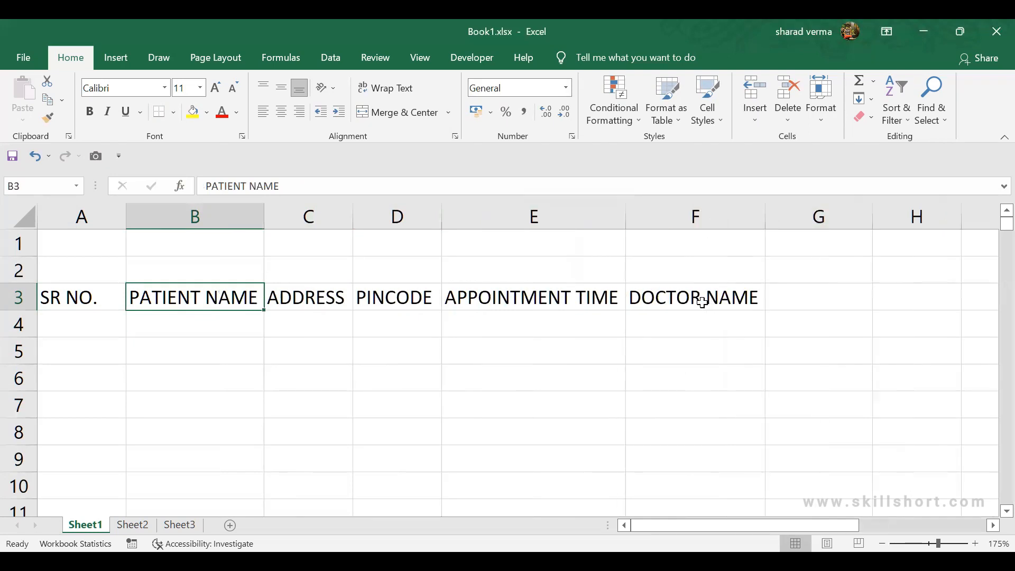
Undo the width autofits of columns F, E and B
key(ctrl+z)
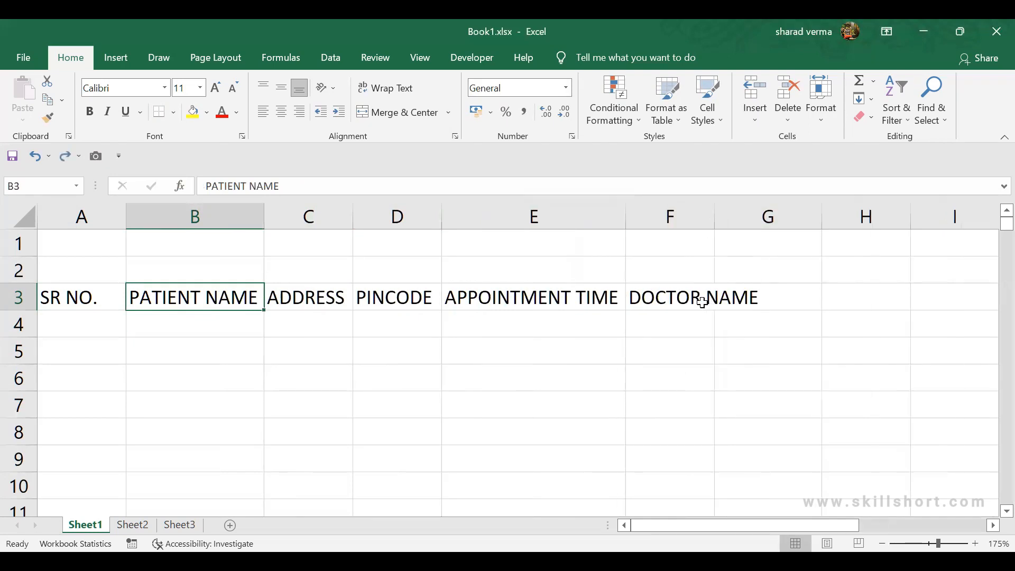
key(ctrl+z)
key(ctrl+z)
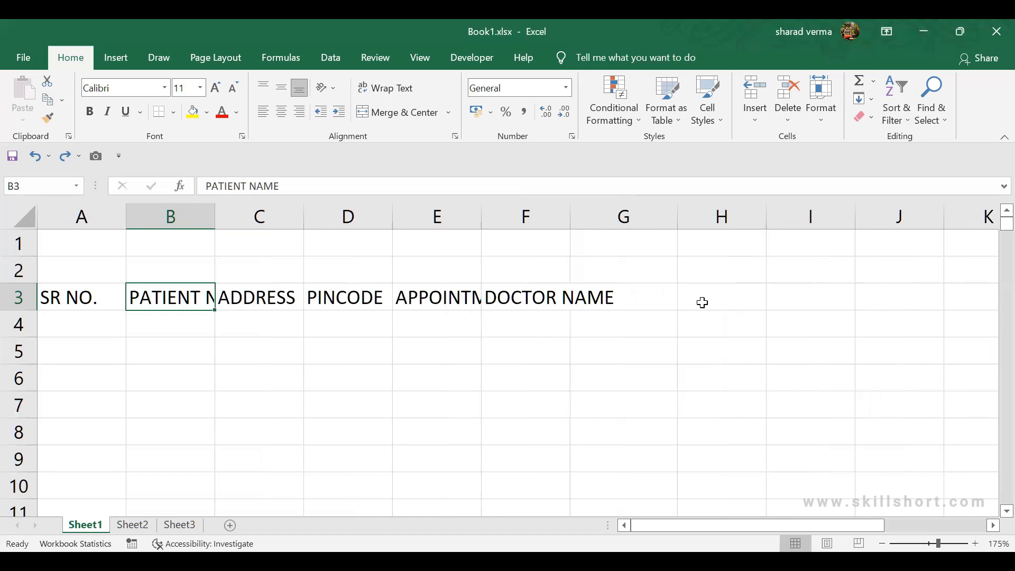
Select all of row 3 and autofit the column widths to its headers in one go
key(shift)
key(shift+space)
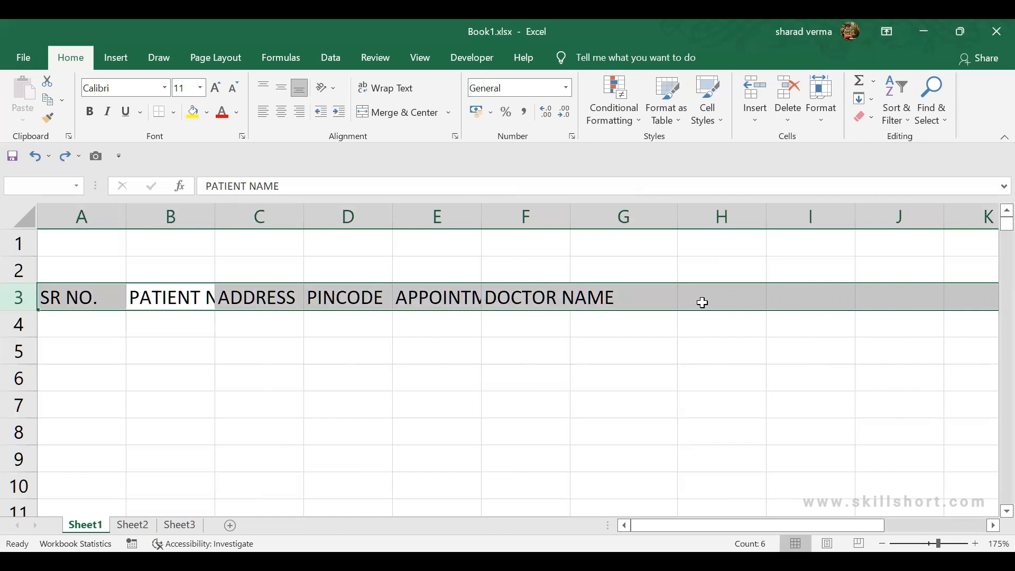
key(alt)
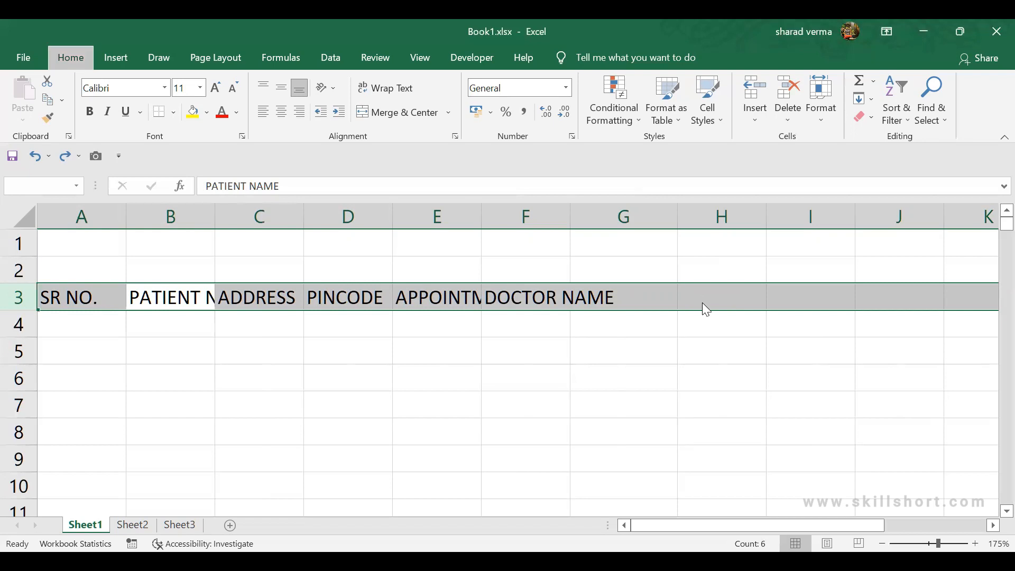
key(Escape)
key(alt+h)
key(o)
key(i)
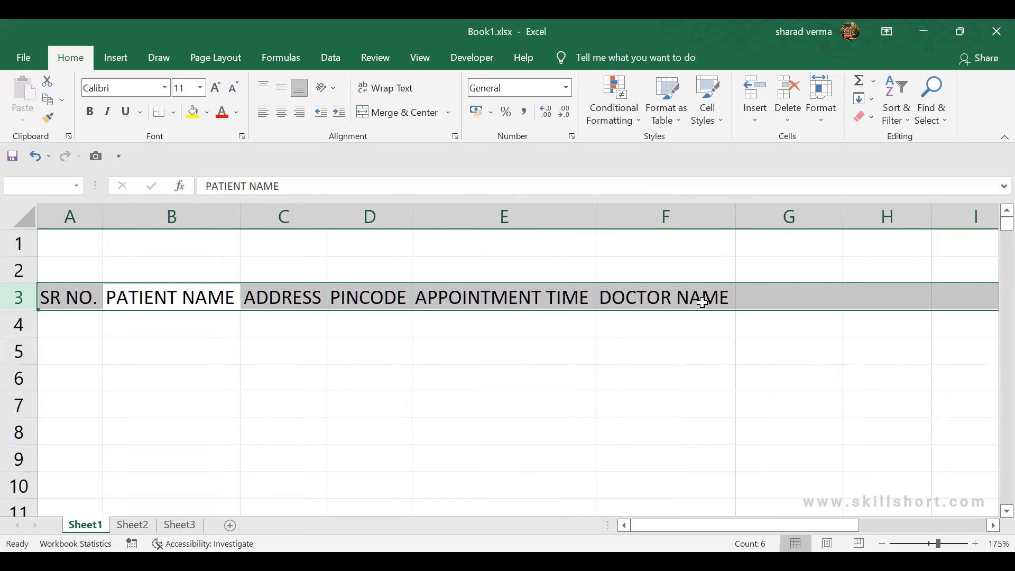
click(71, 331)
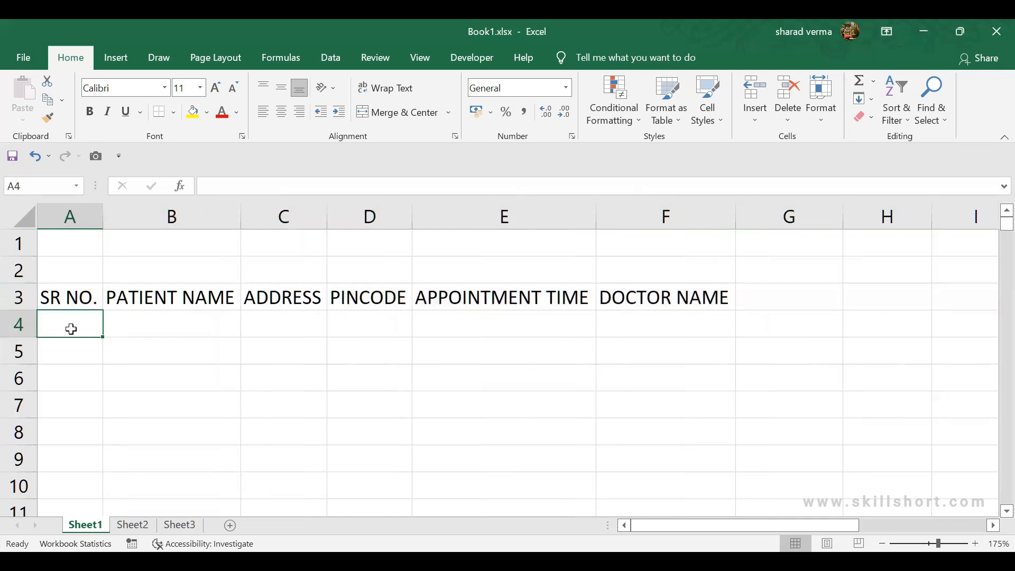
drag(62, 241, 646, 253)
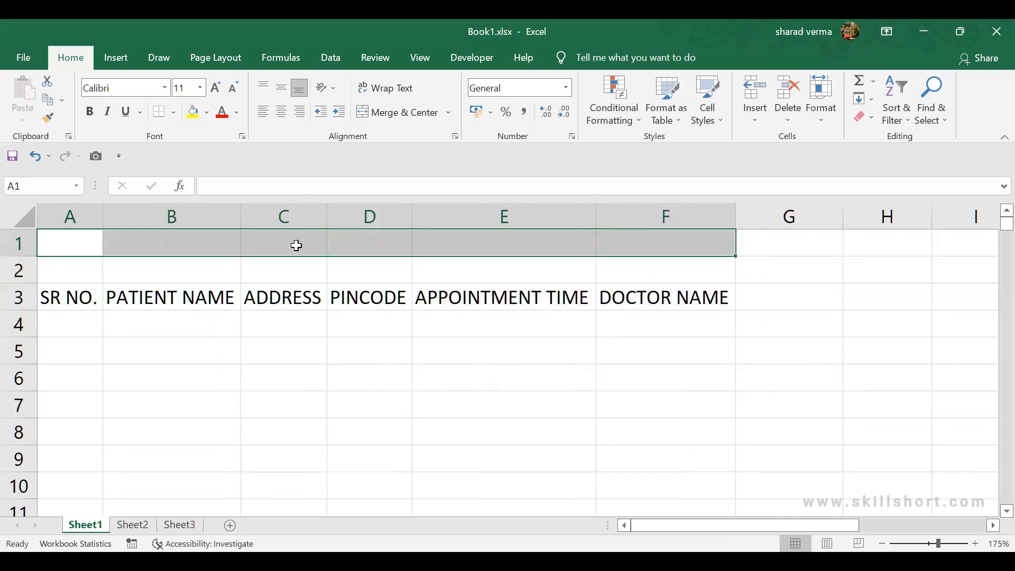
drag(286, 242, 469, 282)
click(449, 348)
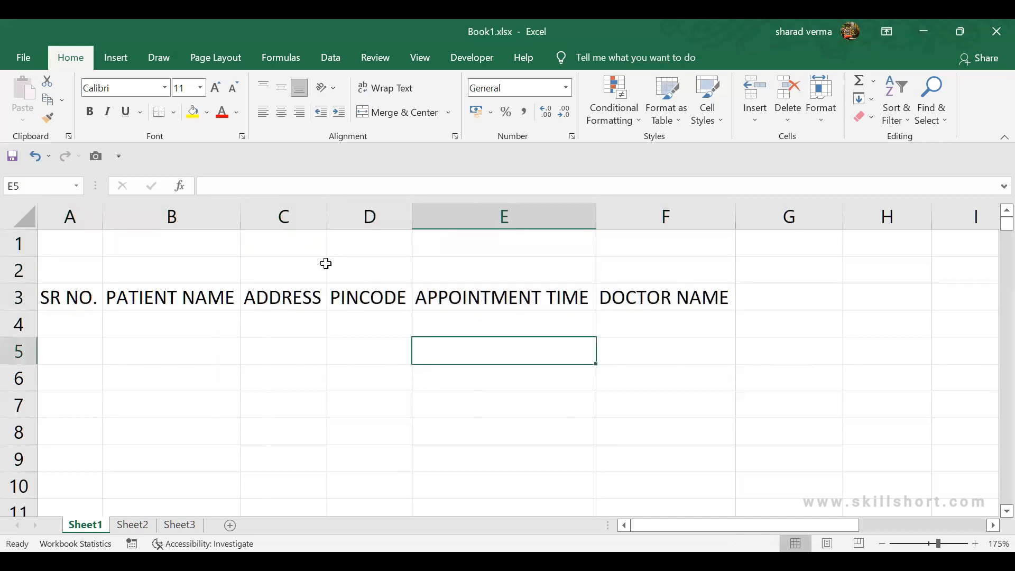
Enter the title APPOINTMENT SCHEDULE in cell C1
click(281, 243)
text(APPO)
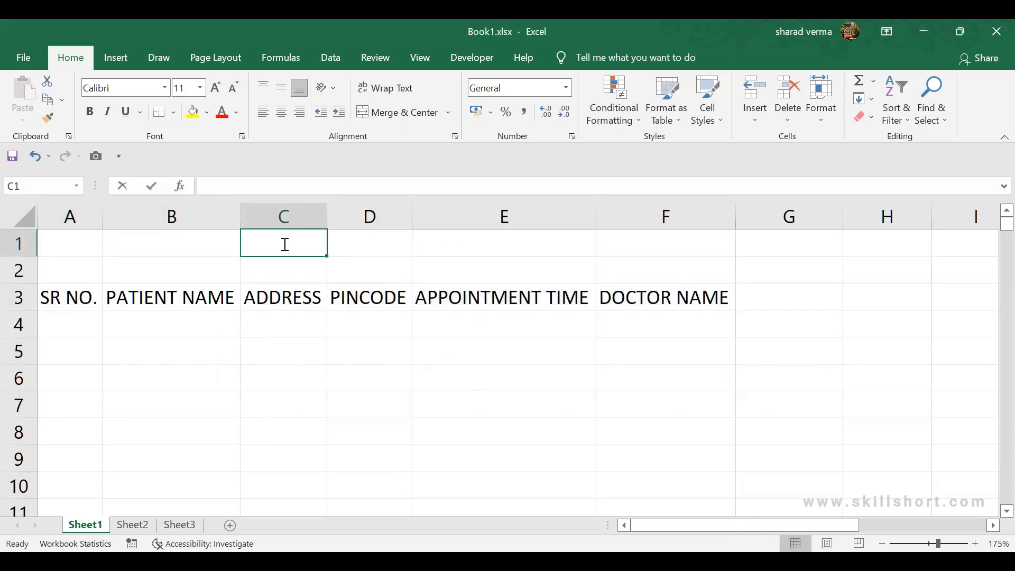
text(INTMENT SC)
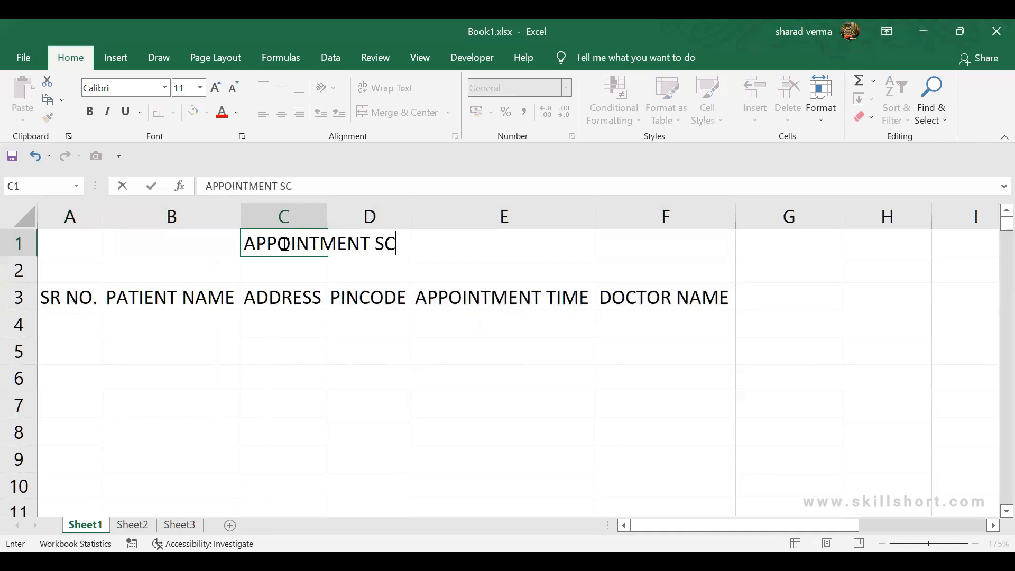
text(HEDULE)
key(Return)
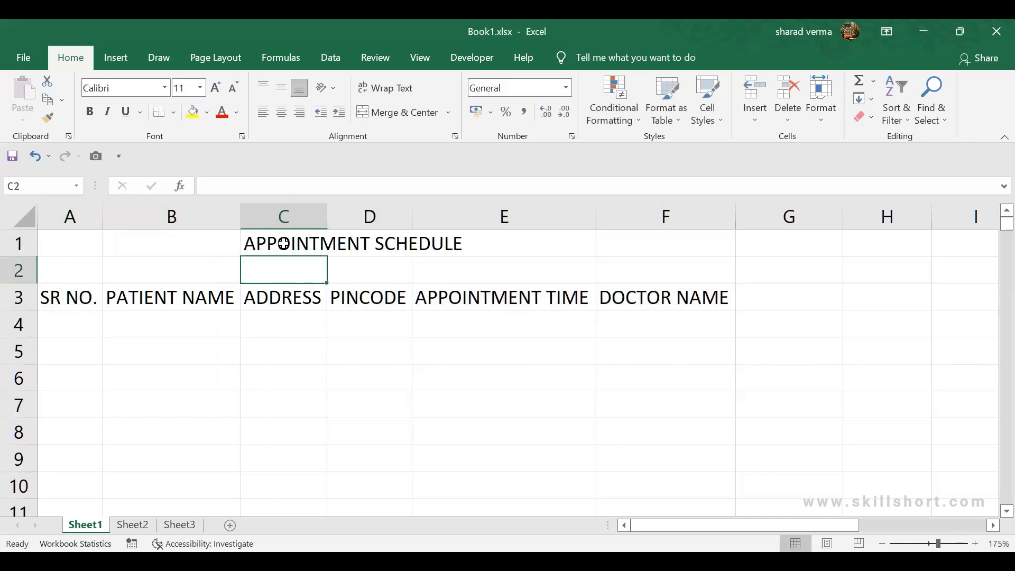
Merge and center the title across A1:F2 and align it to the middle vertically
click(284, 244)
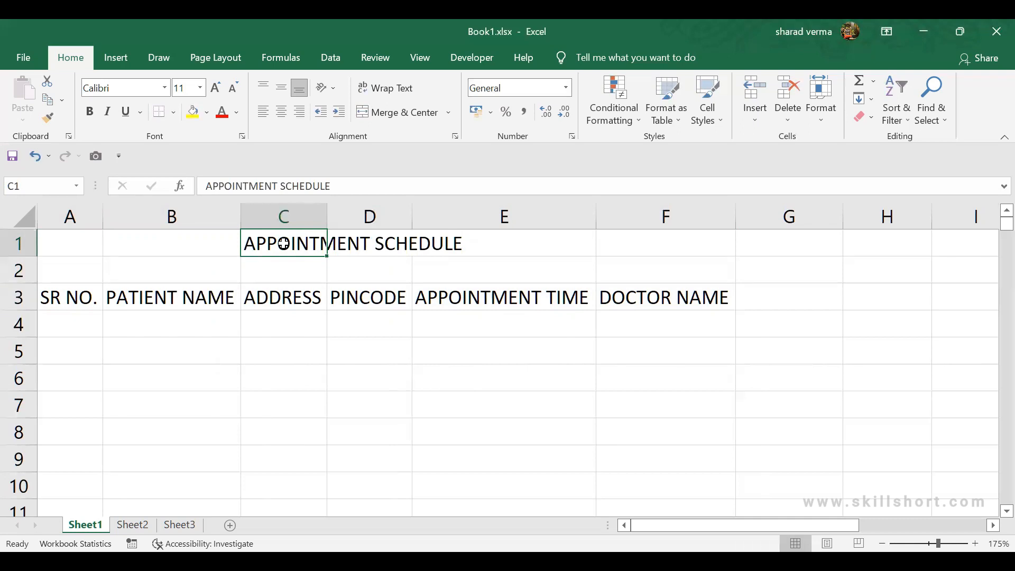
click(80, 235)
mouse_move(81, 235)
mouse_down()
mouse_move(159, 279)
mouse_move(646, 270)
mouse_up()
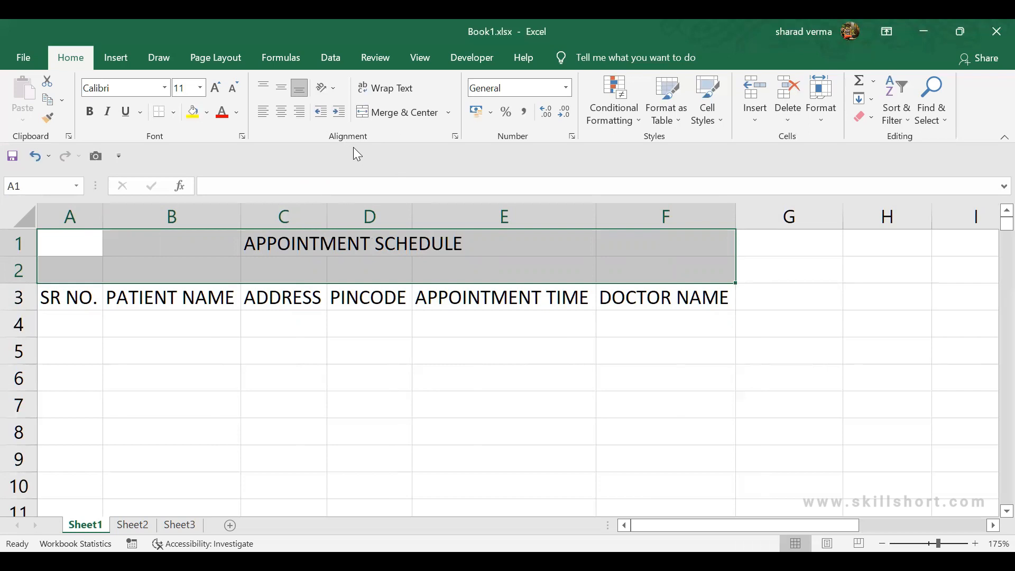
click(382, 120)
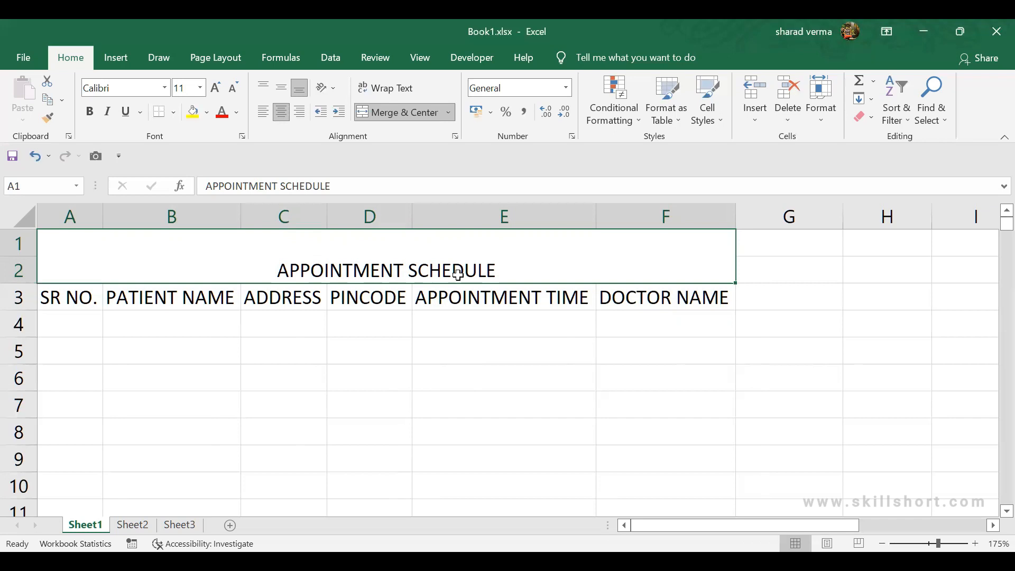
click(283, 91)
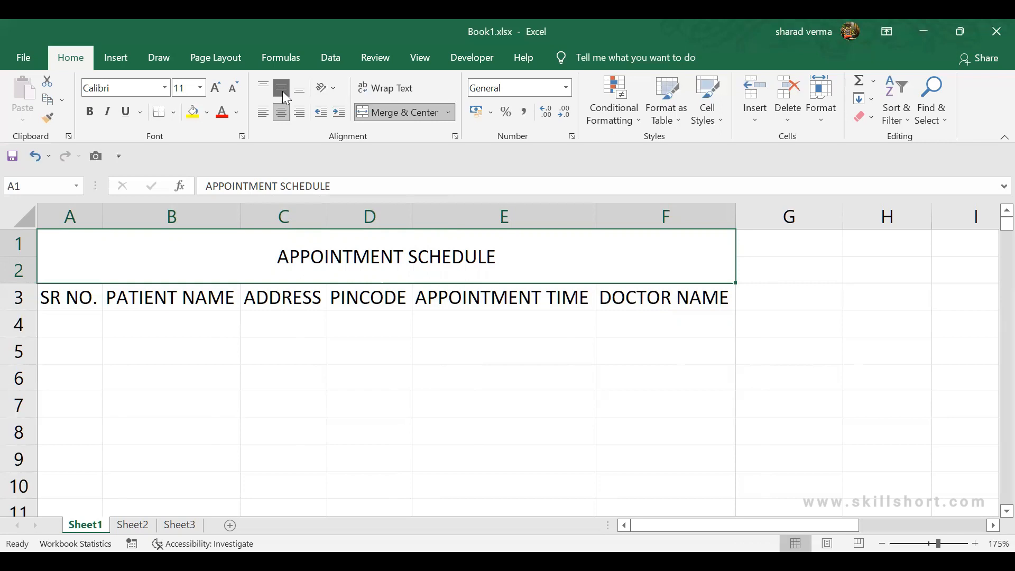
Make the APPOINTMENT SCHEDULE title bold and increase its font size to 20
click(90, 113)
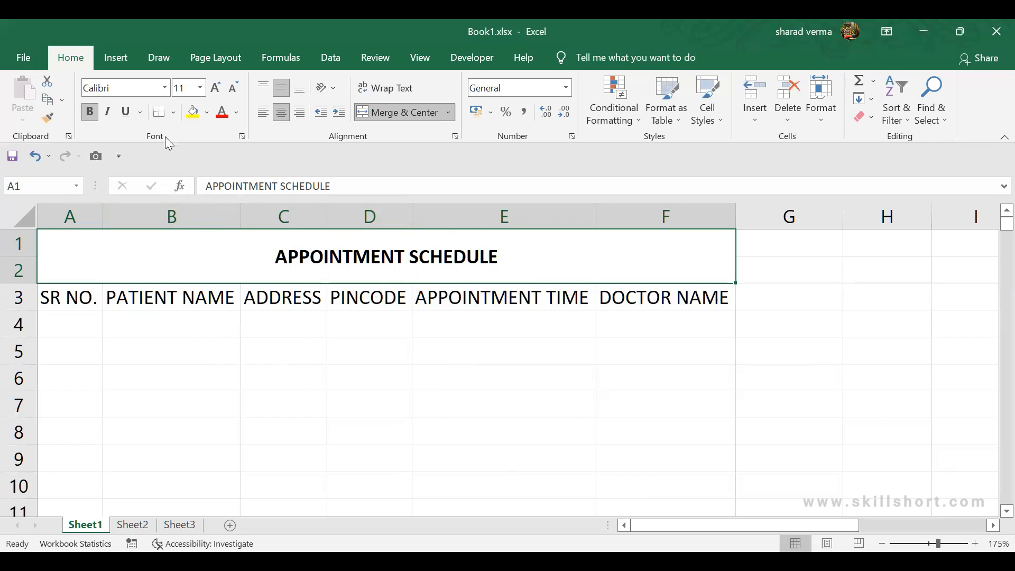
click(217, 89)
click(216, 89)
click(216, 89)
click(217, 89)
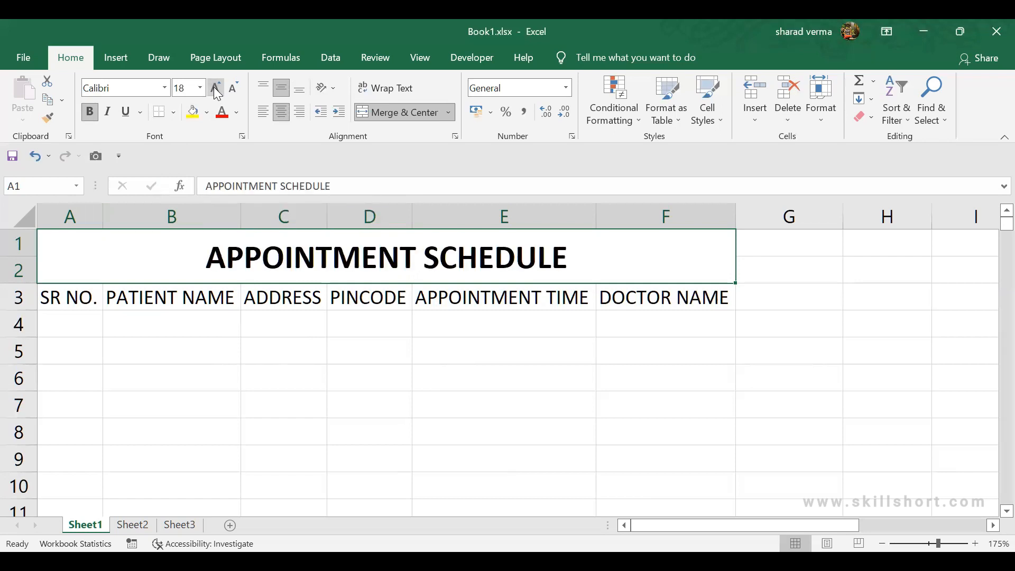
click(216, 89)
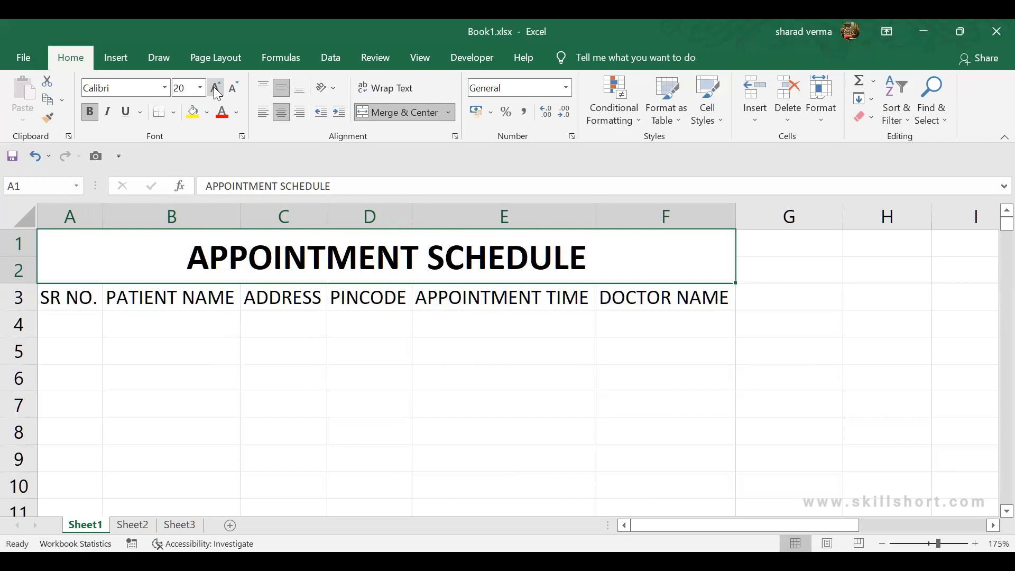
Give the merged title cell a standard red fill and a White, Background 1 font color
click(206, 118)
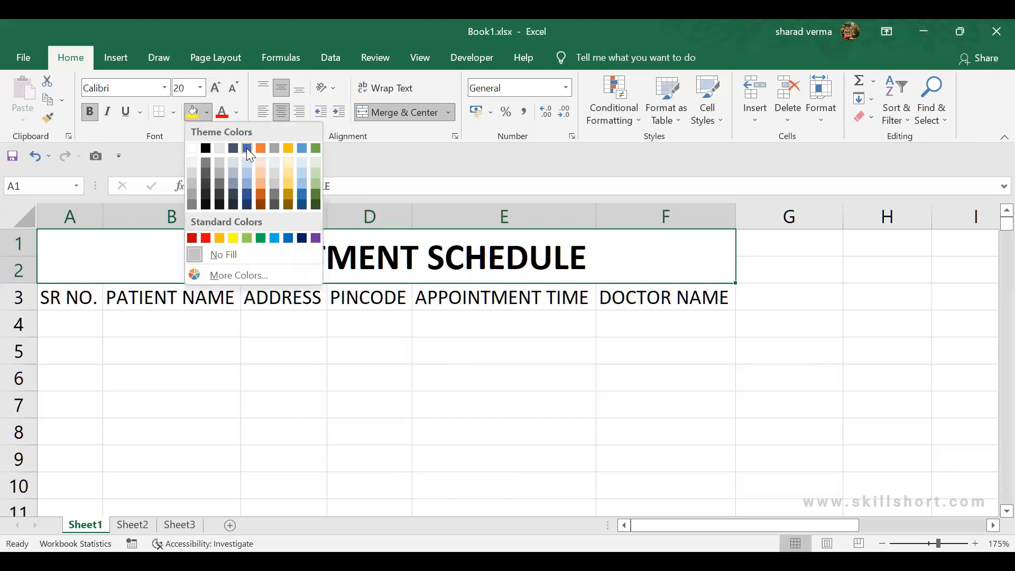
click(206, 238)
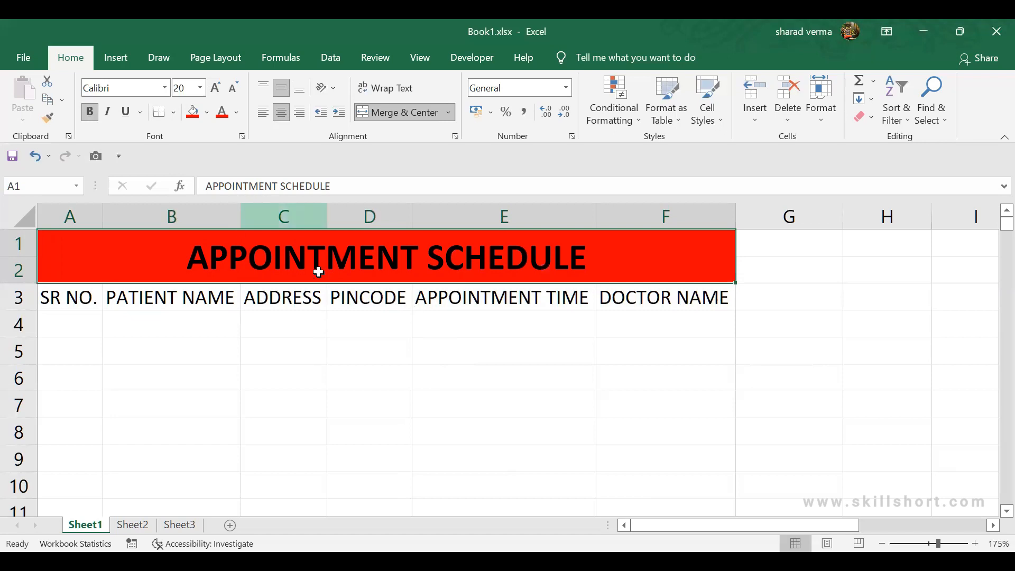
click(237, 112)
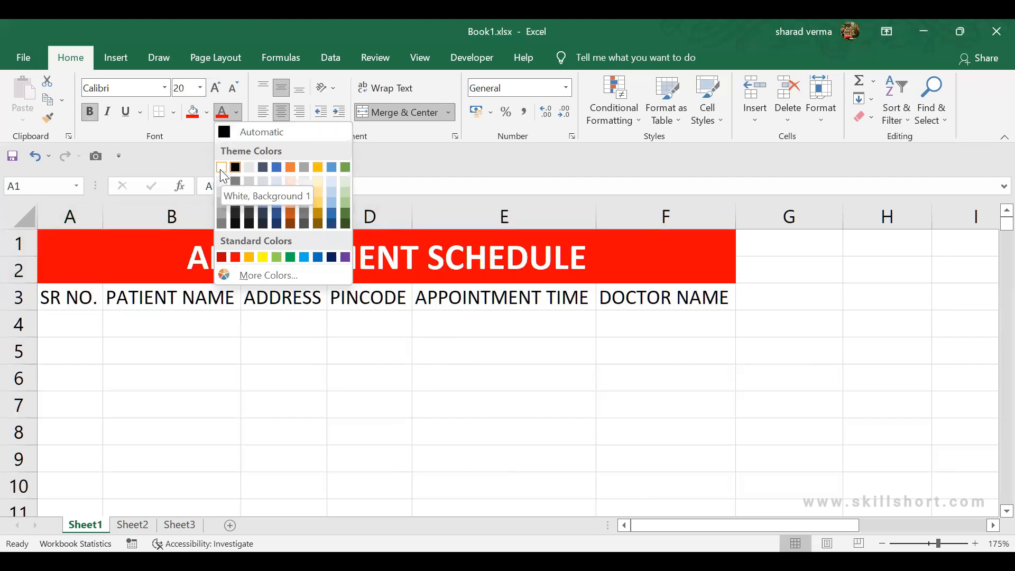
click(222, 167)
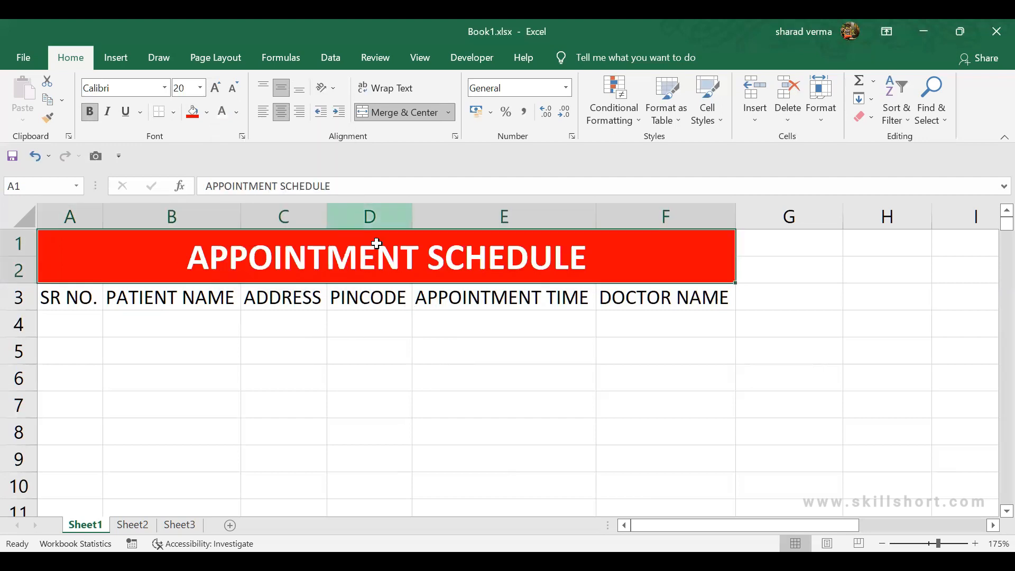
click(438, 318)
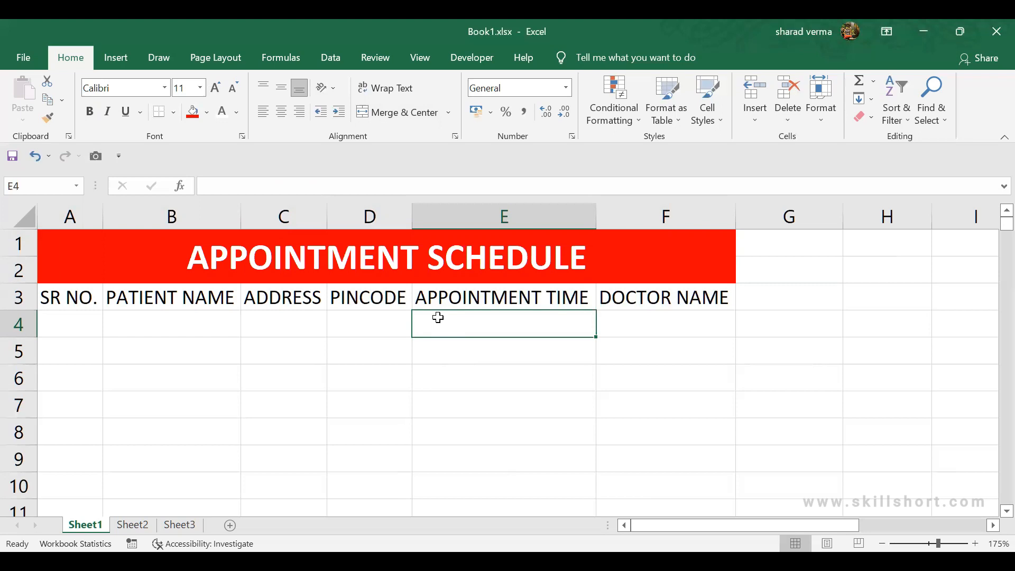
Enter the serial numbers 1, 2 and 3 in cells A4 to A6
click(85, 324)
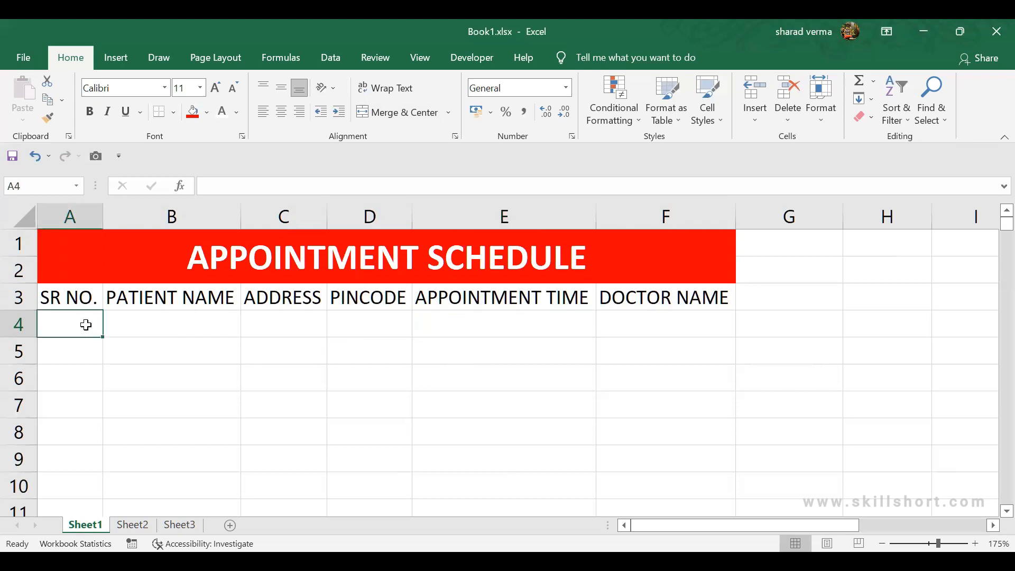
text(1)
key(Return)
text(2)
key(Return)
text(3)
key(Return)
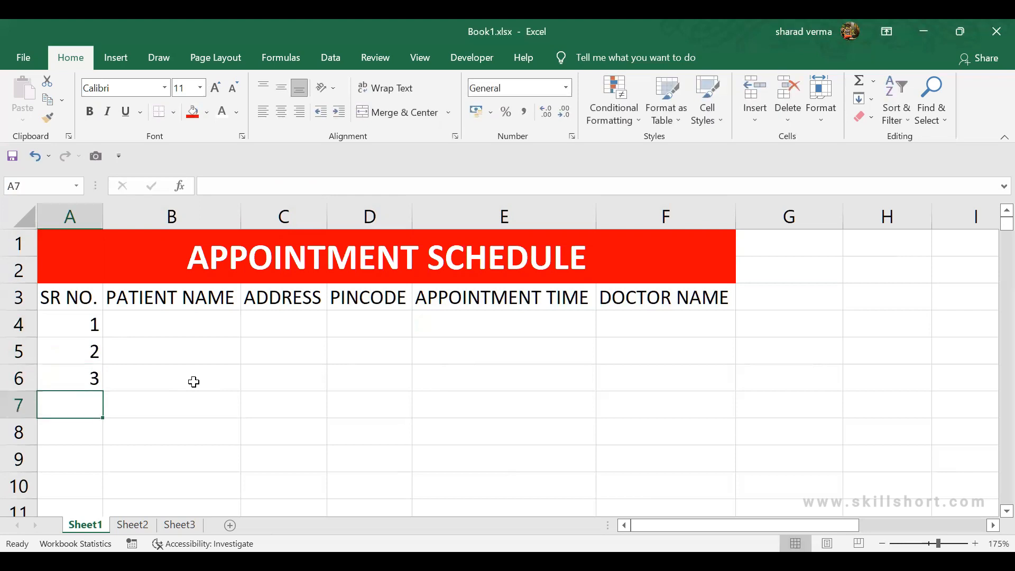
Continue the serial numbers with 4, 5 and 6 in cells A7 to A9
scroll(193, 382, down, 1)
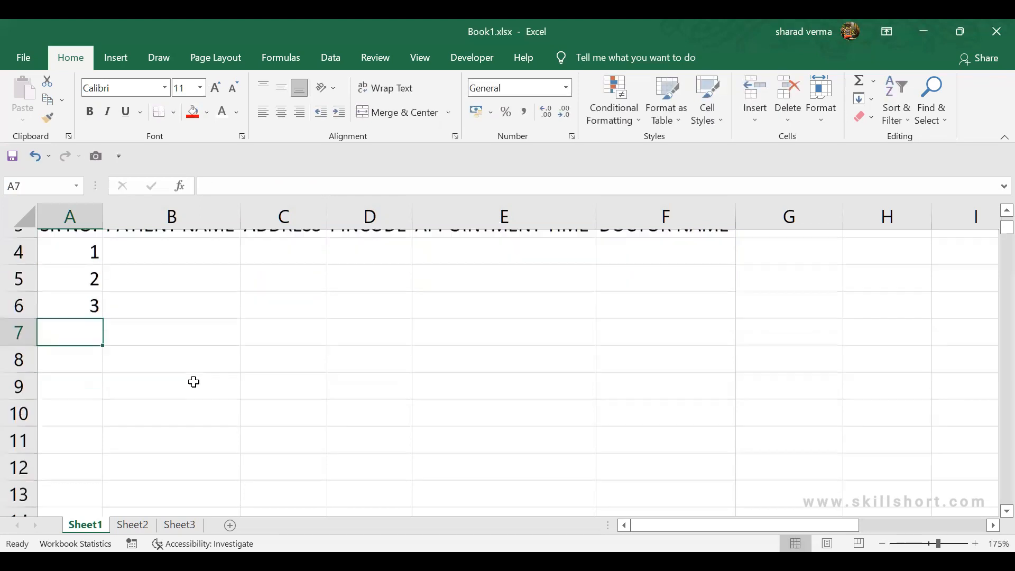
scroll(194, 382, down, 4)
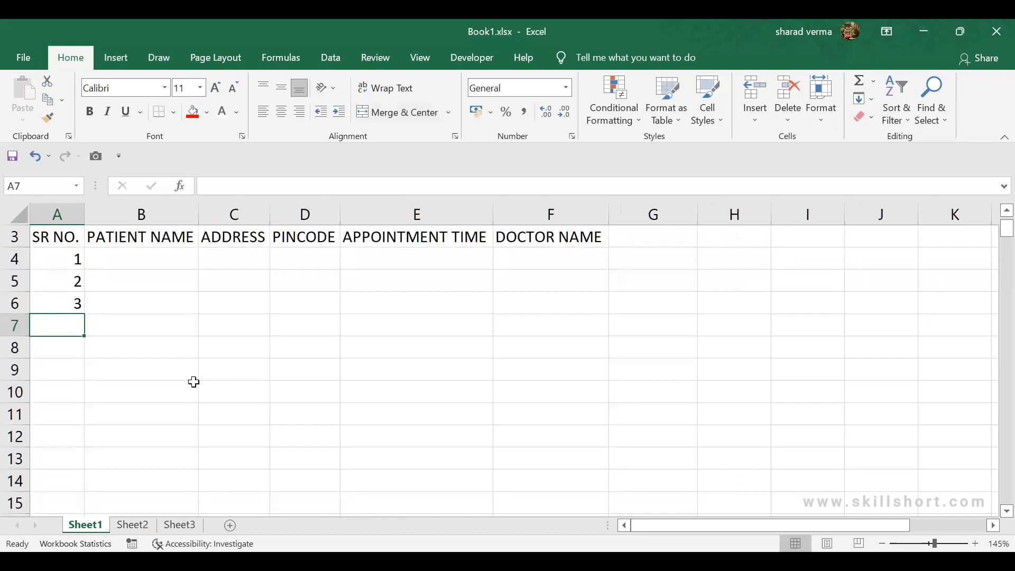
scroll(194, 382, down, 1)
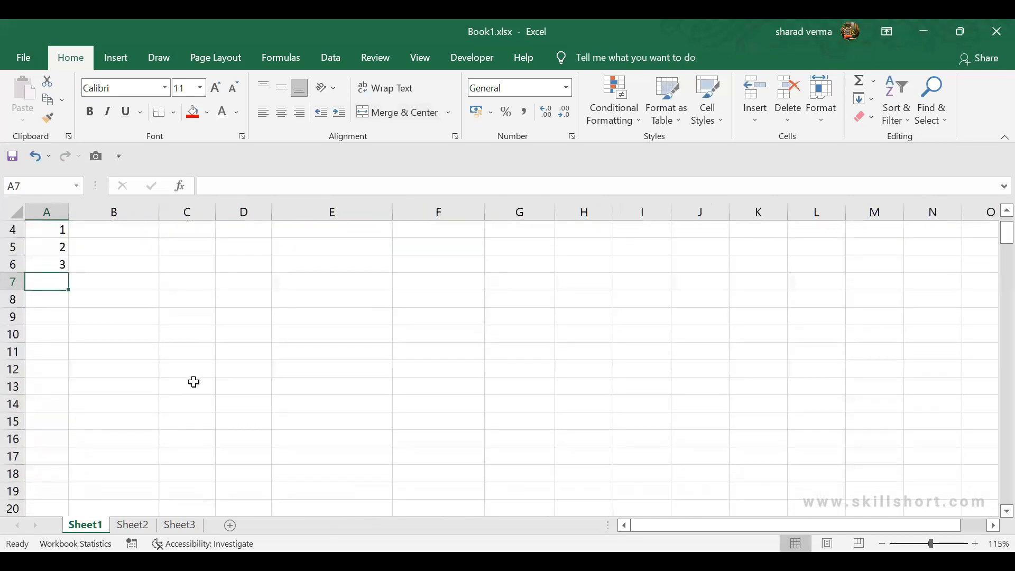
scroll(194, 382, up, 1)
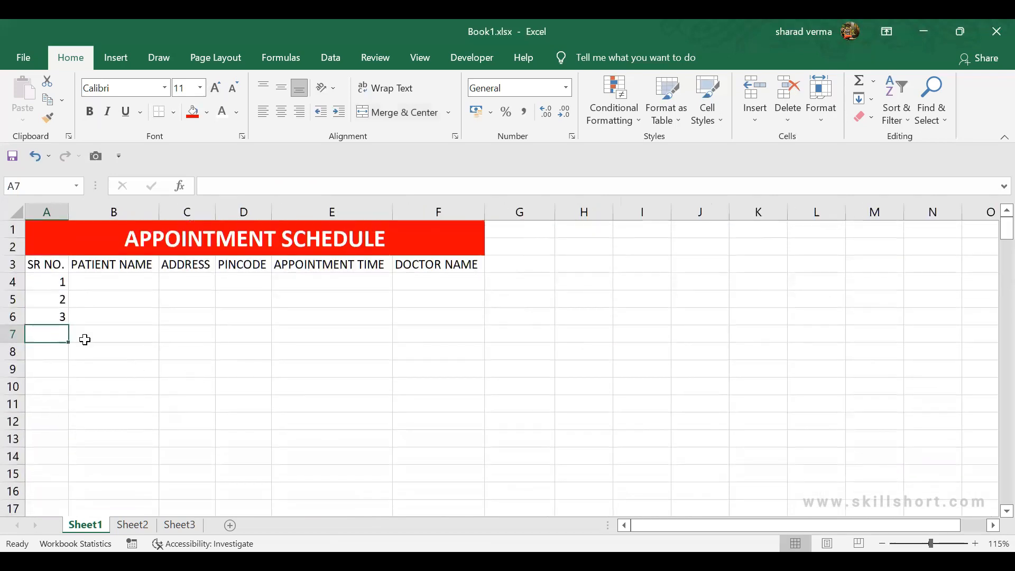
drag(53, 283, 53, 312)
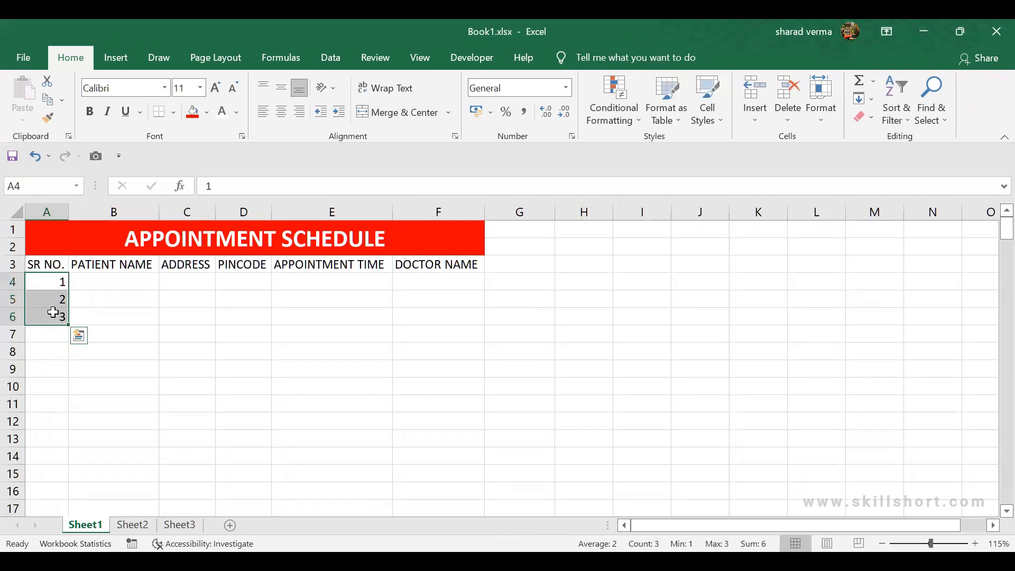
click(57, 340)
text(4)
key(Return)
text(5)
key(Return)
text(6)
key(Return)
Select all the serial numbers in A4:A9 and clear them
key(ctrl+Up)
key(ctrl+Up)
key(Down)
key(ctrl+shift+Down)
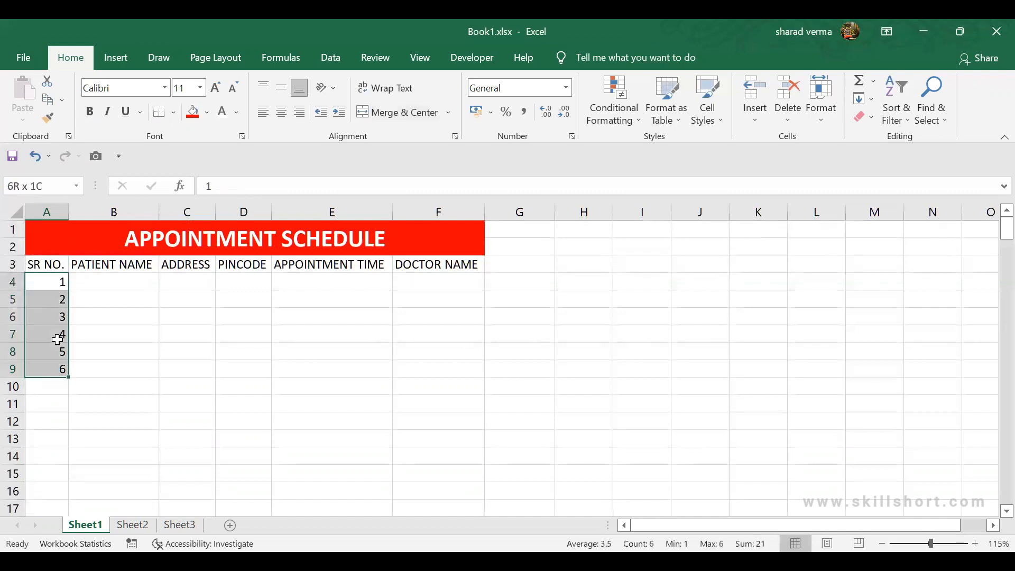
key(Delete)
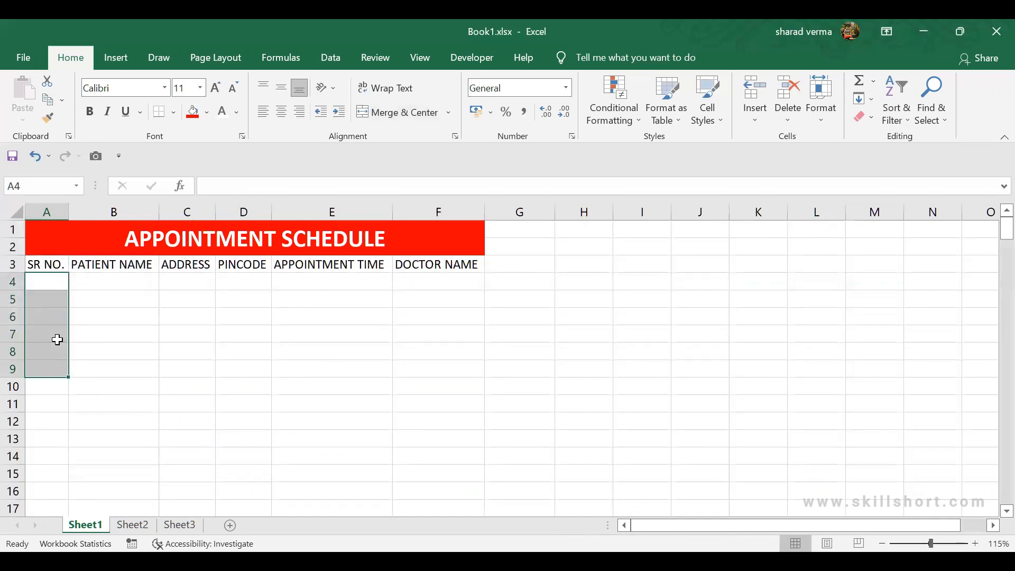
Enter the first serial number 1 in cell A4
key(Down)
key(Up)
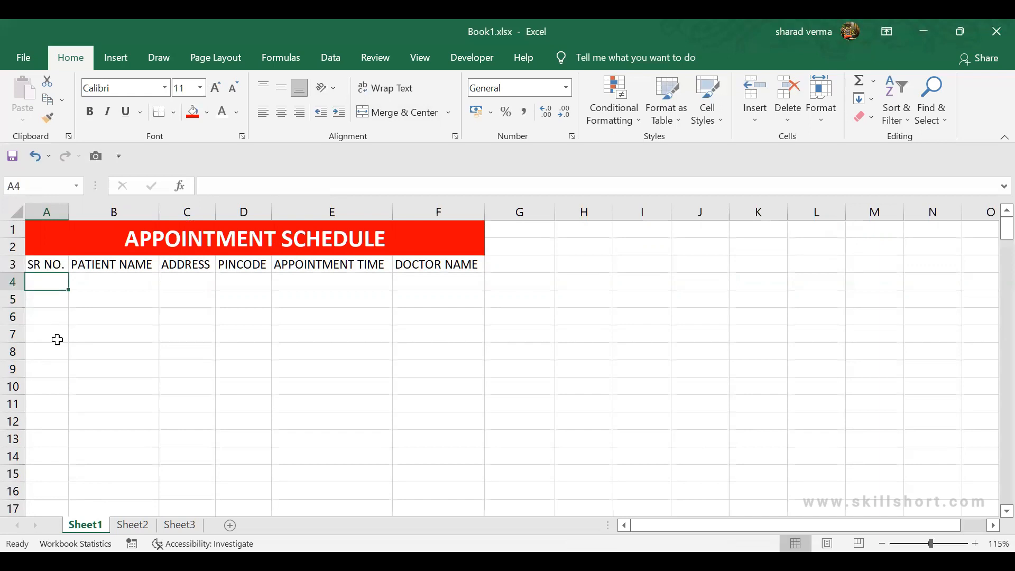
text(1)
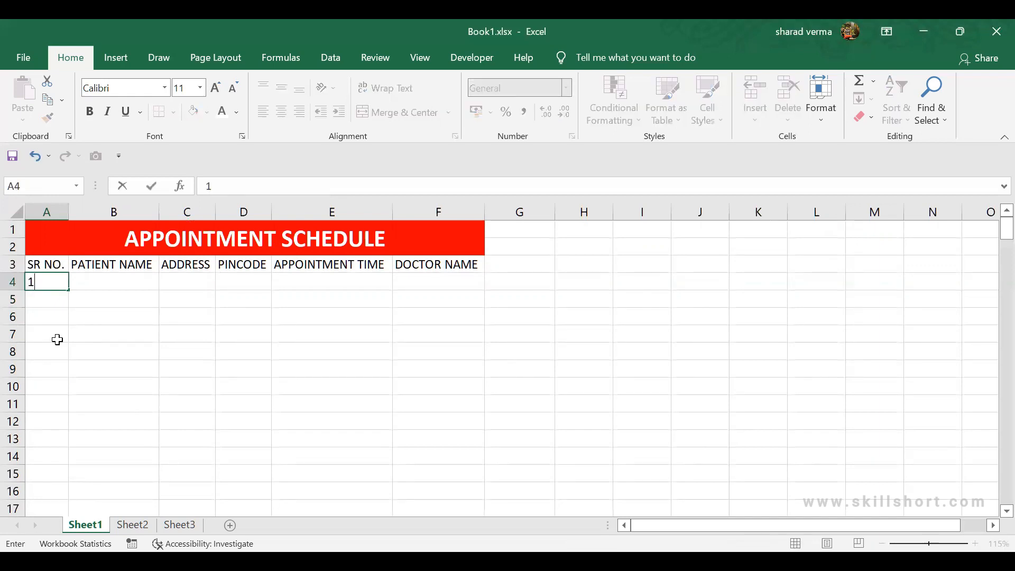
key(Return)
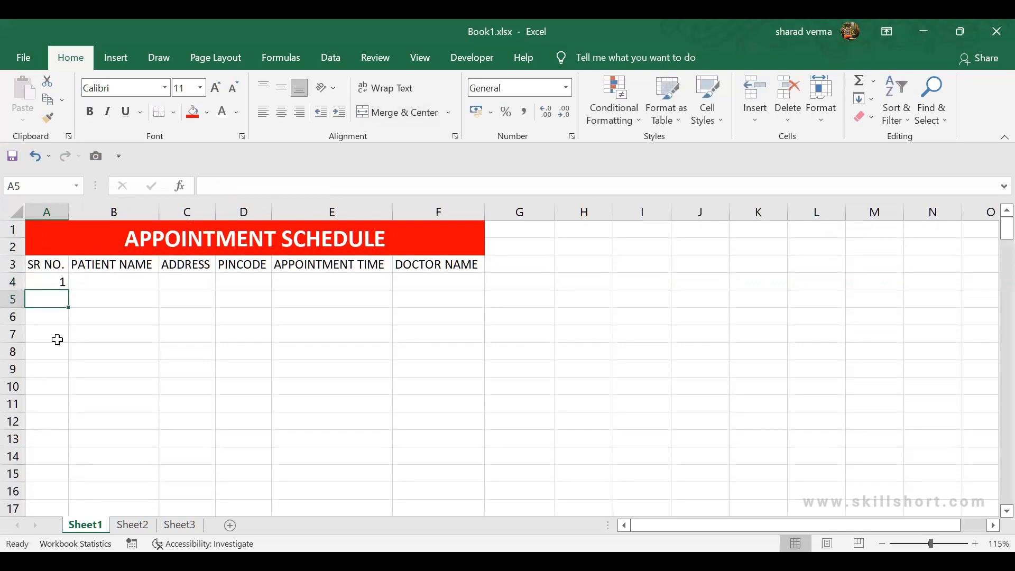
Fill A4:A41 with a linear column series using step value 1, and undo the fill
key(Up)
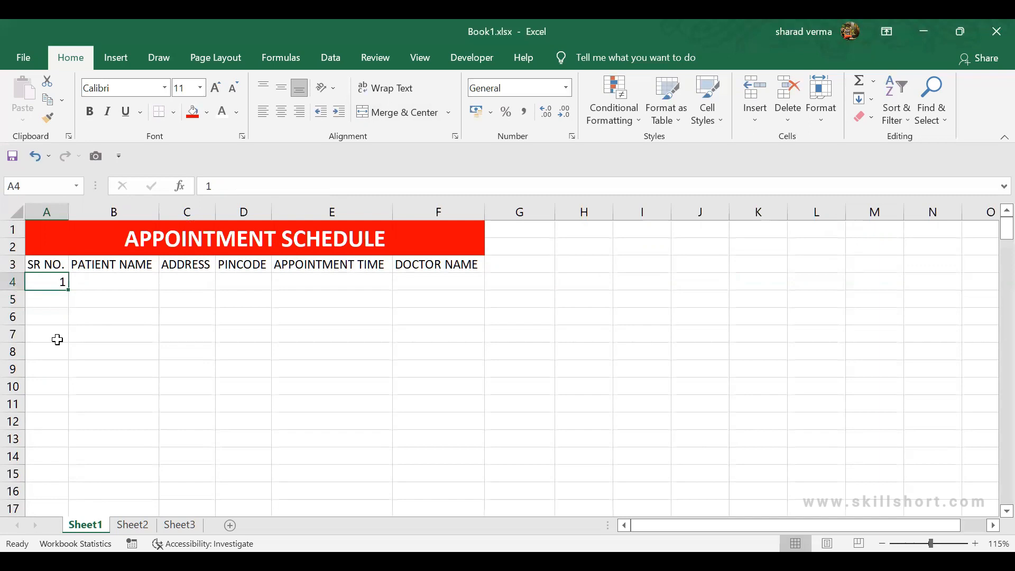
drag(55, 283, 50, 508)
scroll(51, 509, up, 8)
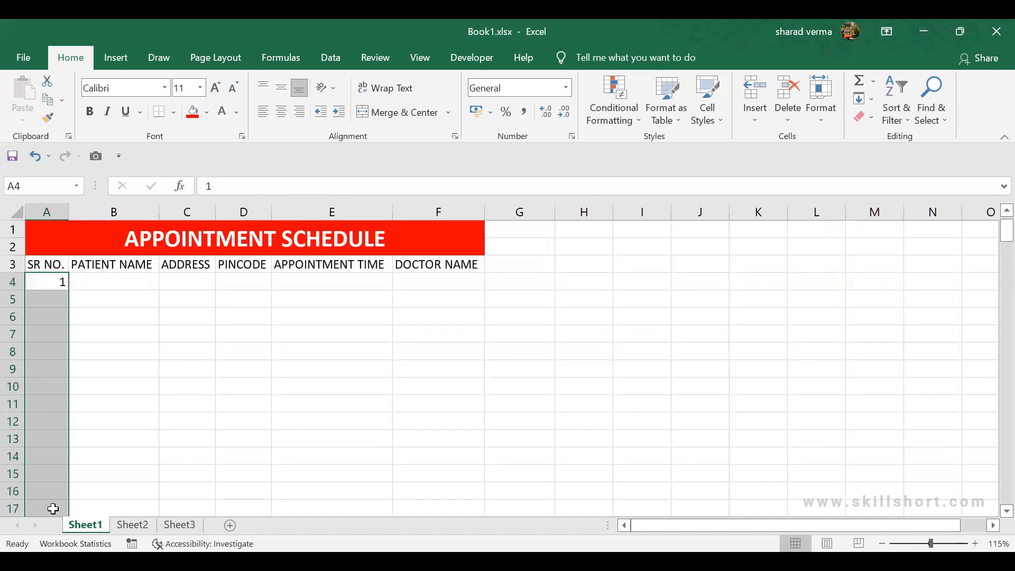
scroll(69, 390, down, 4)
scroll(69, 390, down, 6)
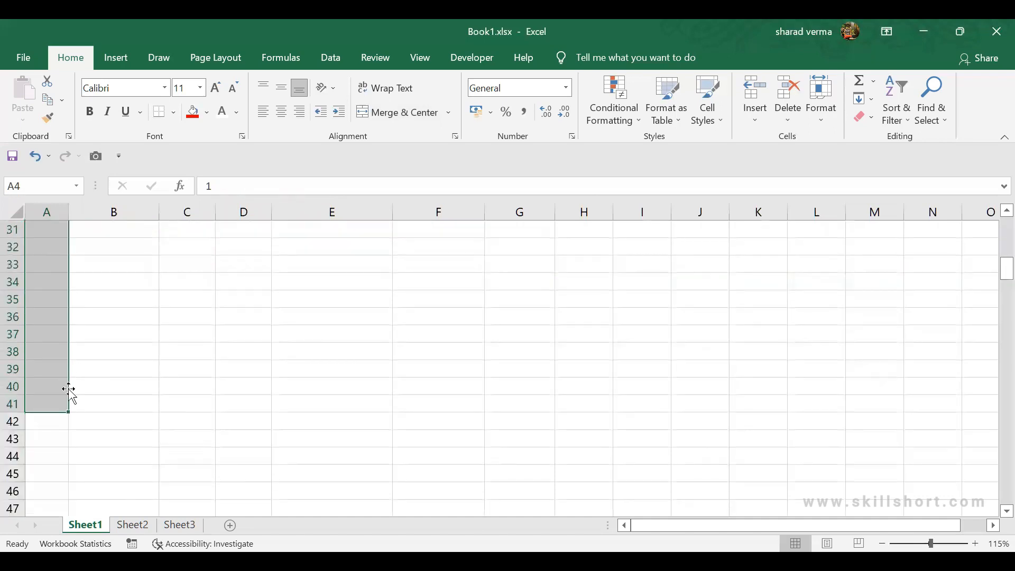
scroll(69, 390, up, 10)
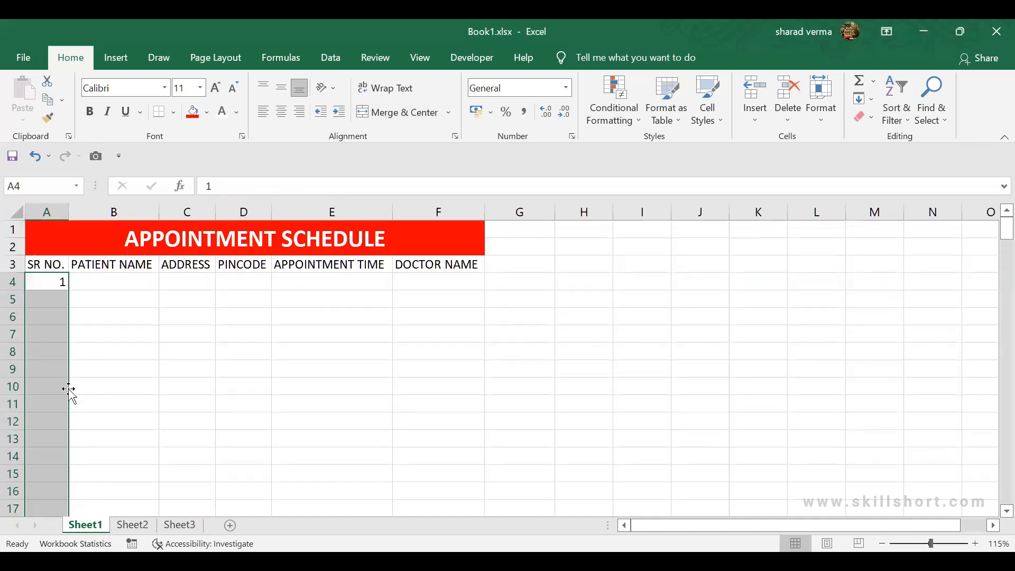
click(873, 99)
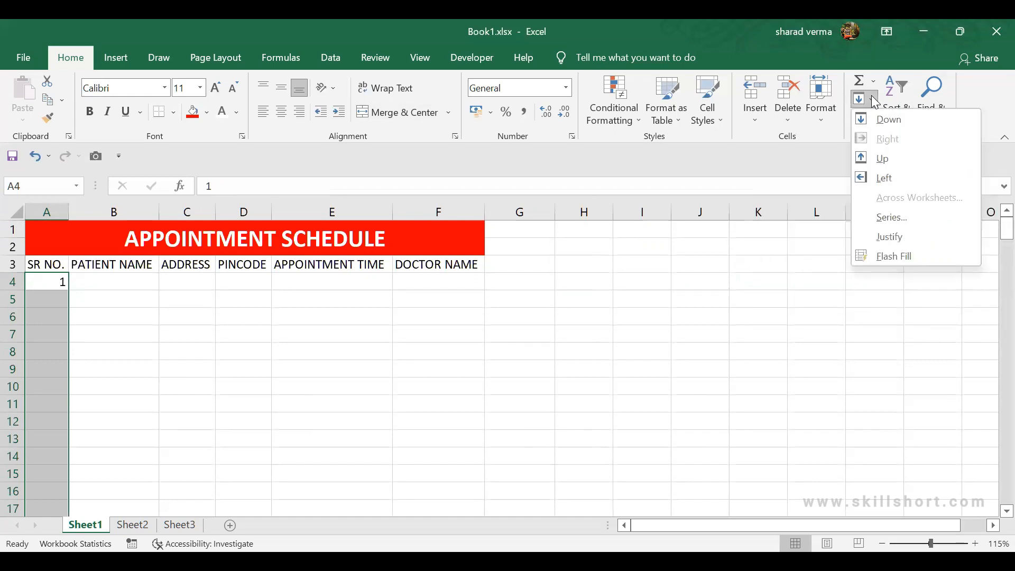
click(895, 217)
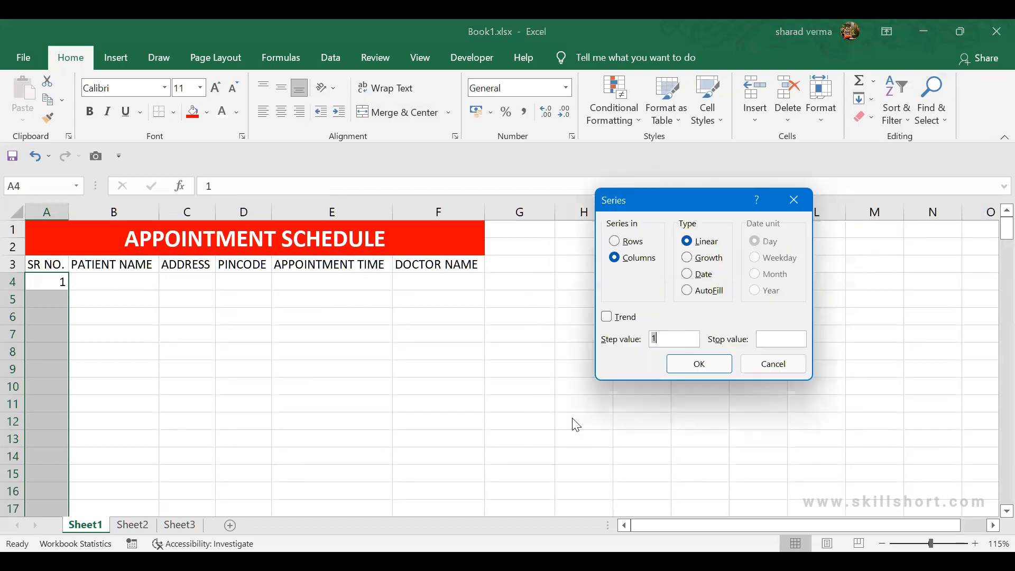
click(714, 367)
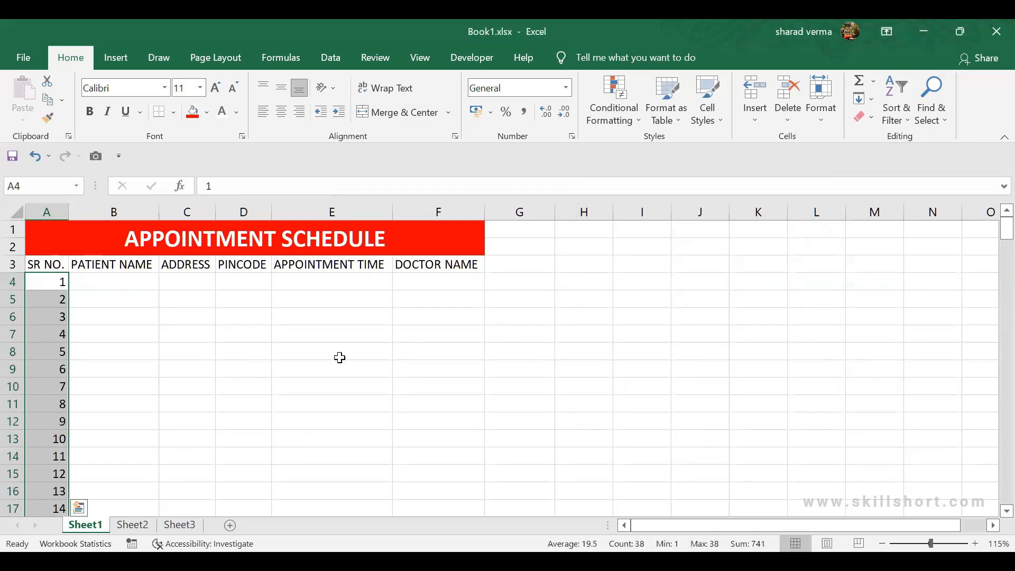
scroll(15, 354, down, 5)
scroll(12, 353, down, 3)
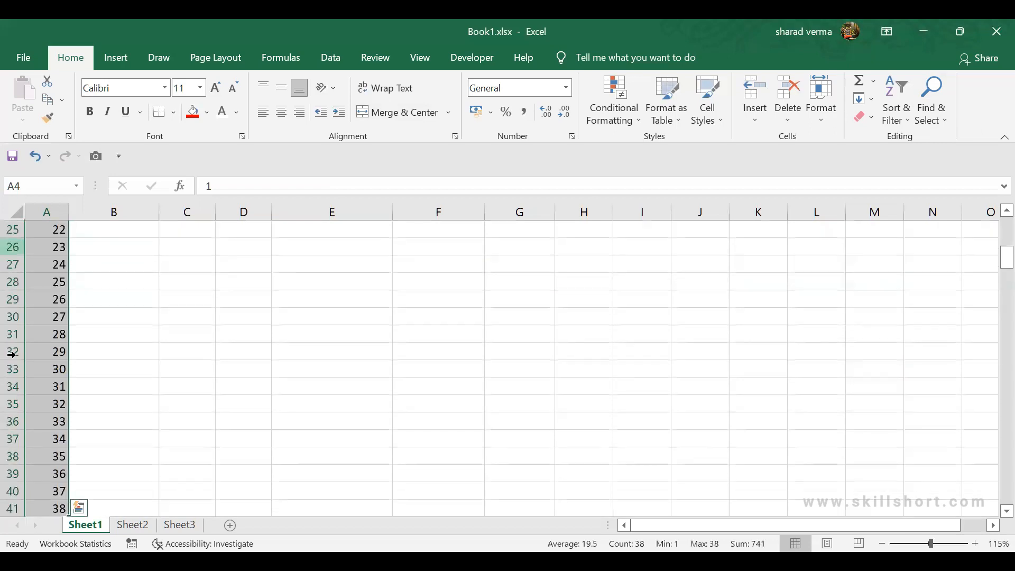
scroll(47, 426, down, 2)
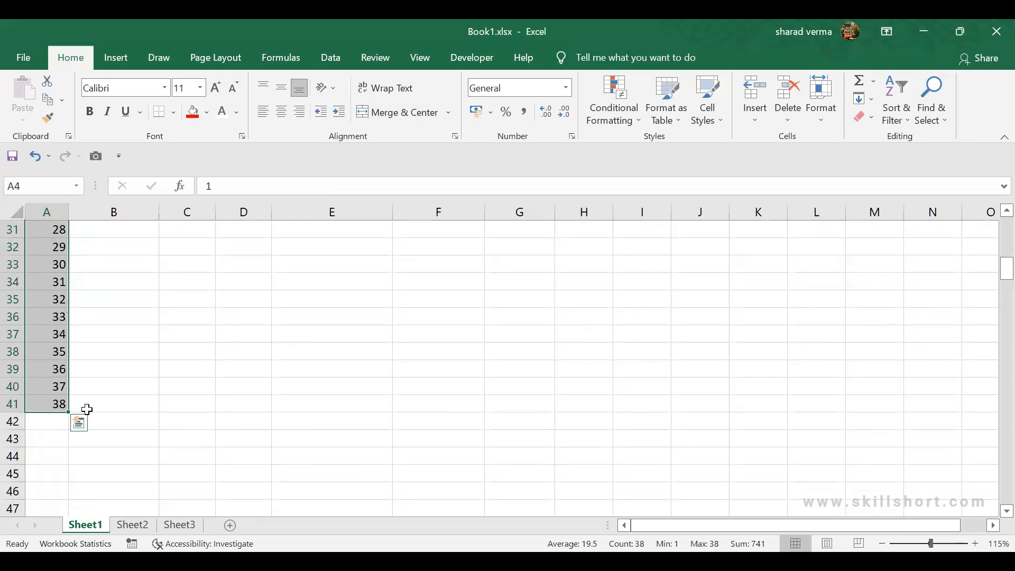
scroll(87, 409, up, 8)
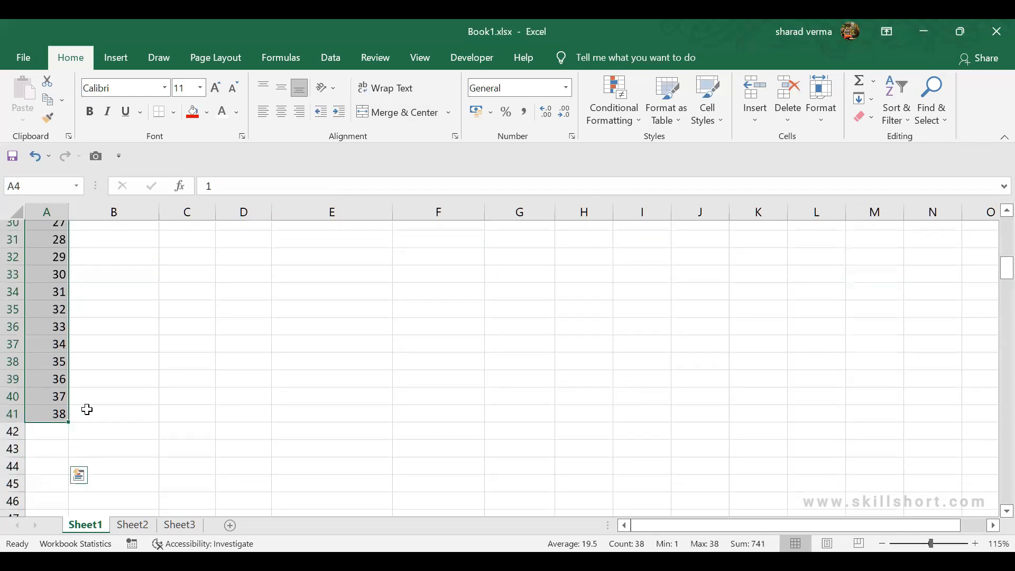
scroll(87, 410, up, 2)
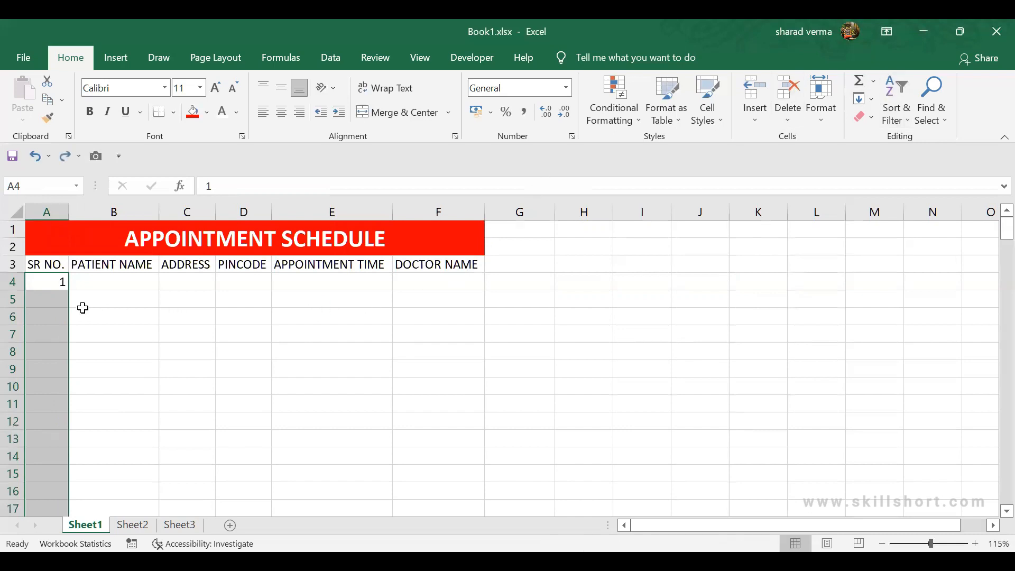
key(ctrl+z)
Enter the serial numbers 2 and 3 in cells A5 and A6
click(55, 300)
text(2)
key(Return)
text(3)
key(Up)
Select the serial numbers in A4:A6 and extend the series down to cell A39 with AutoFill
key(Up)
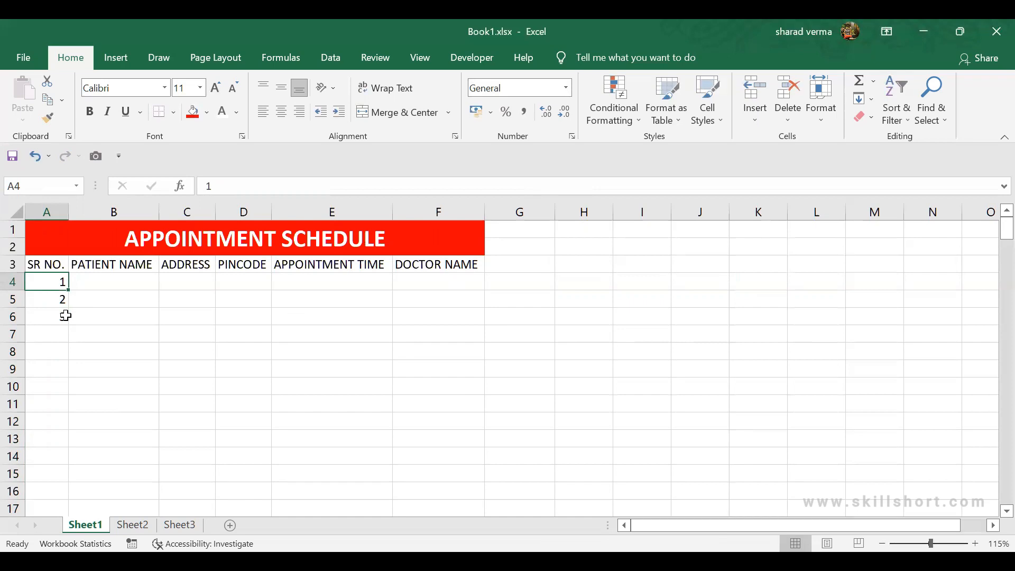
key(shift+Down)
key(shift+Down)
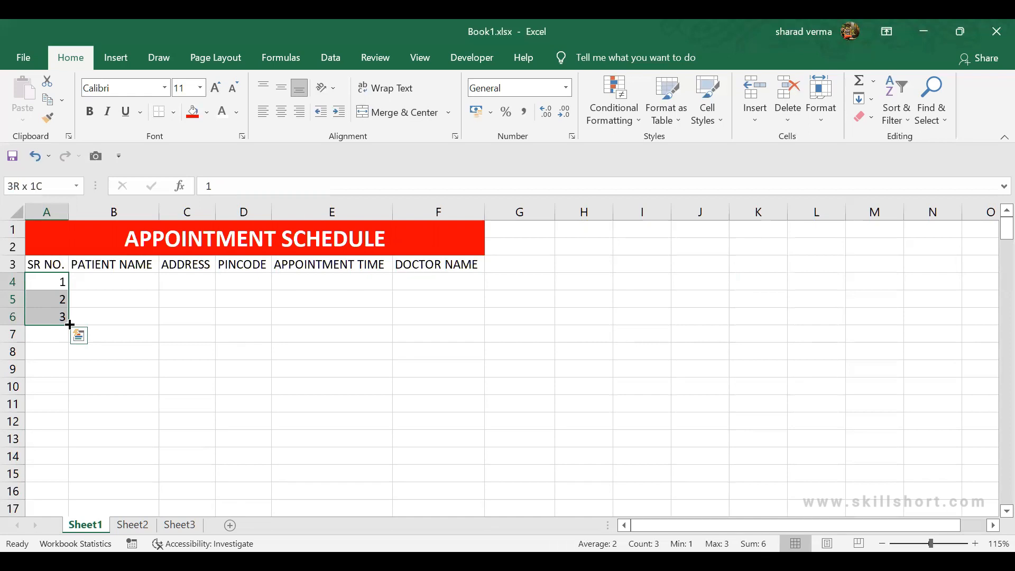
drag(70, 324, 64, 461)
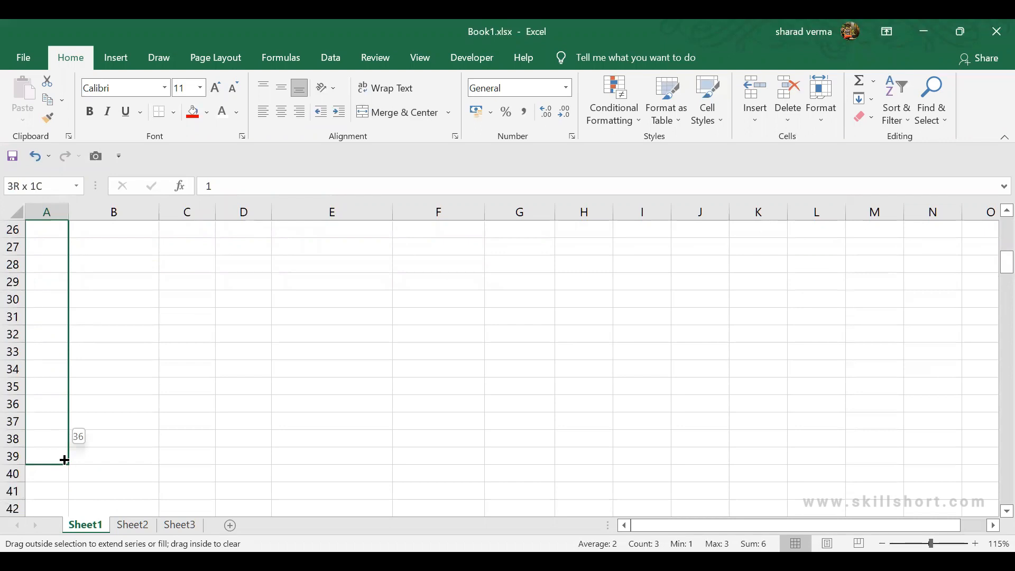
drag(65, 461, 64, 461)
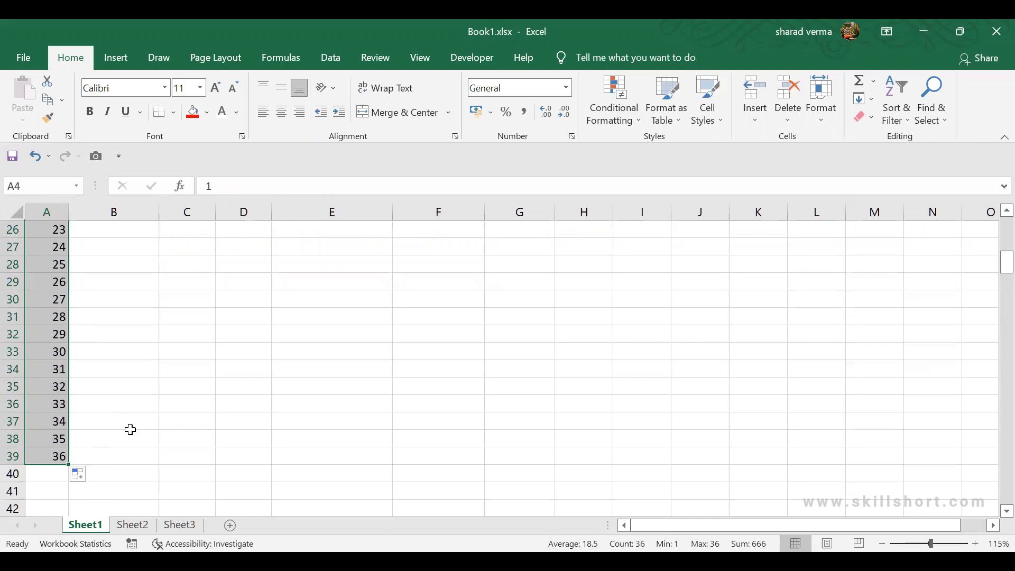
scroll(131, 428, up, 8)
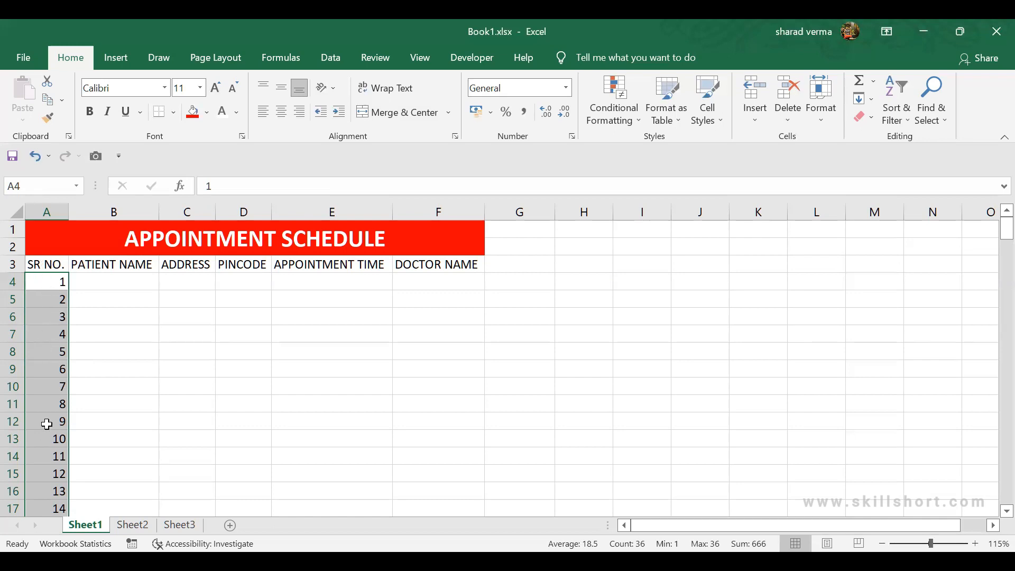
Center the serial numbers in A4:A39 horizontally, trying left alignment as well
click(282, 113)
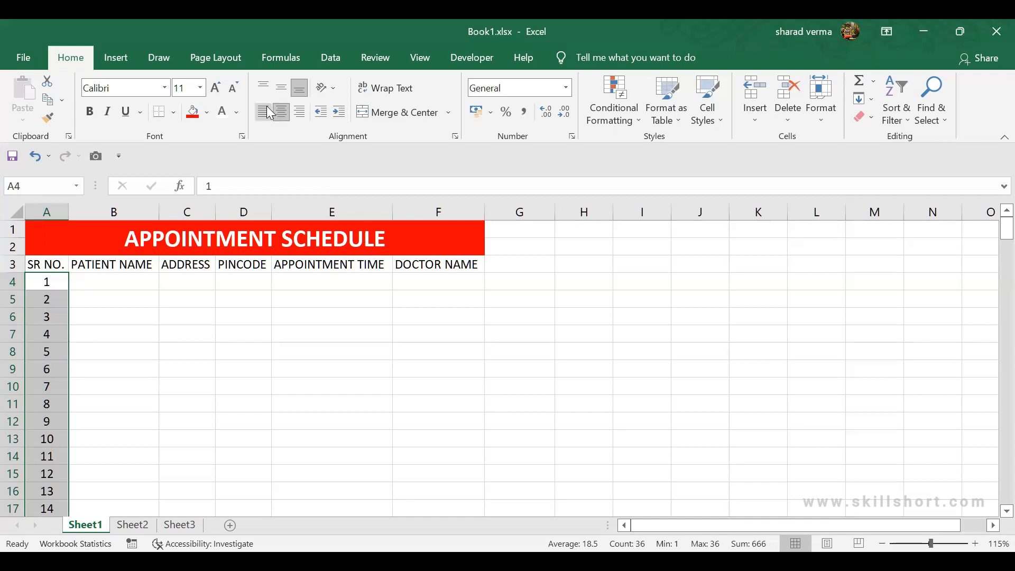
click(267, 110)
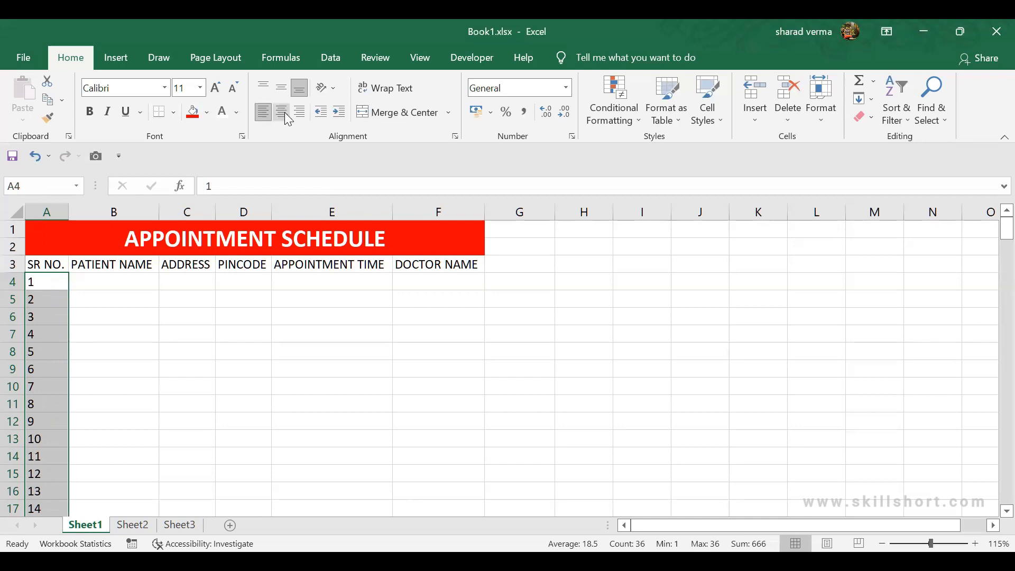
click(284, 112)
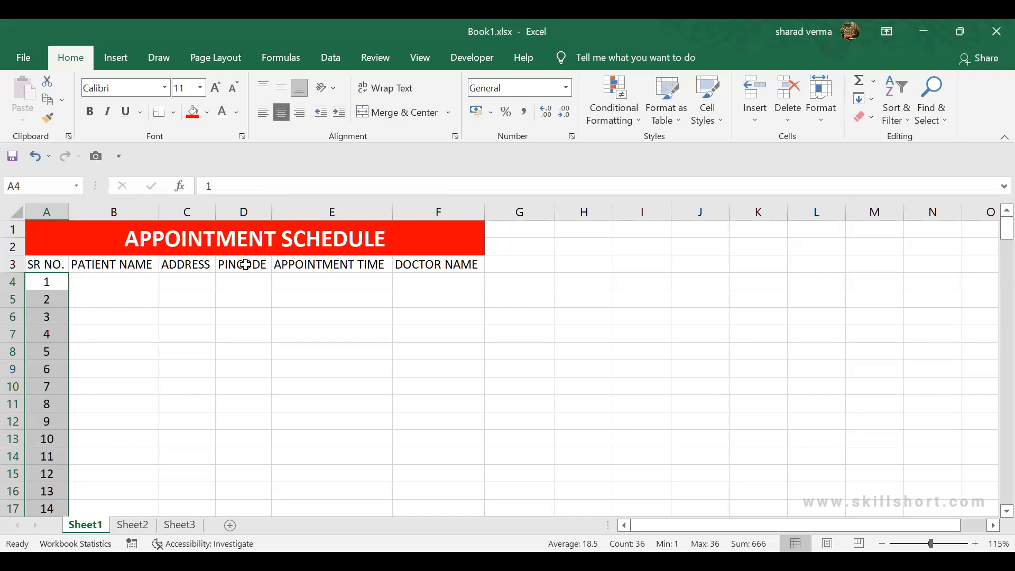
click(206, 375)
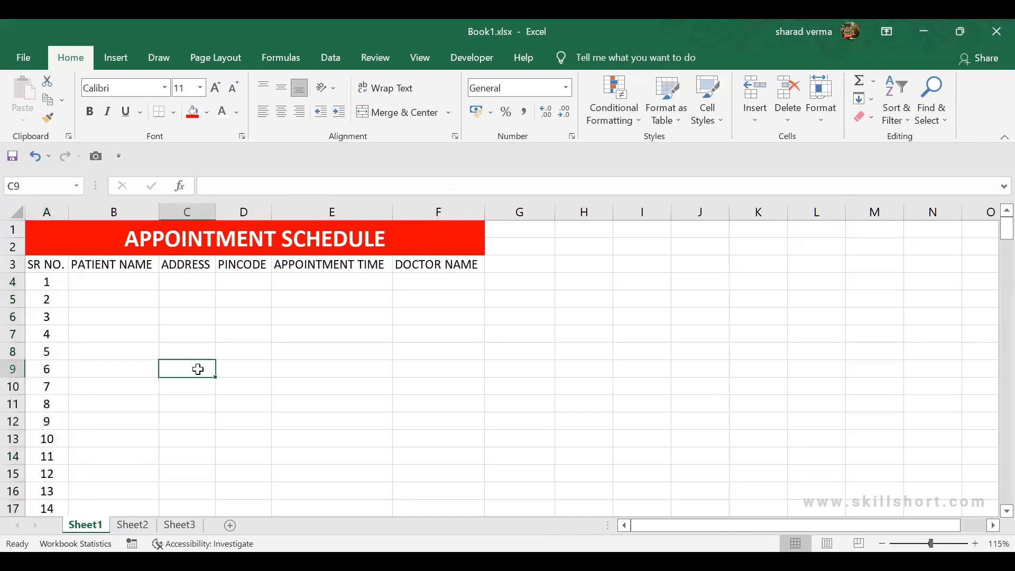
Format the column headers in A3:F3 as bold with a gold font color
drag(42, 264, 438, 260)
click(236, 112)
click(236, 113)
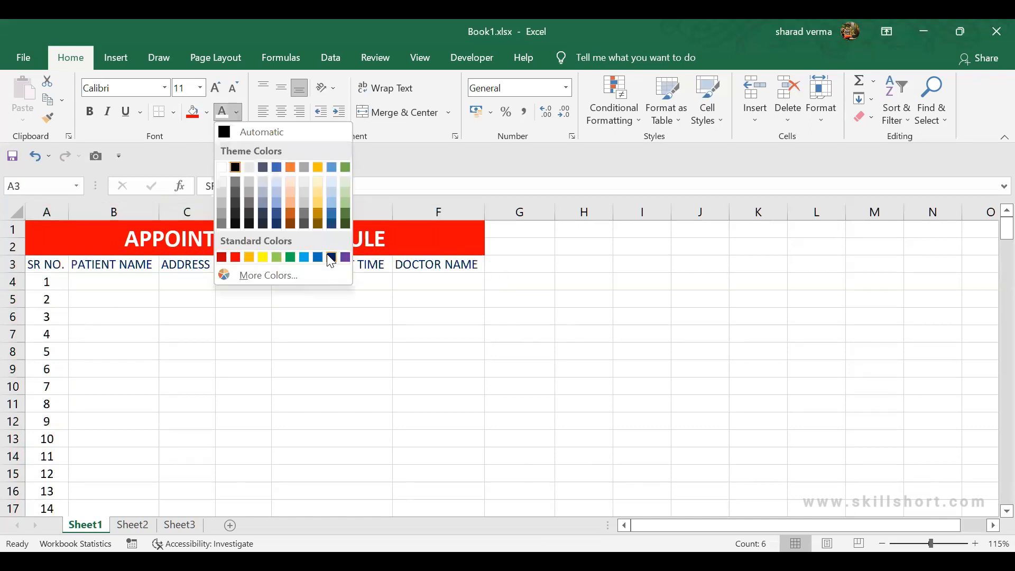
click(319, 168)
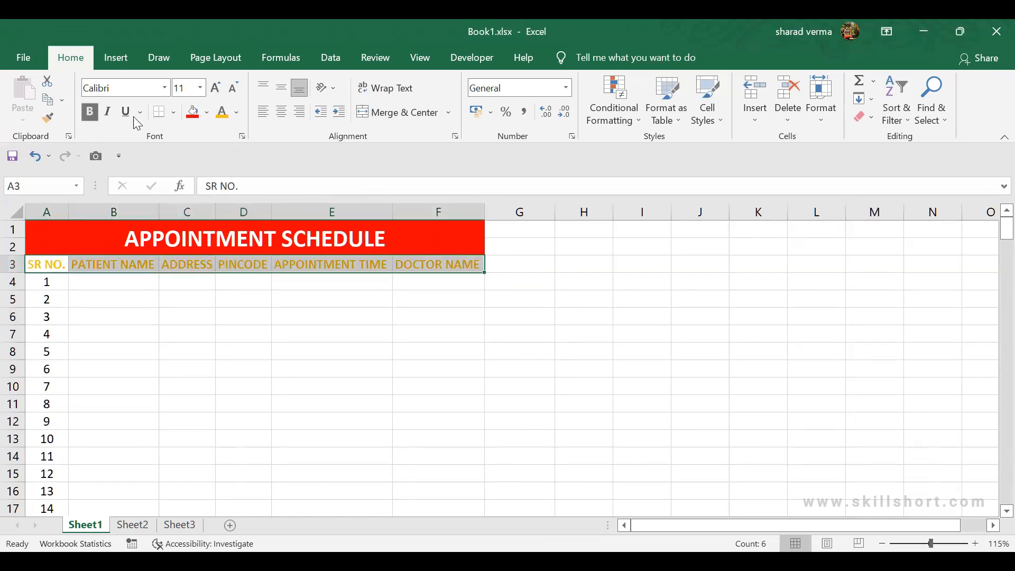
Fill the header cells A3:F3 with White, Background 1, Darker 15%
click(207, 114)
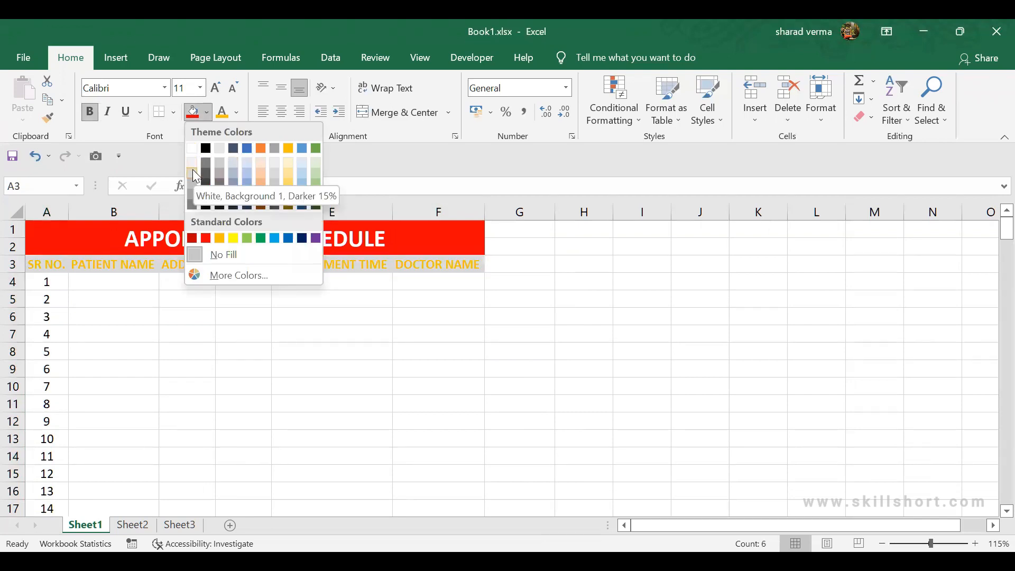
click(193, 172)
click(261, 302)
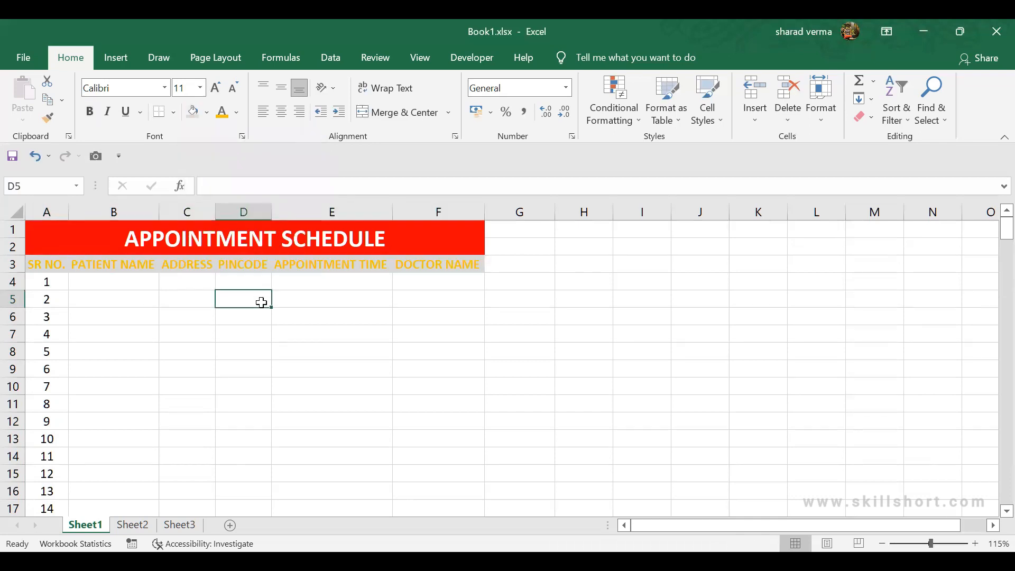
Apply thick outside borders to the merged APPOINTMENT SCHEDULE title cell
scroll(261, 303, up, 2)
drag(740, 526, 708, 526)
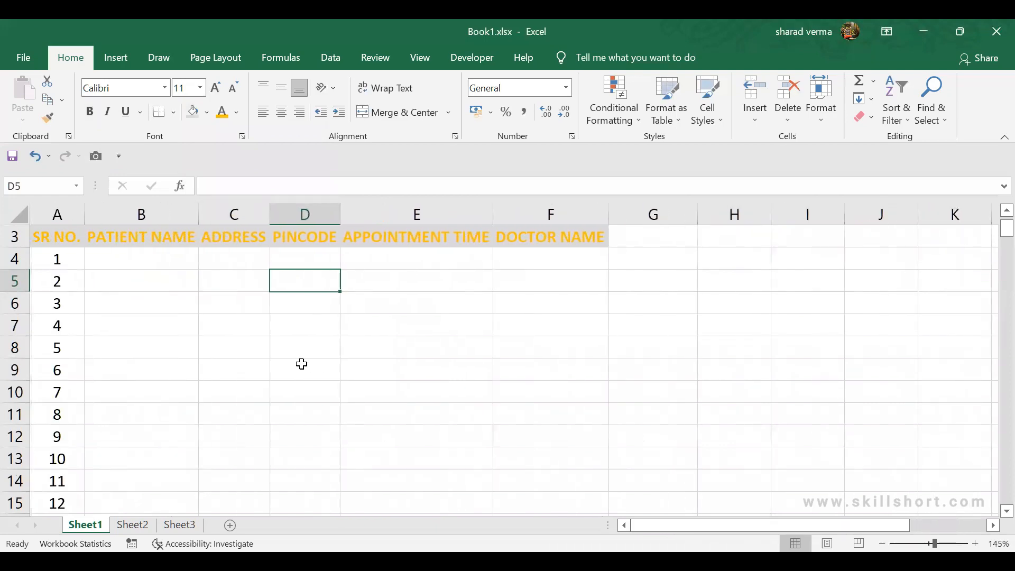
scroll(301, 364, up, 1)
click(53, 242)
click(656, 322)
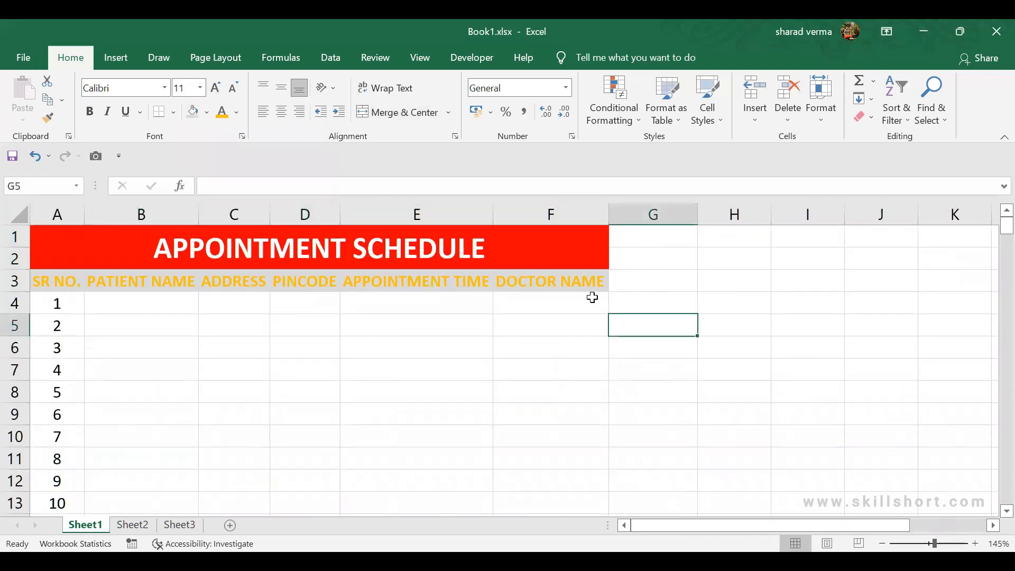
click(145, 251)
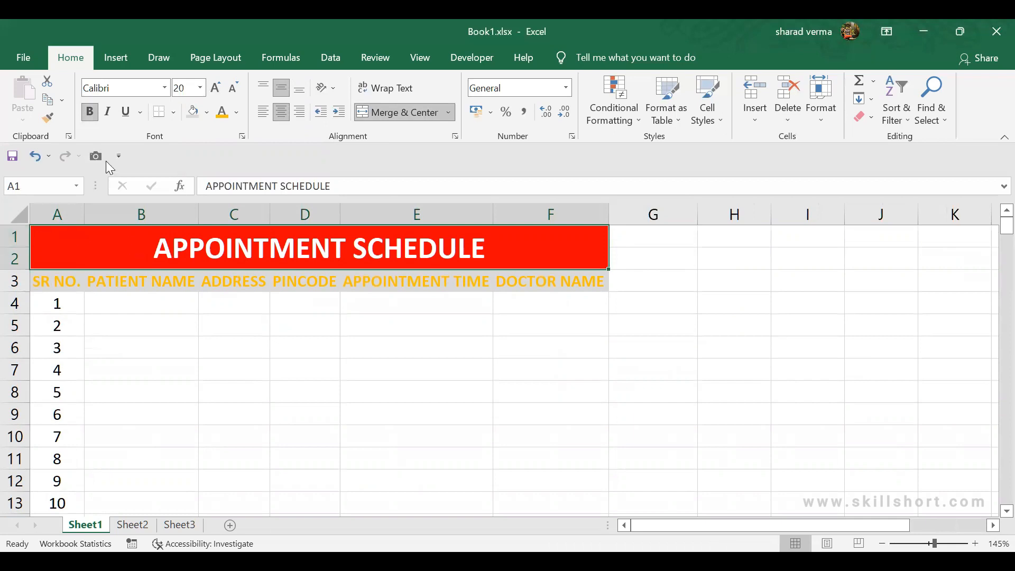
click(176, 112)
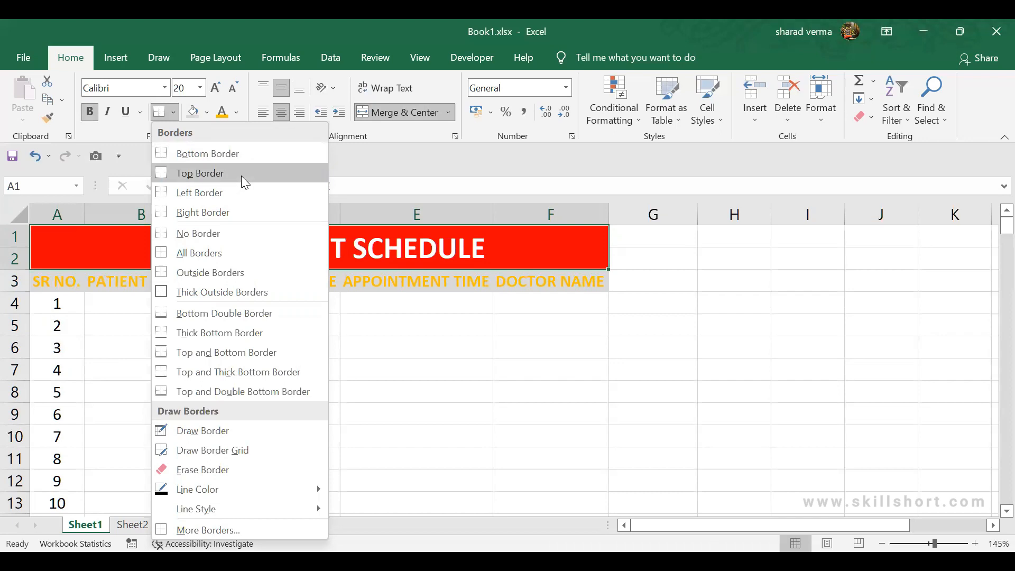
click(258, 292)
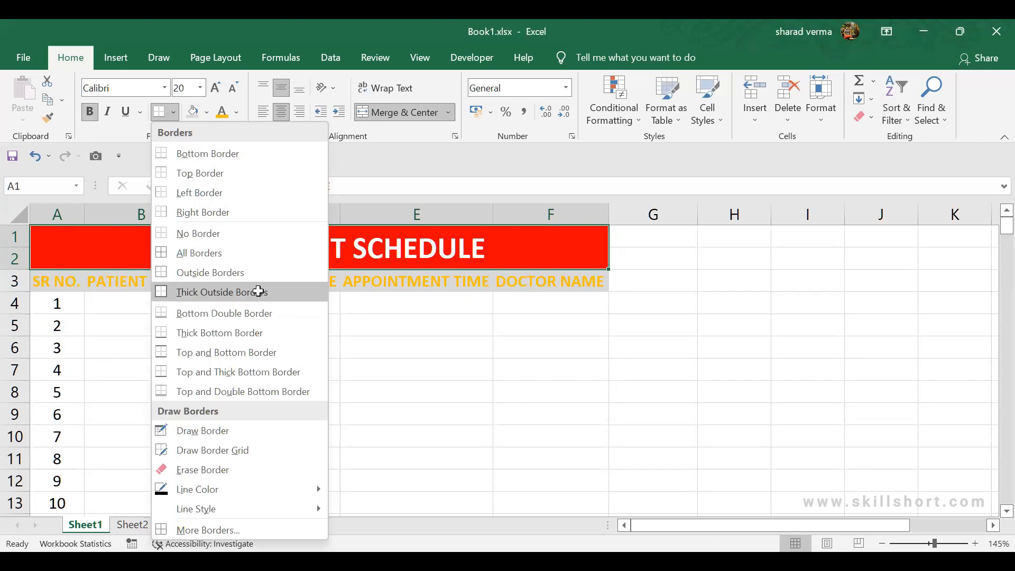
click(280, 354)
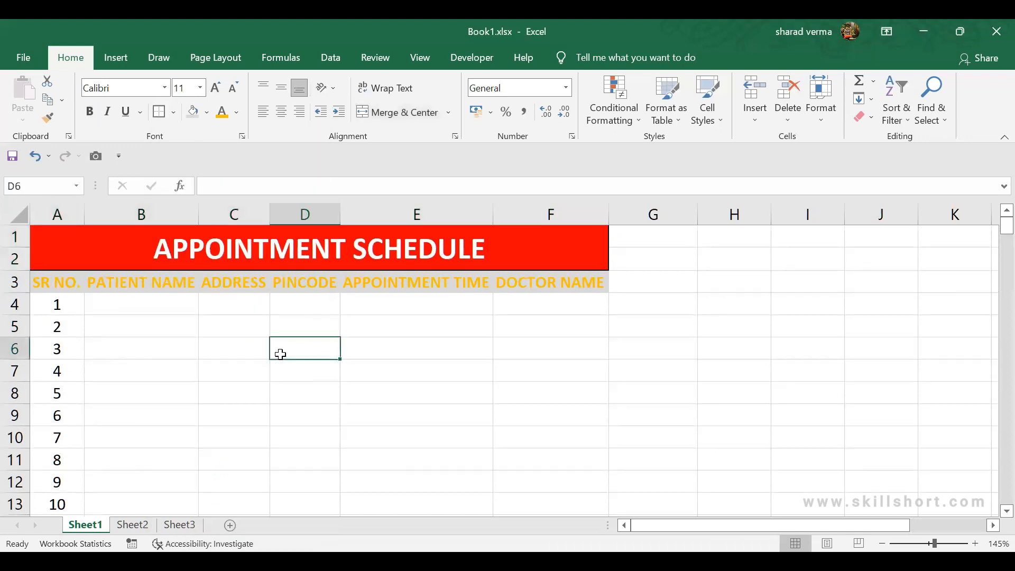
Apply all borders to the column header cells A3:F3
scroll(136, 318, up, 1)
scroll(136, 319, up, 1)
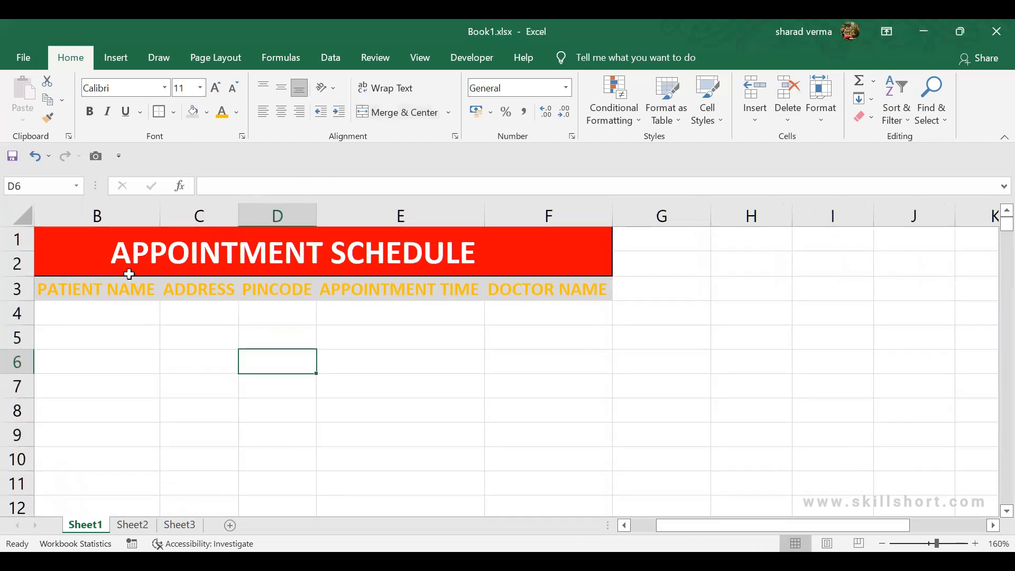
drag(673, 526, 648, 526)
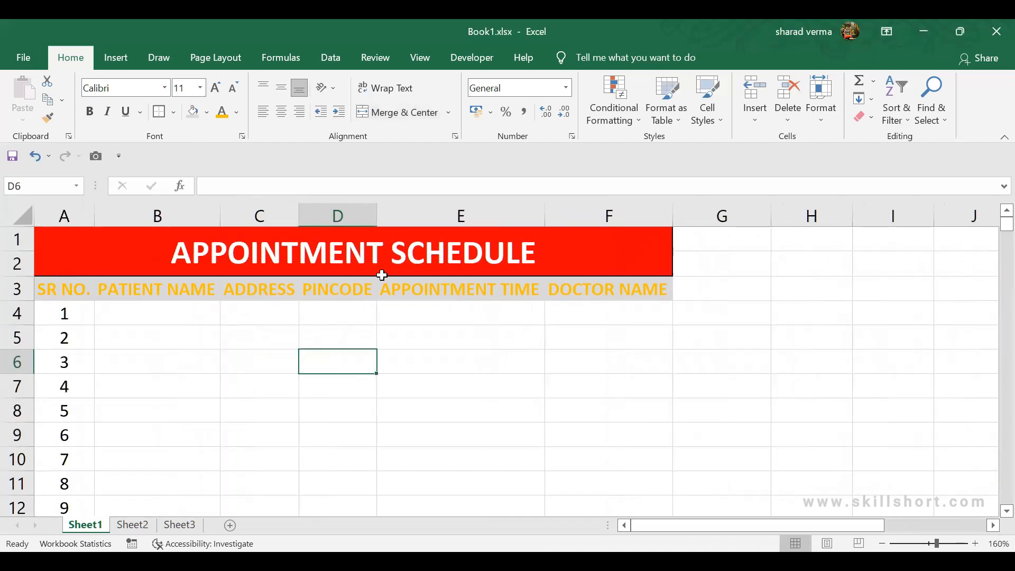
drag(46, 292, 633, 291)
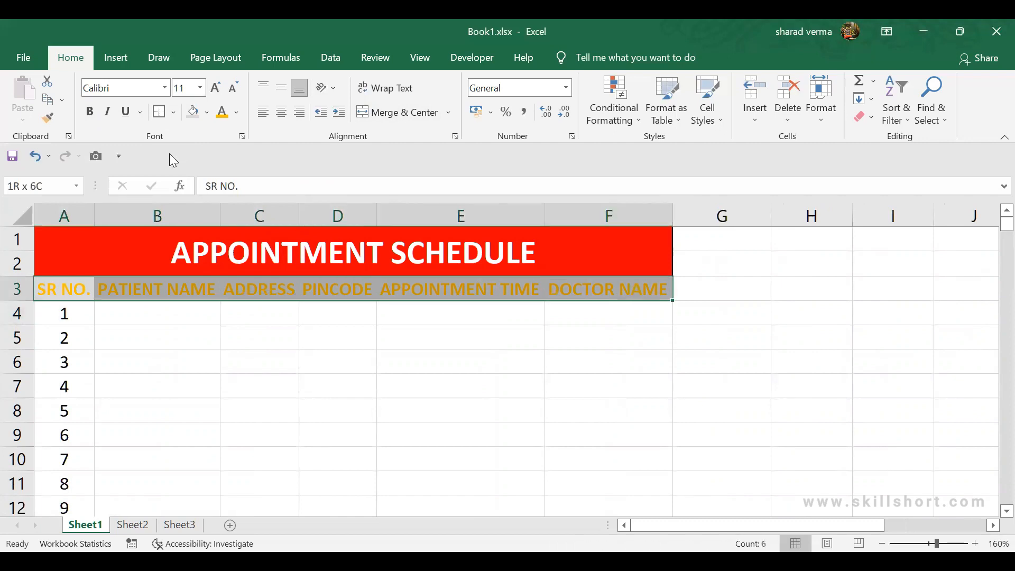
click(181, 112)
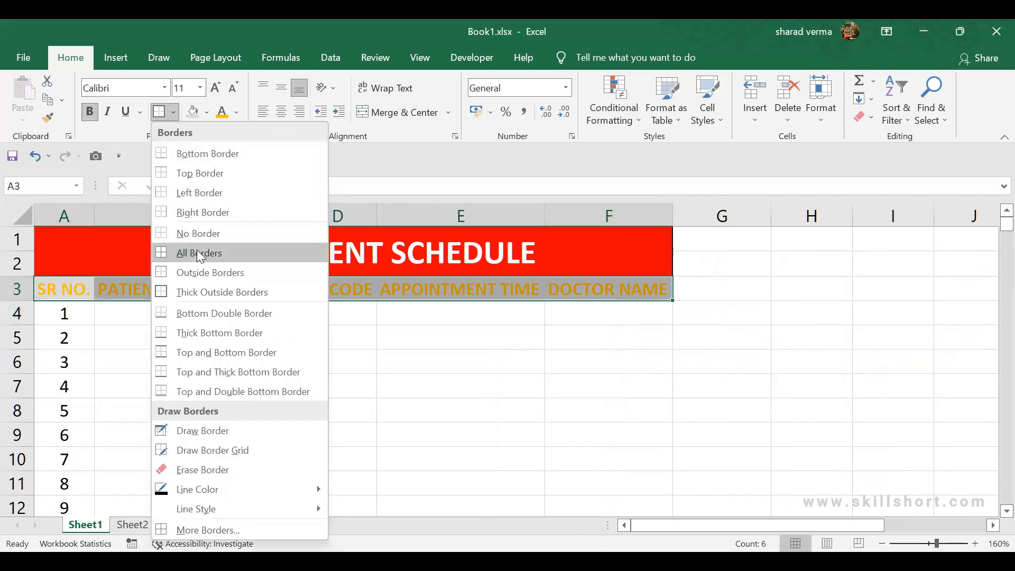
click(196, 253)
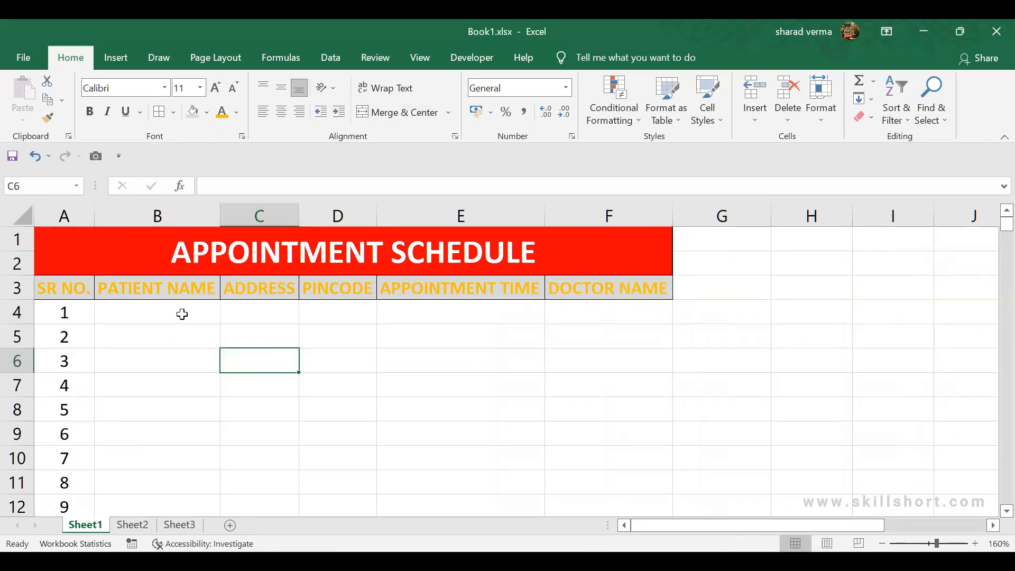
click(160, 314)
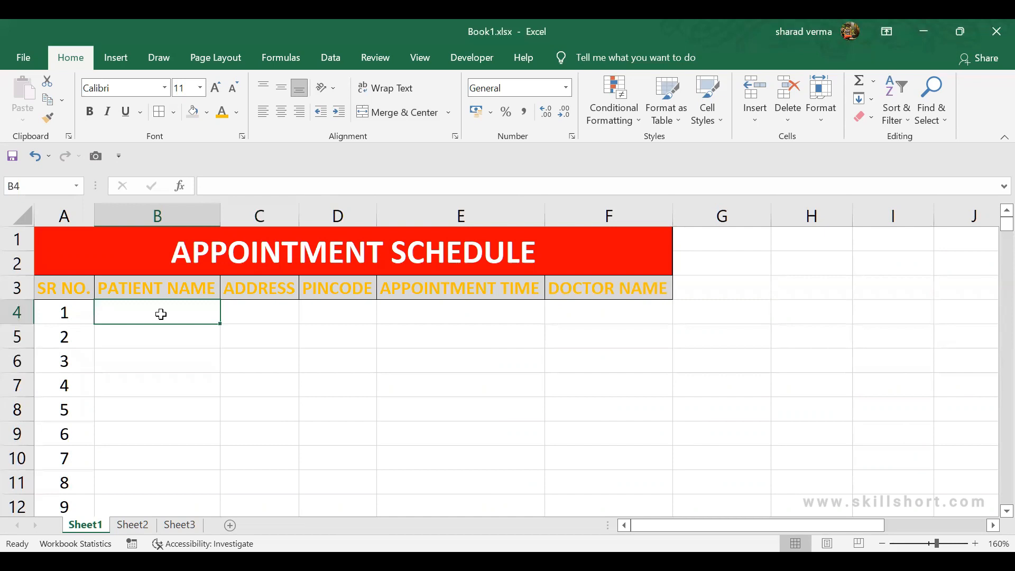
click(246, 290)
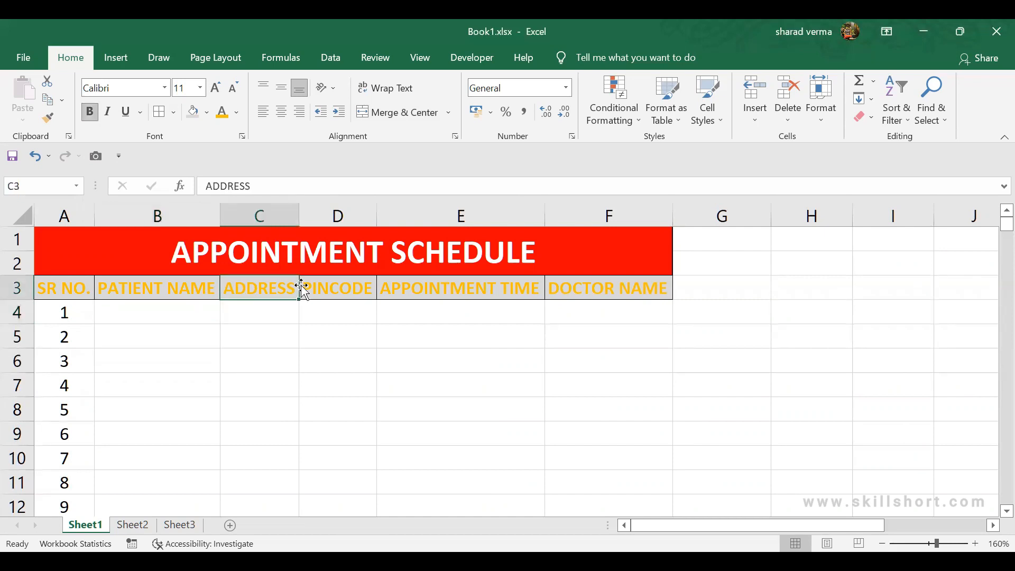
click(306, 287)
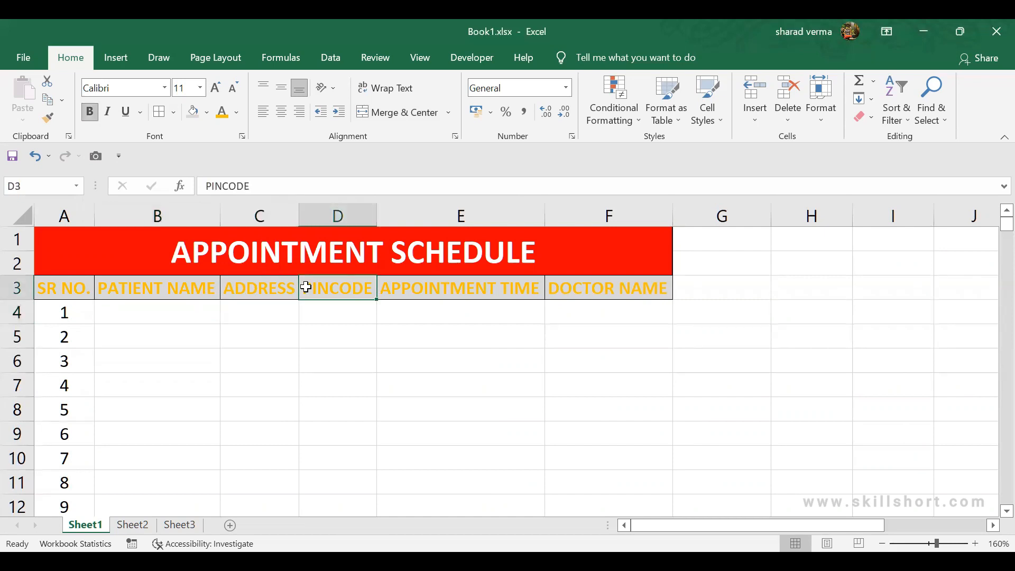
click(415, 295)
click(583, 295)
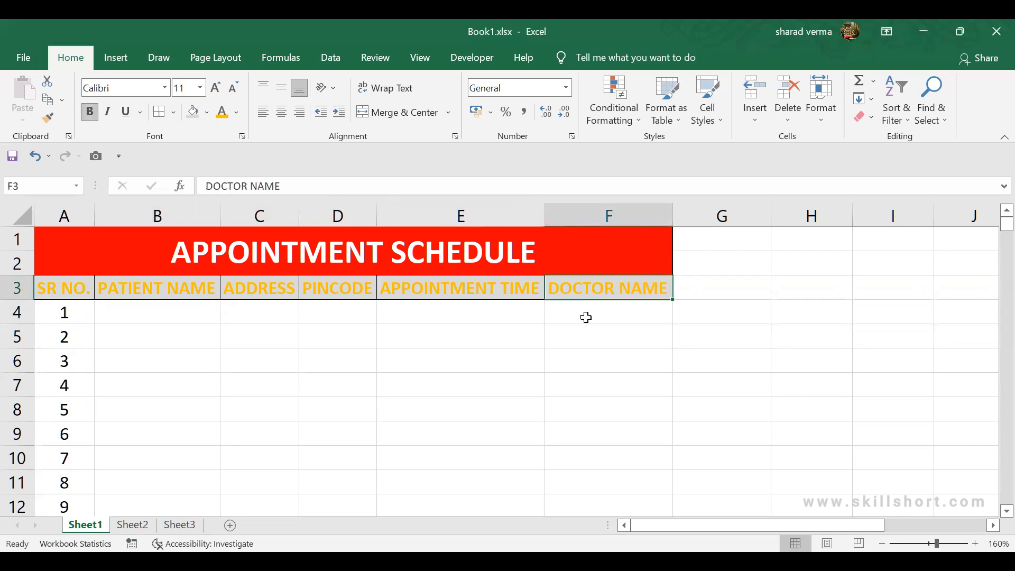
Enter the header DOCTOR'S NAME in H3 and autofit the width of column H to it
drag(751, 524, 855, 525)
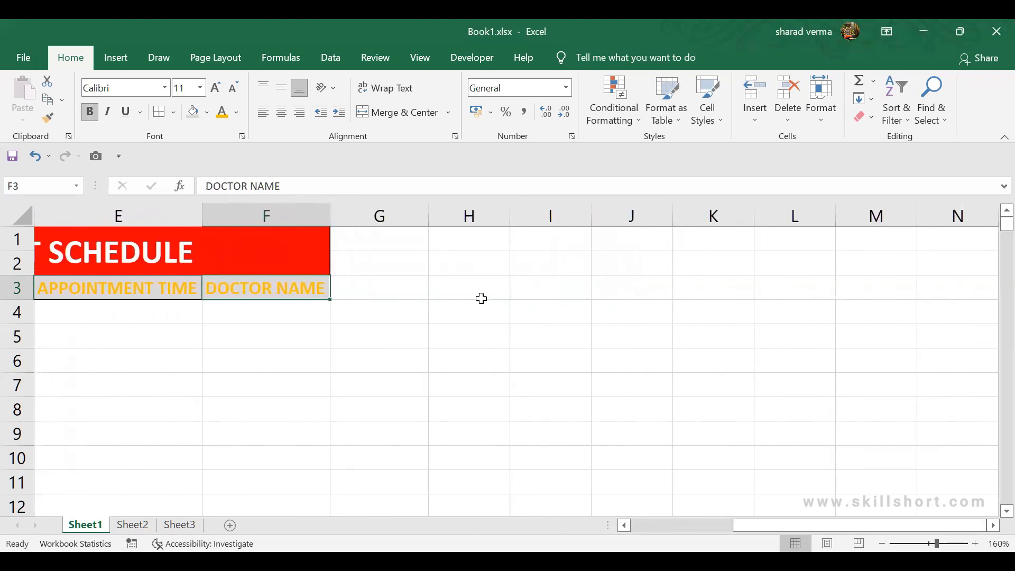
click(452, 287)
text(DOCTOR'S NAME)
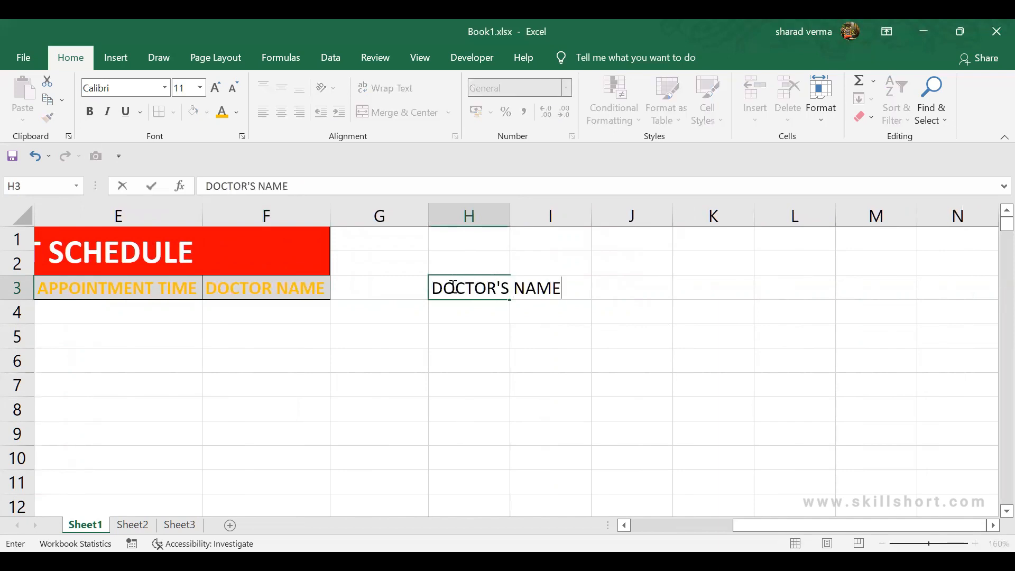
key(Return)
click(452, 287)
key(alt+h)
key(o)
key(i)
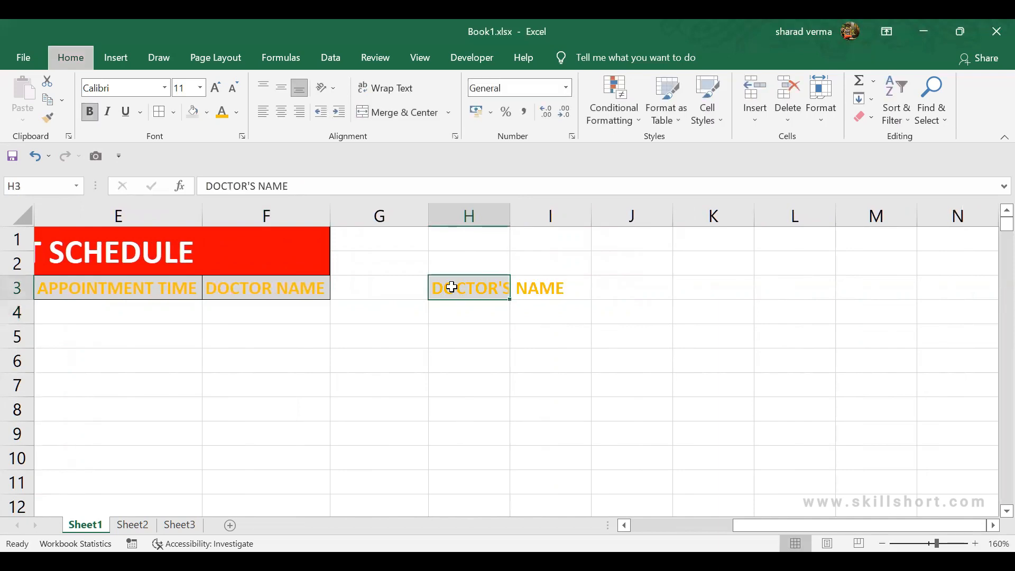
key(Down)
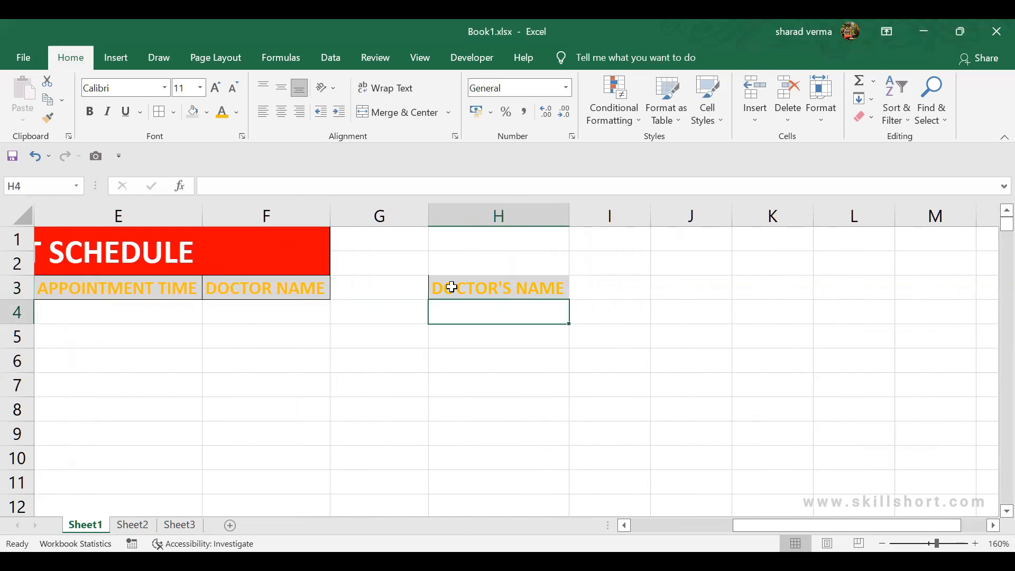
Apply borders around the DOCTOR'S NAME header cell H3
click(453, 287)
key(alt)
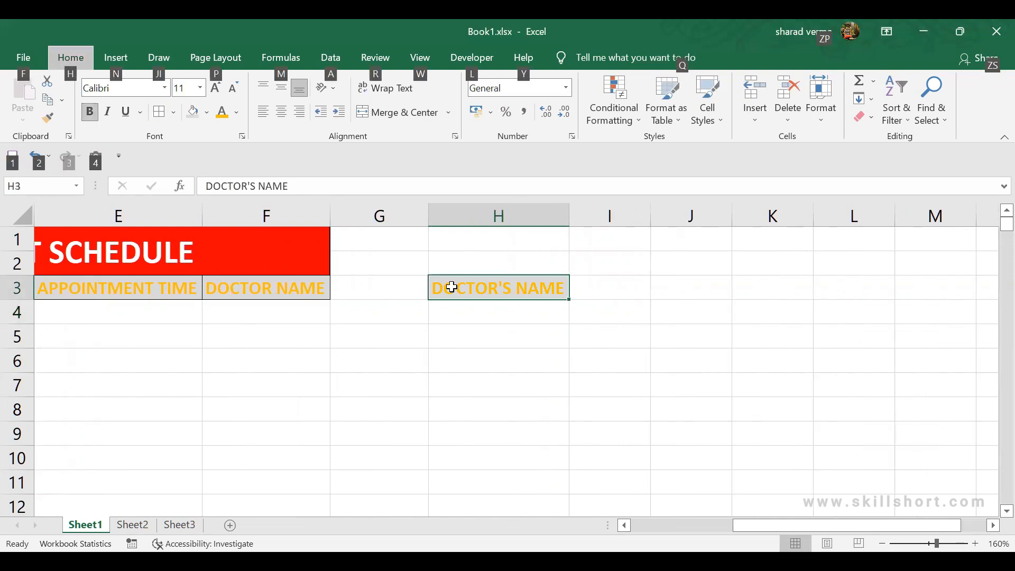
key(Escape)
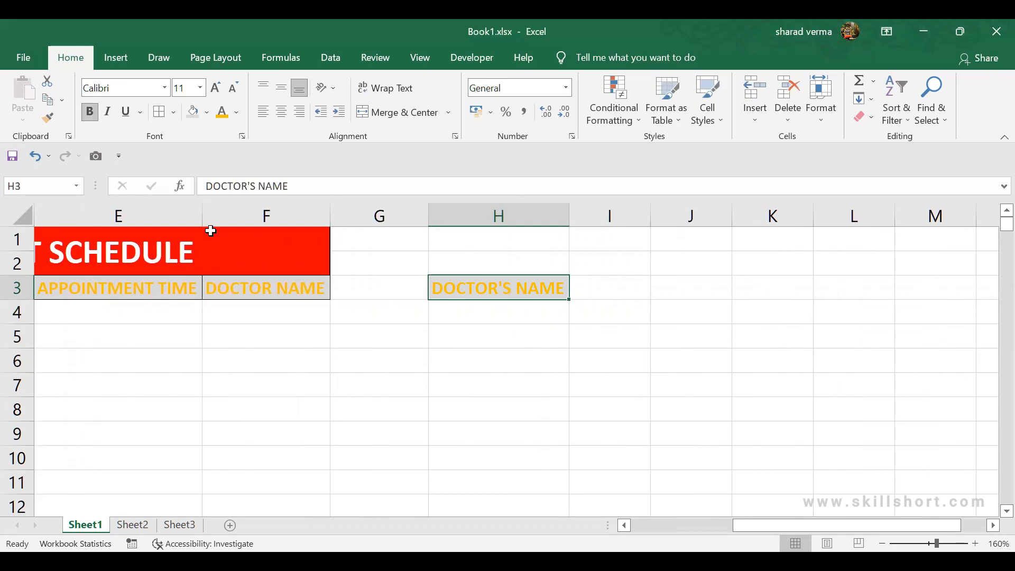
List the doctors as A, B, C, D, E, F and G in cells H4:H10
click(486, 318)
text(A)
key(Return)
text(B)
key(Return)
text(C)
key(Return)
text(D)
key(Return)
text(E)
key(Return)
text(F G)
key(Return)
key(Up)
key(Up)
key(Up)
key(Up)
key(Up)
key(Up)
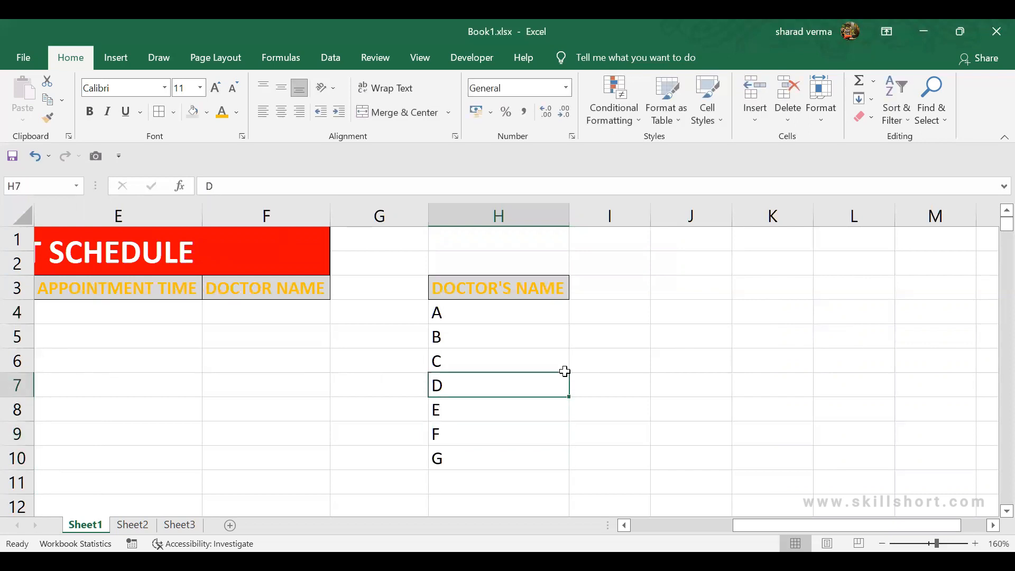
key(Down)
key(Down)
key(Down)
key(Down)
key(Down)
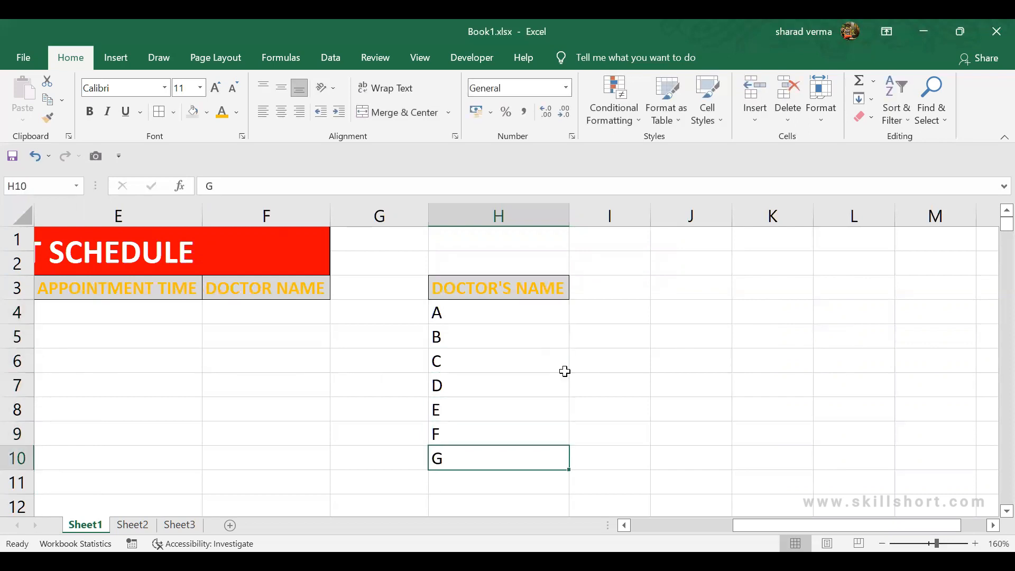
Enter the first patient's name in B4 under PATIENT NAME
key(Left)
key(Left)
key(Left)
key(Left)
key(Left)
key(Left)
key(Left)
key(Right)
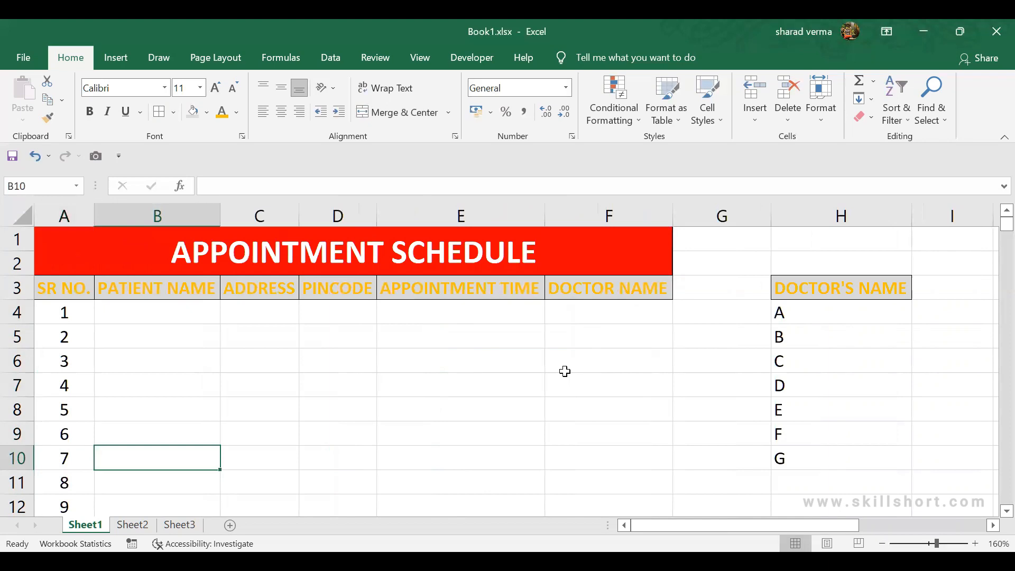
key(Up)
key(Up)
key(Up)
key(Up)
key(Up)
key(Up)
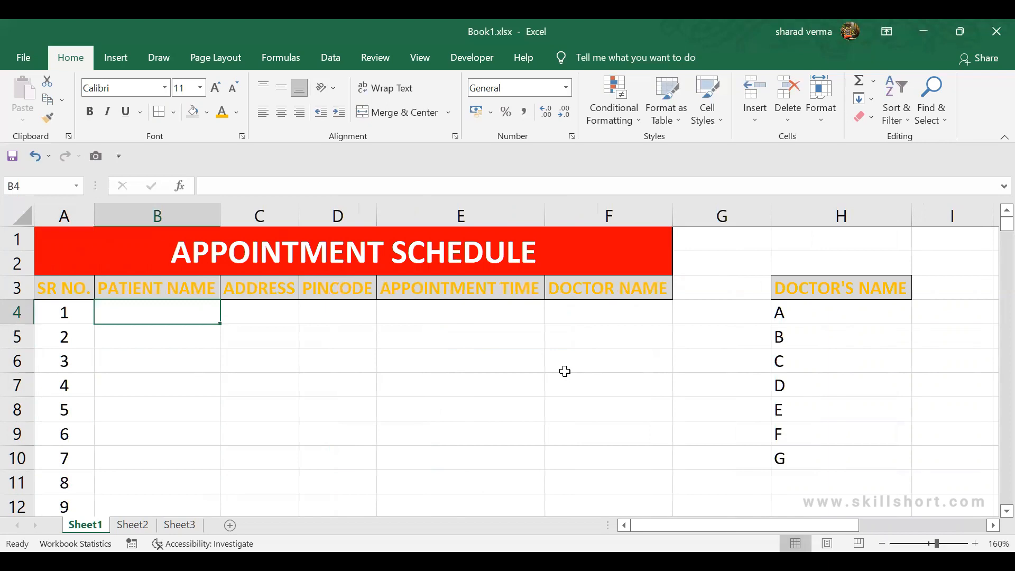
text(SOHAN)
key(Tab)
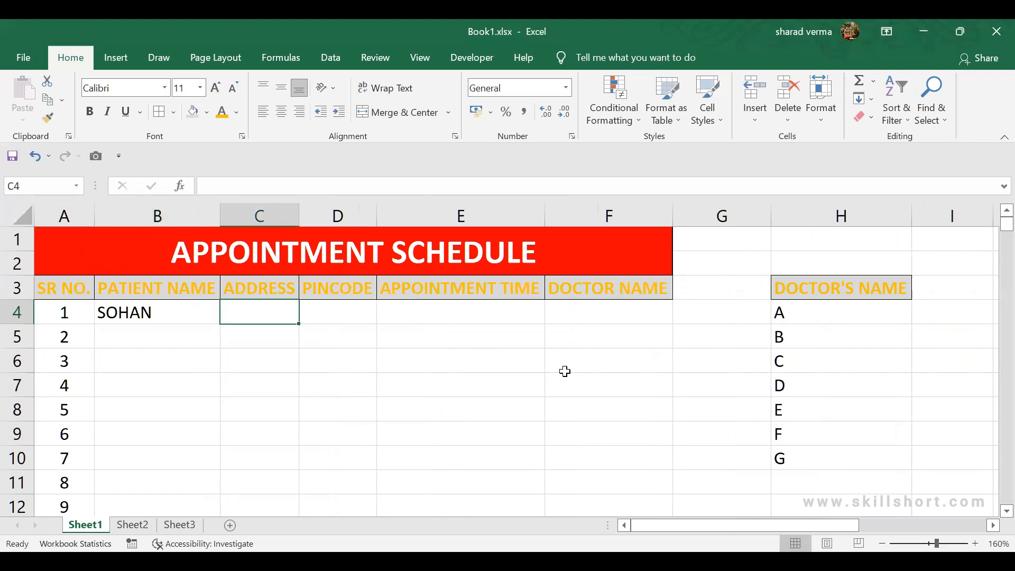
Fill in the first patient's address in C4 and the pincode in D4
text(XYZ NAGAR)
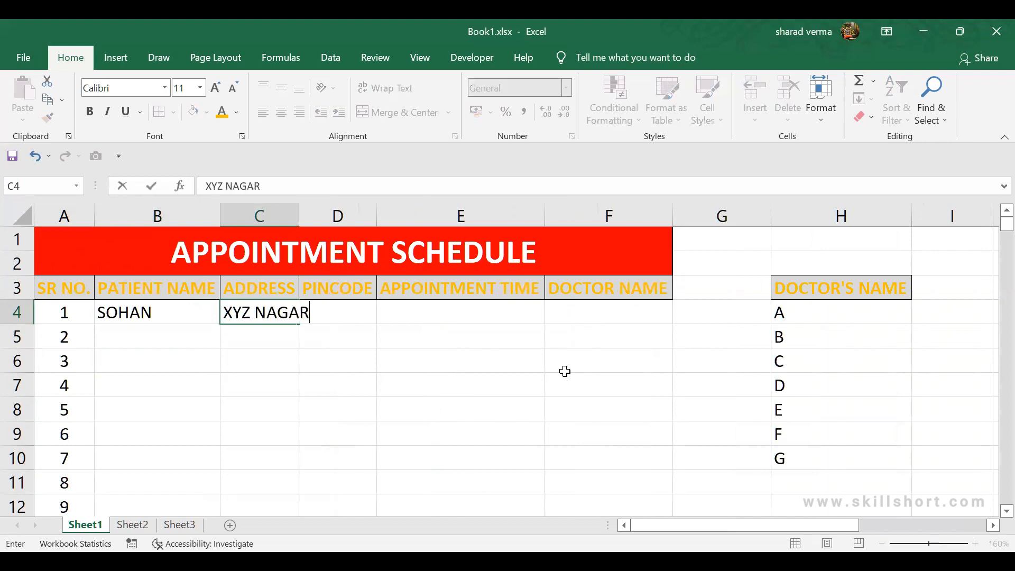
key(Tab)
text(70)
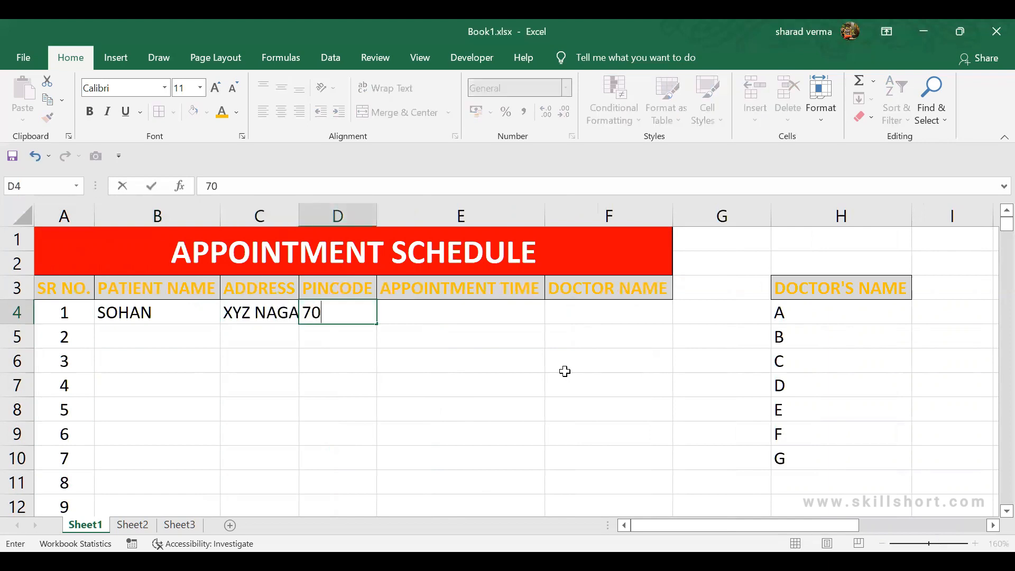
text(0054)
key(Tab)
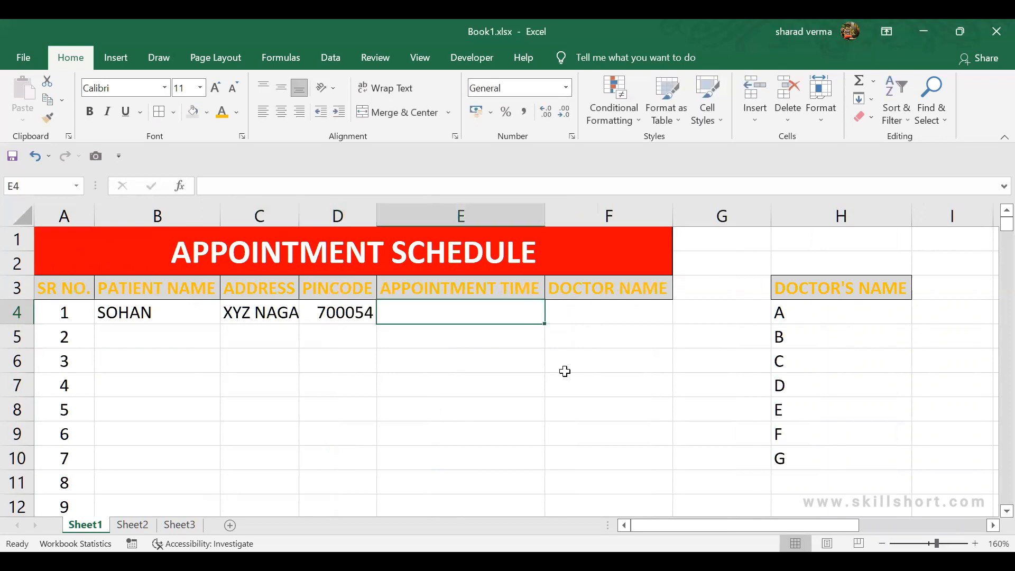
Enter 10:00:00 as the first patient's appointment time in E4
text(10)
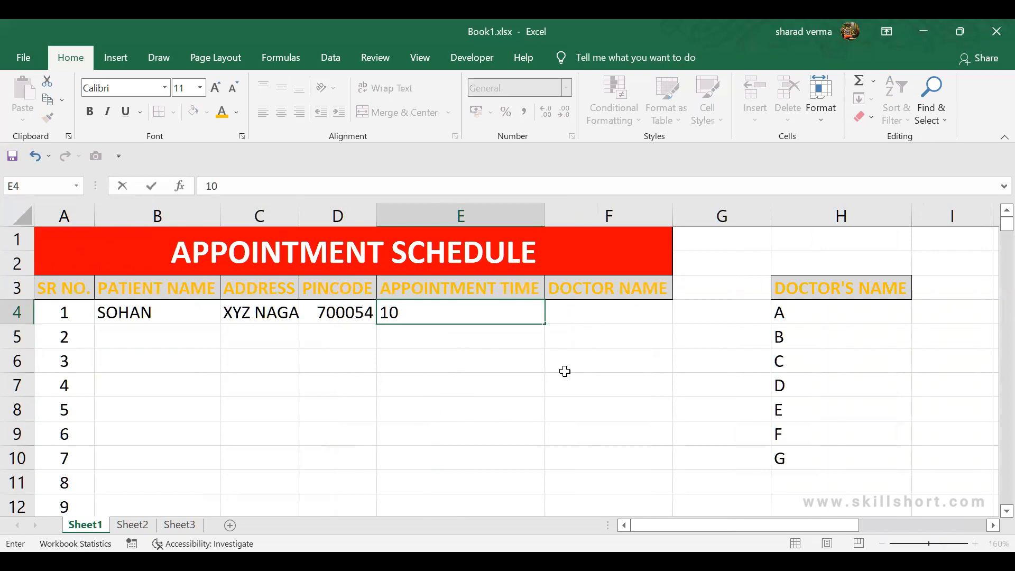
text(:00:0)
text(0)
key(Tab)
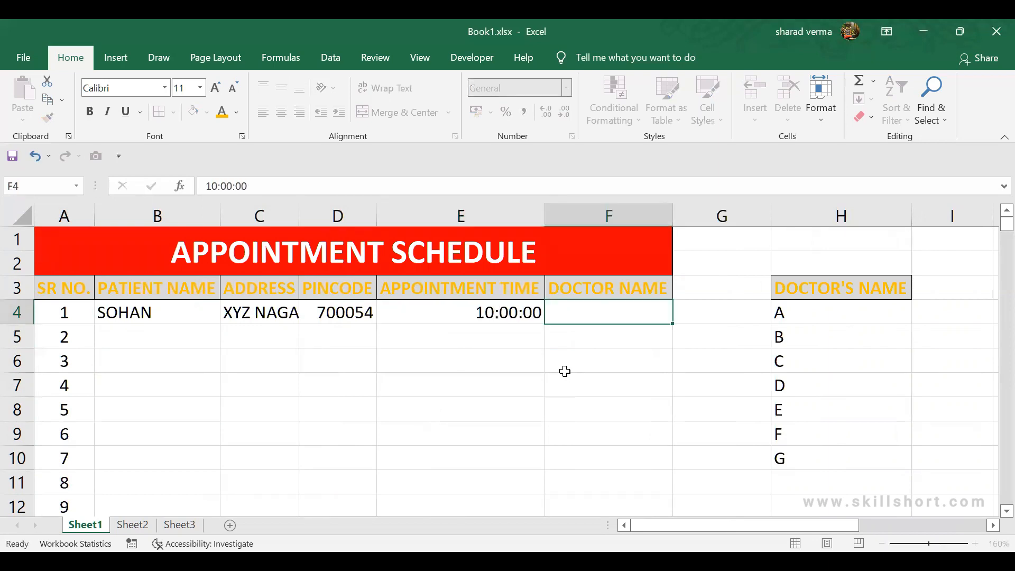
key(Left)
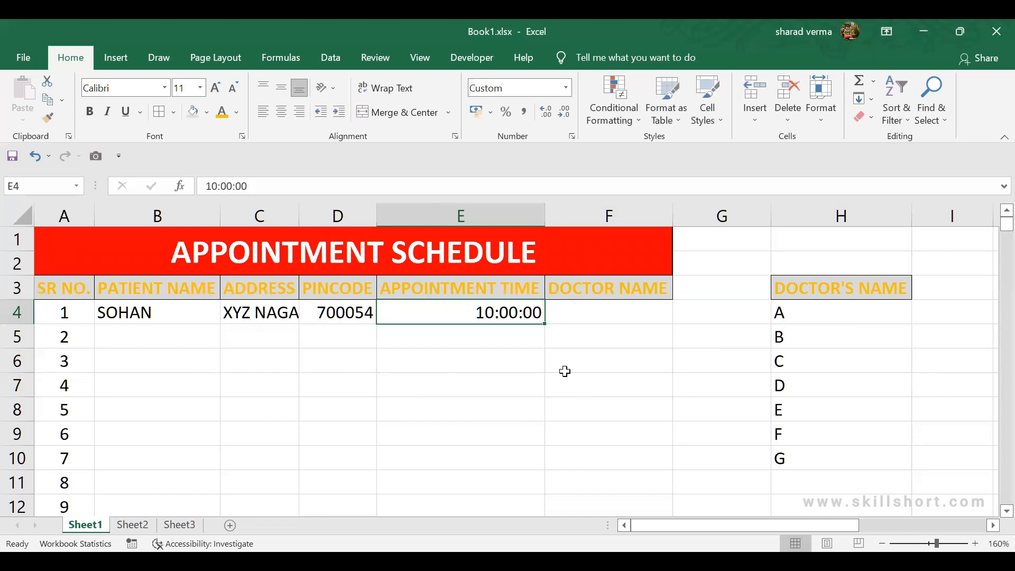
key(Right)
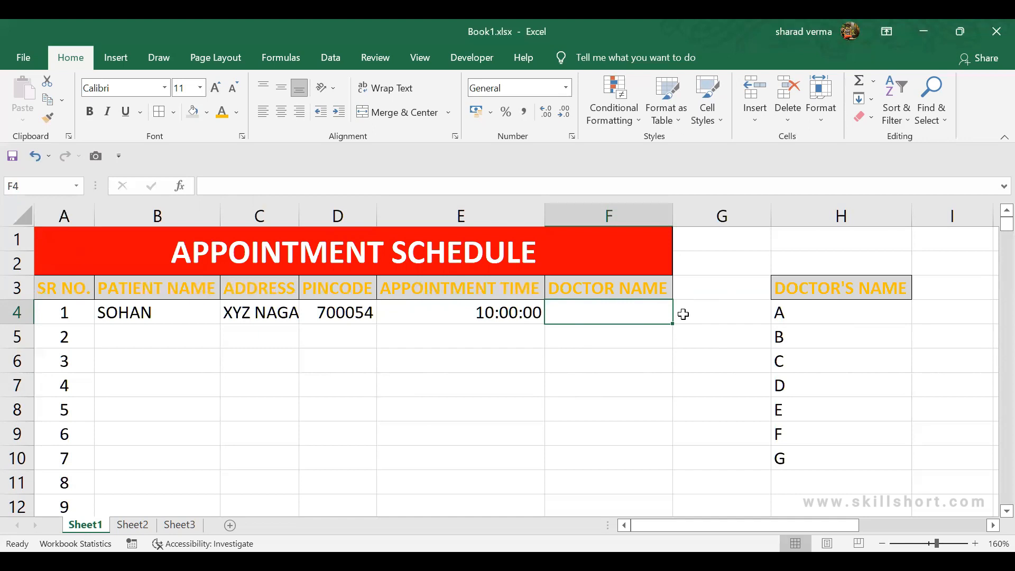
Set up data validation on the DOCTOR NAME cell F4 that allows a List
drag(811, 316, 821, 459)
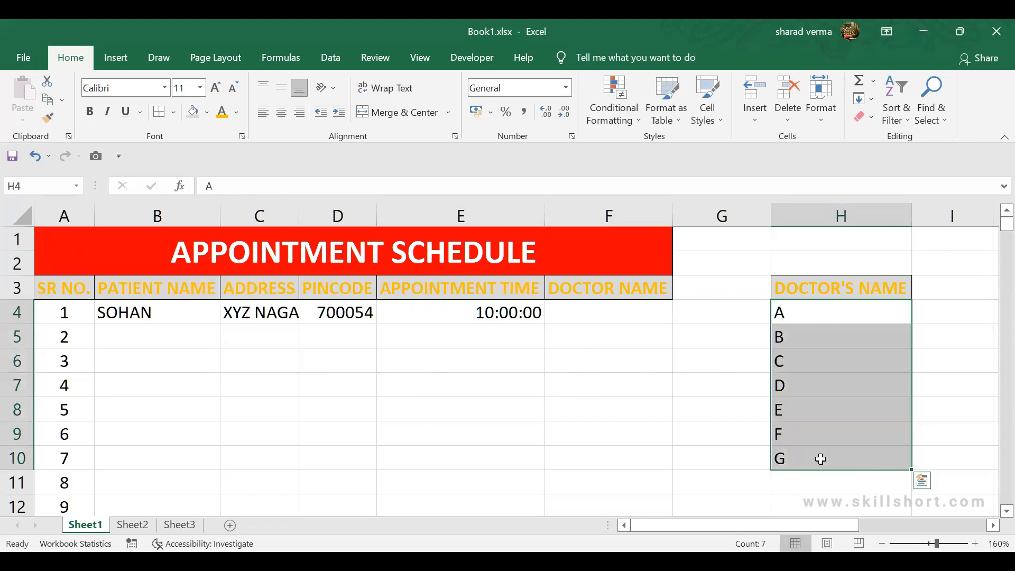
click(583, 311)
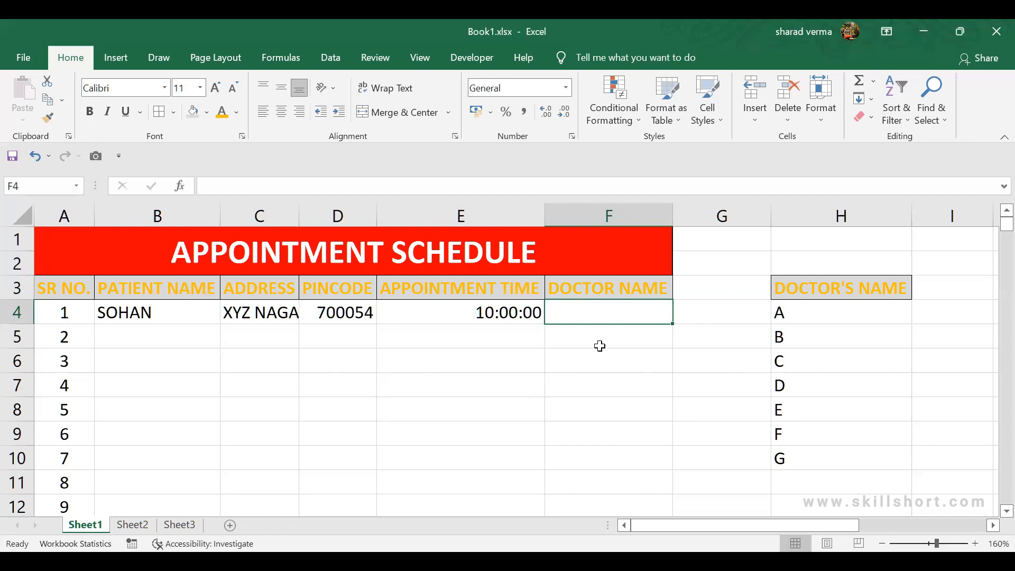
click(327, 59)
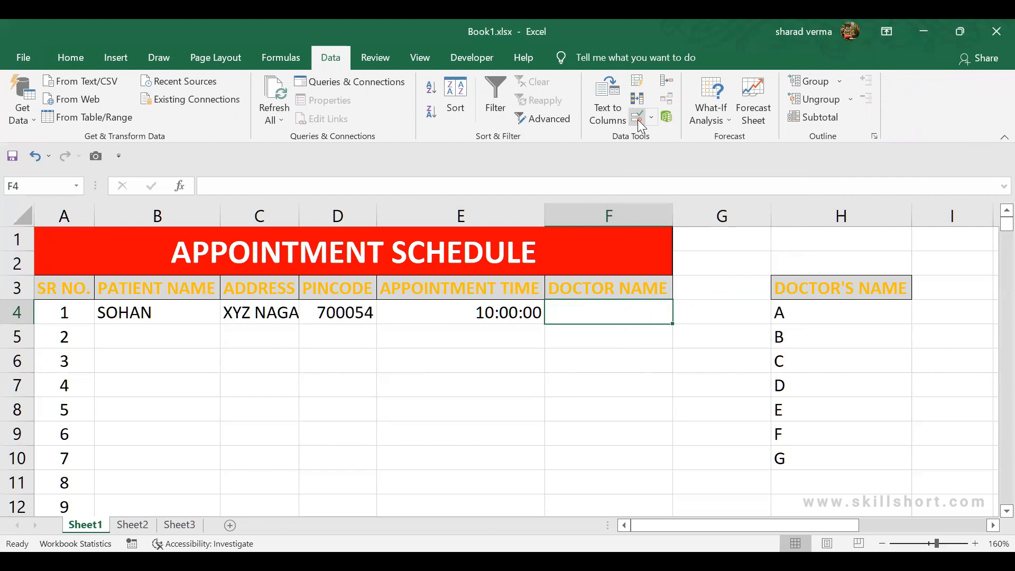
click(639, 117)
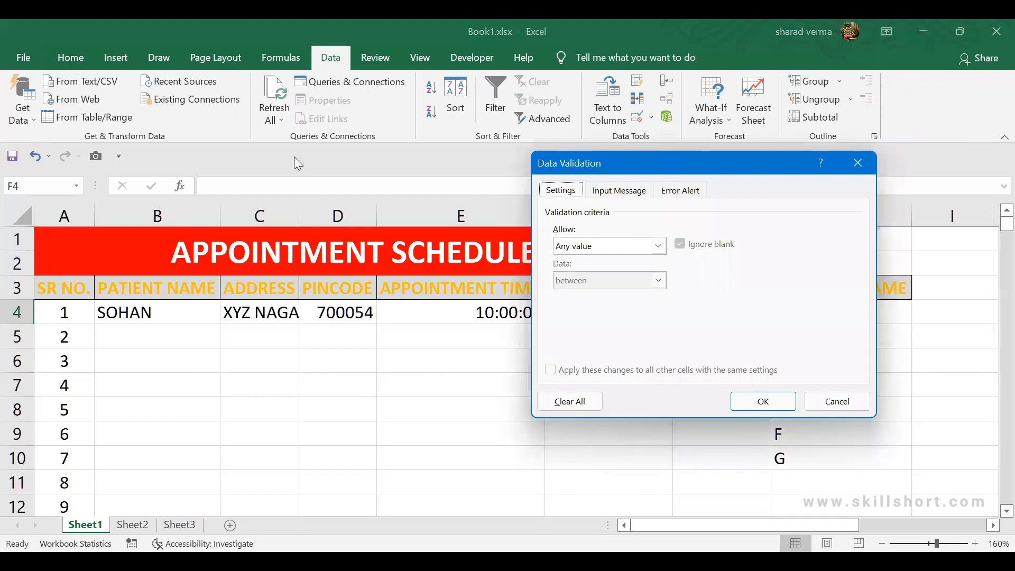
drag(665, 160, 294, 157)
click(290, 246)
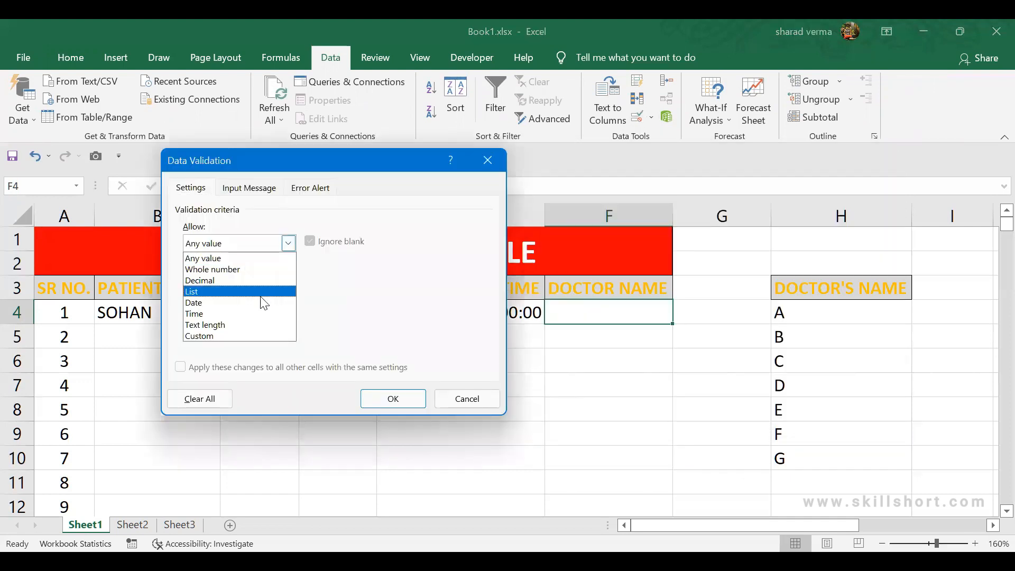
click(256, 293)
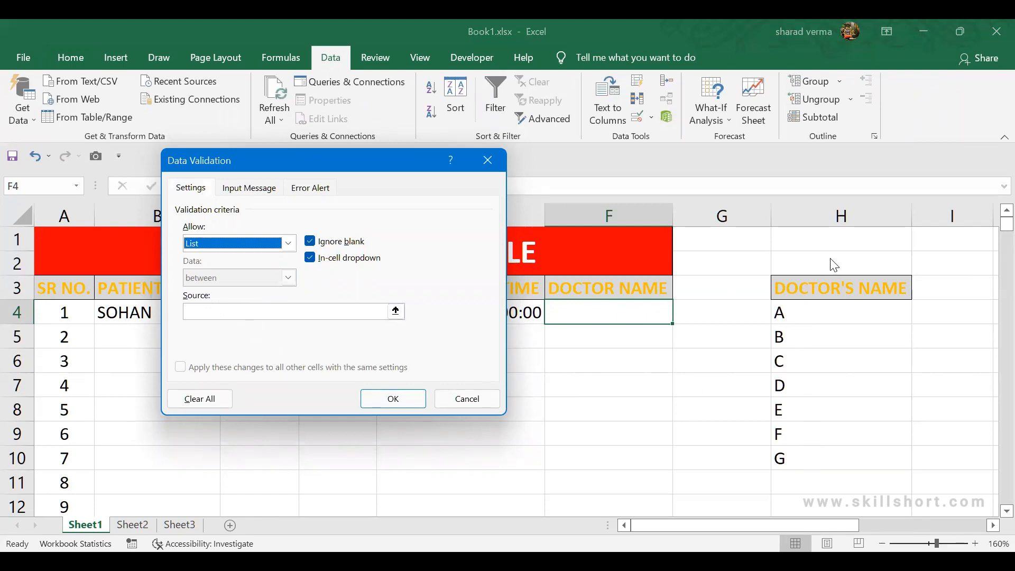
Use the doctor entries in $H$4:$H$10 as the validation list source and apply the rule
click(395, 311)
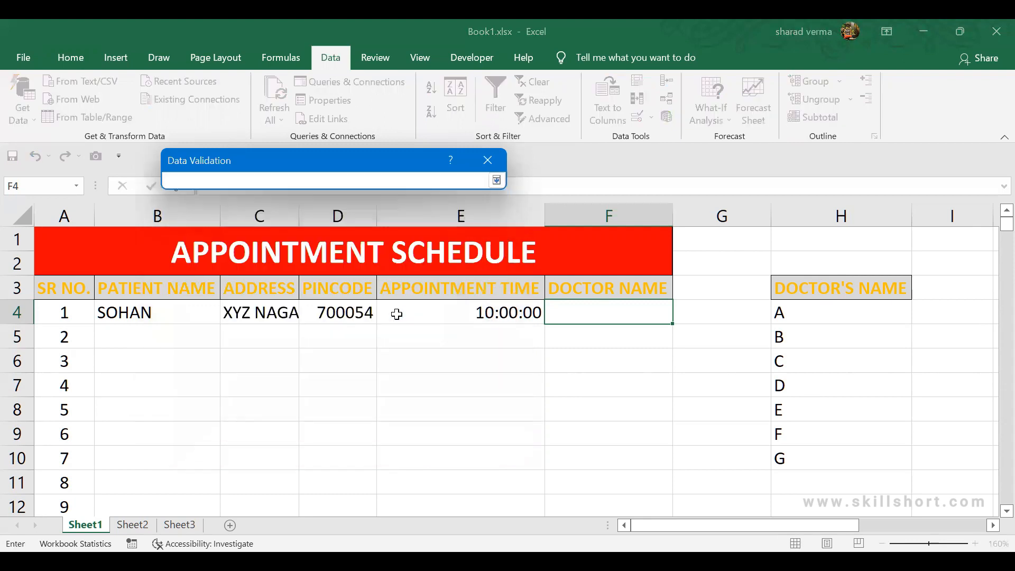
click(834, 317)
drag(840, 442, 839, 453)
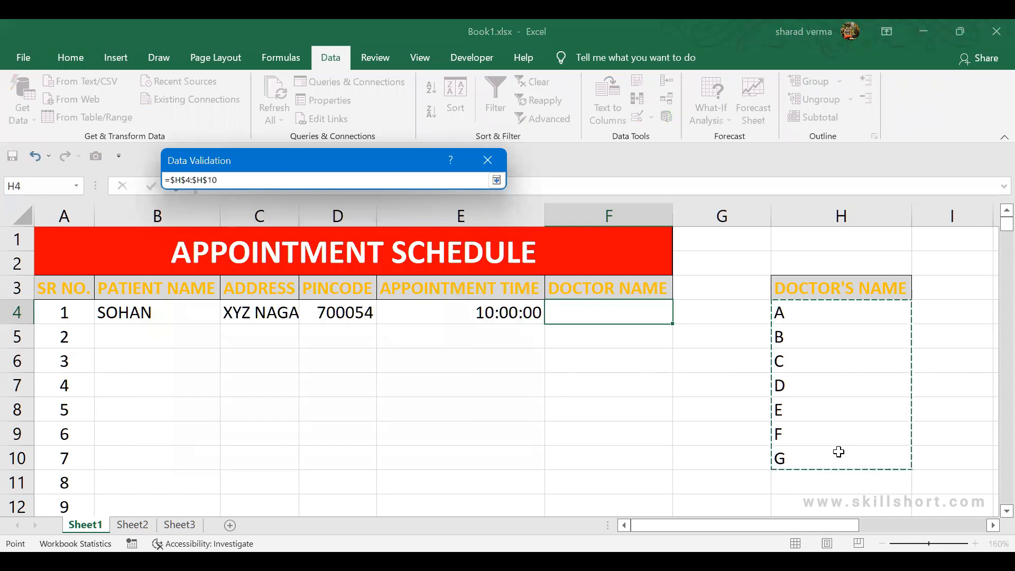
click(500, 182)
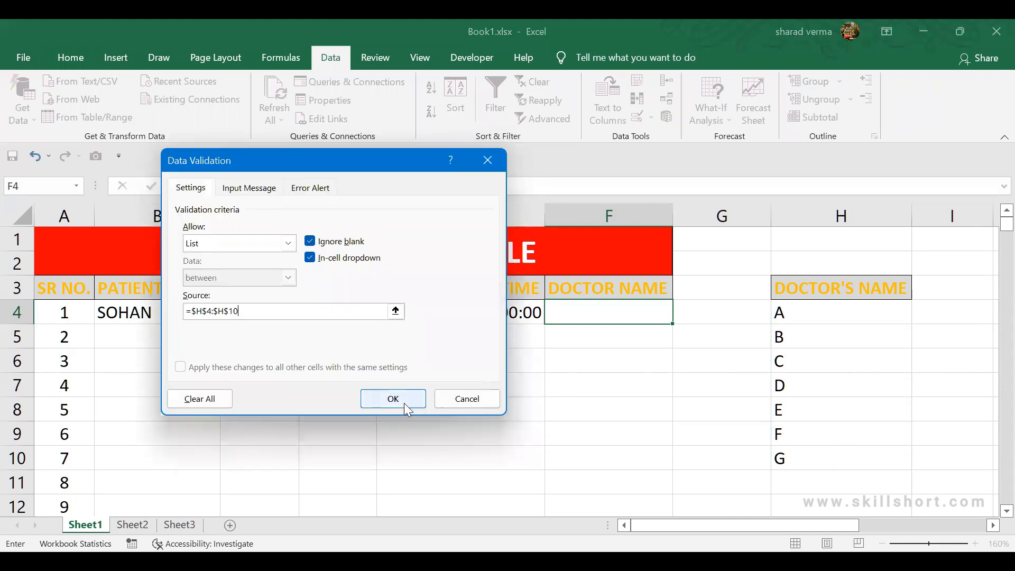
click(404, 403)
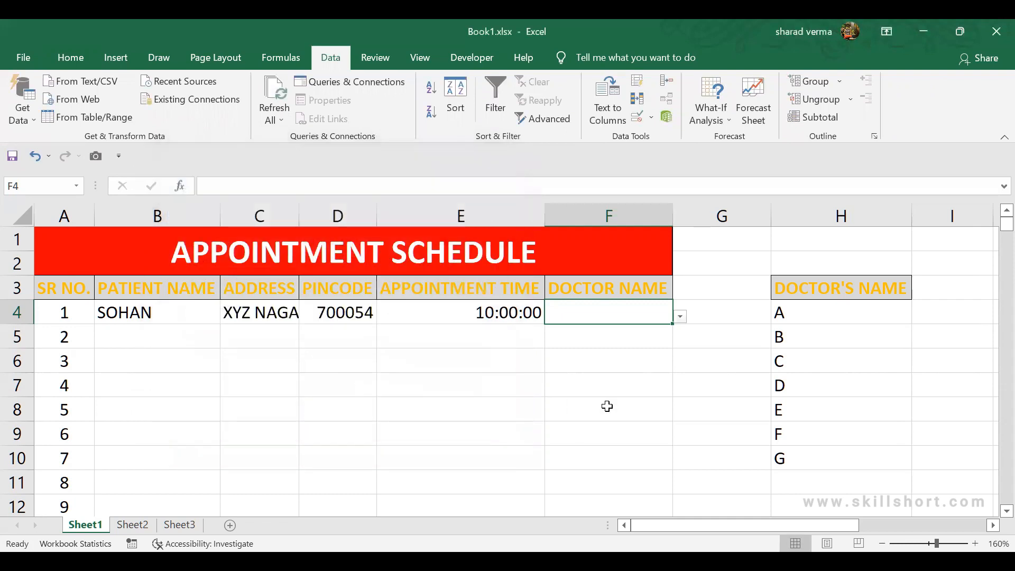
Choose doctor D from the drop-down list in F4
scroll(607, 406, up, 2)
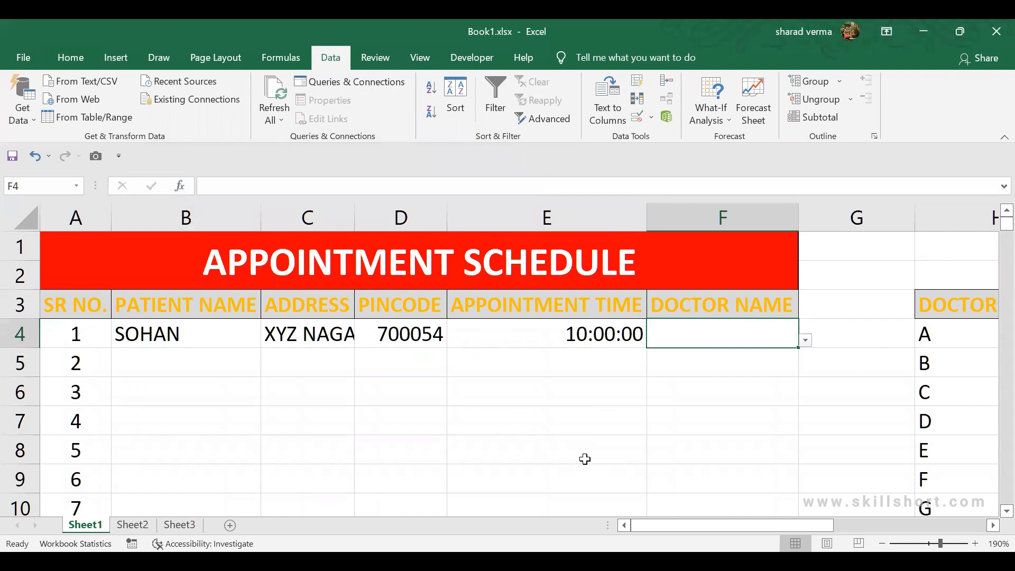
click(806, 342)
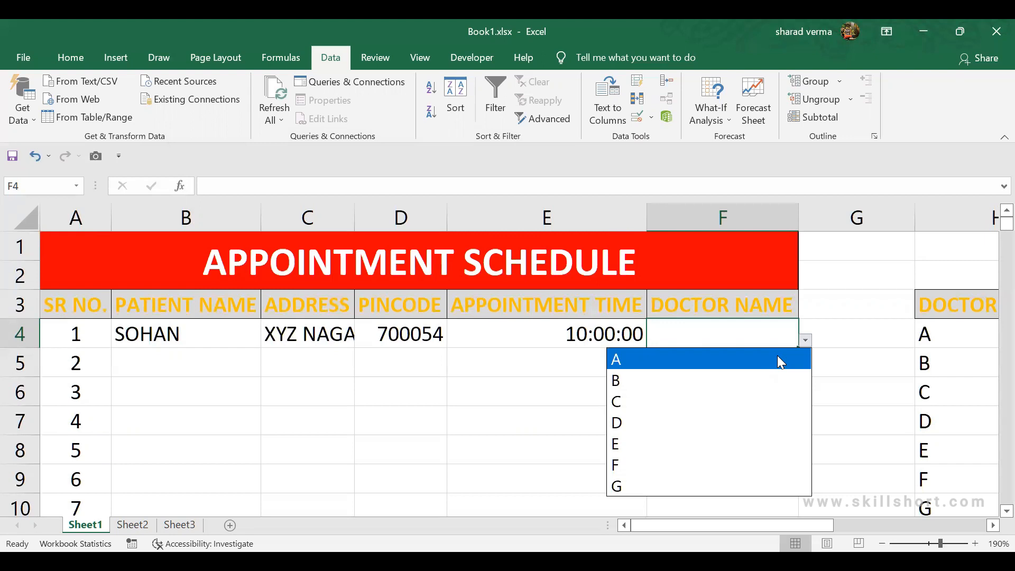
click(739, 416)
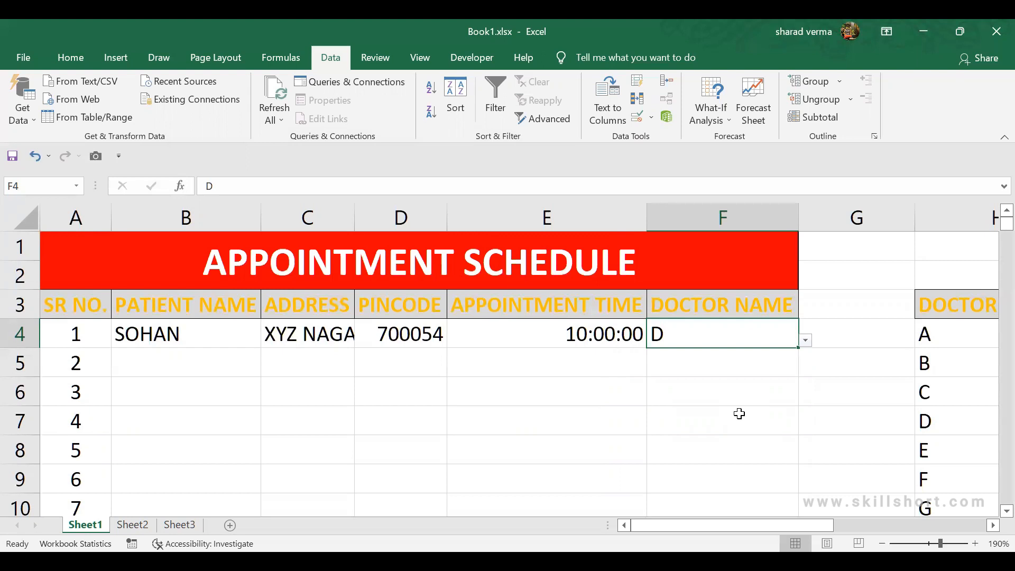
Change the first patient's appointment time in E4 to 19:00
key(Left)
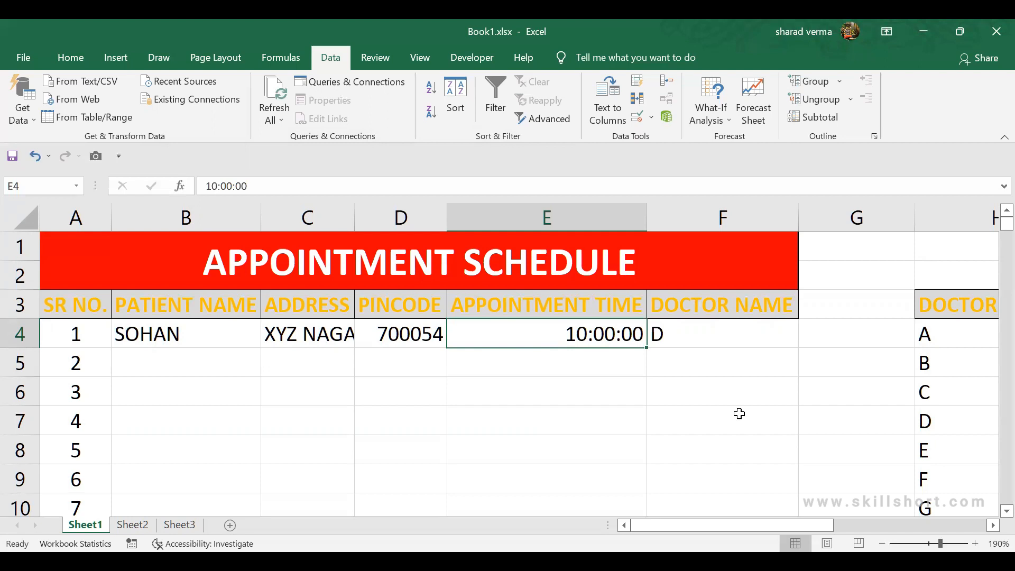
text(19:)
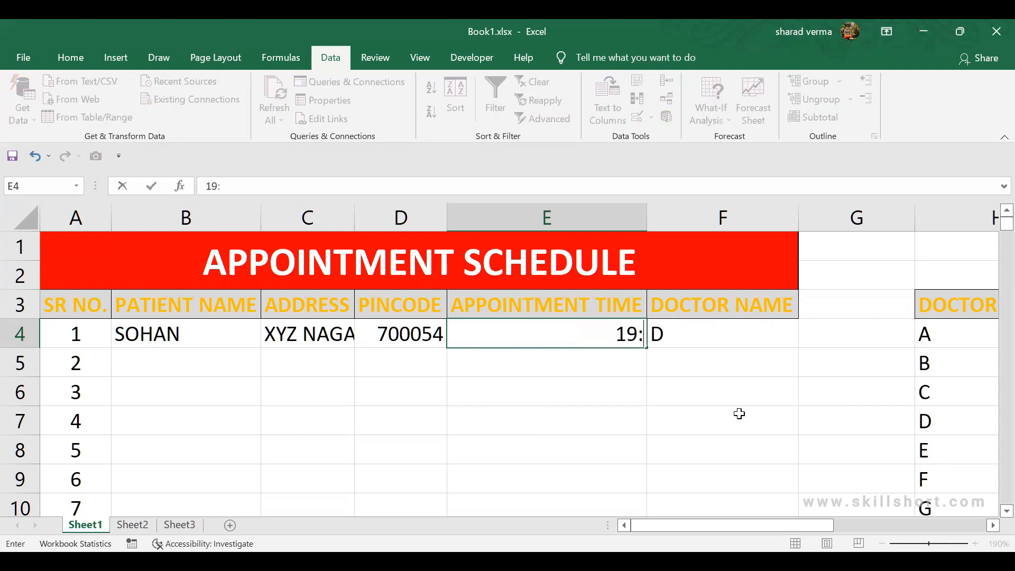
text(00)
key(Return)
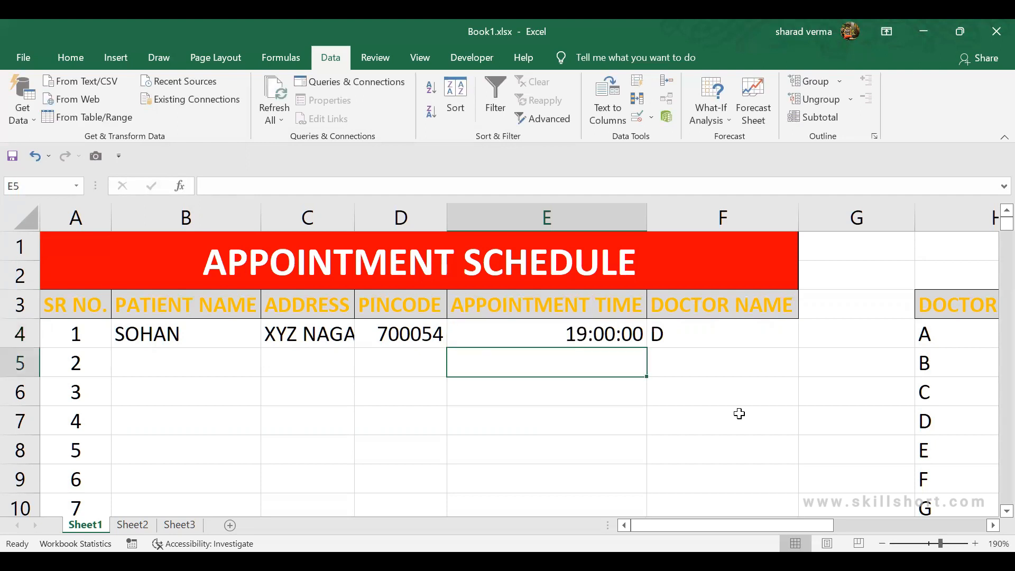
Clear the appointment time in E4 and set up data validation on that cell allowing Time
key(Up)
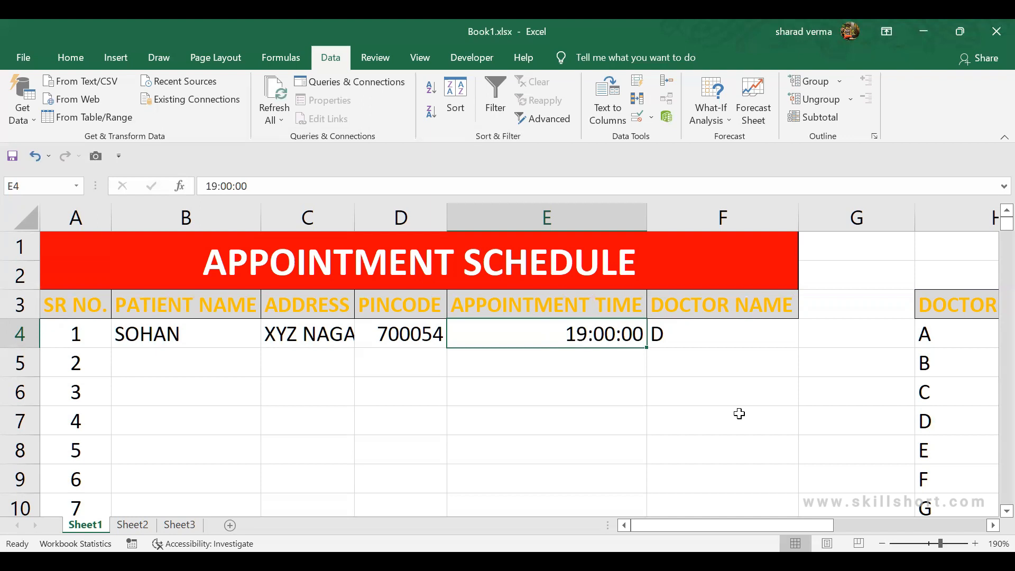
key(Delete)
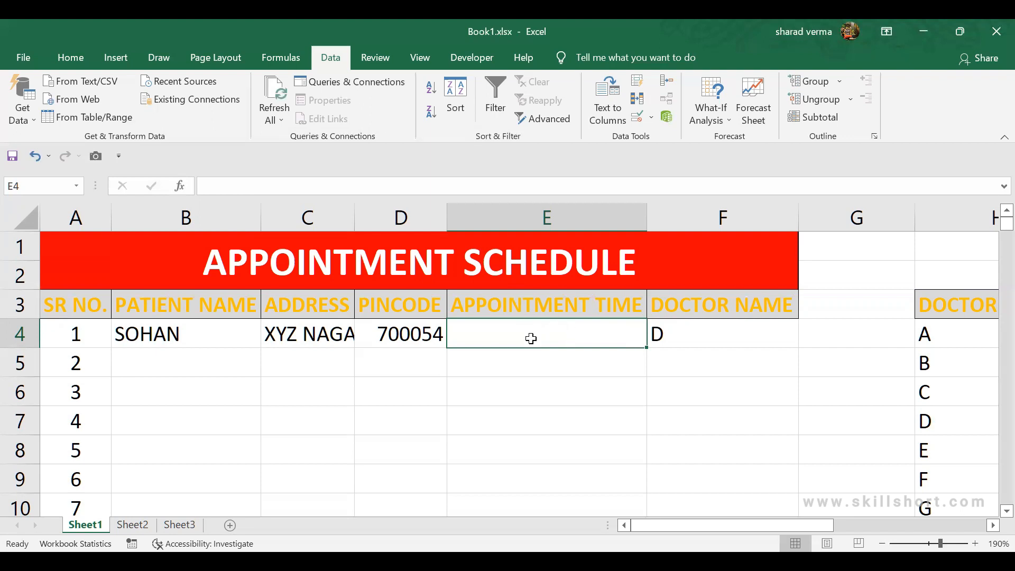
click(653, 117)
click(666, 138)
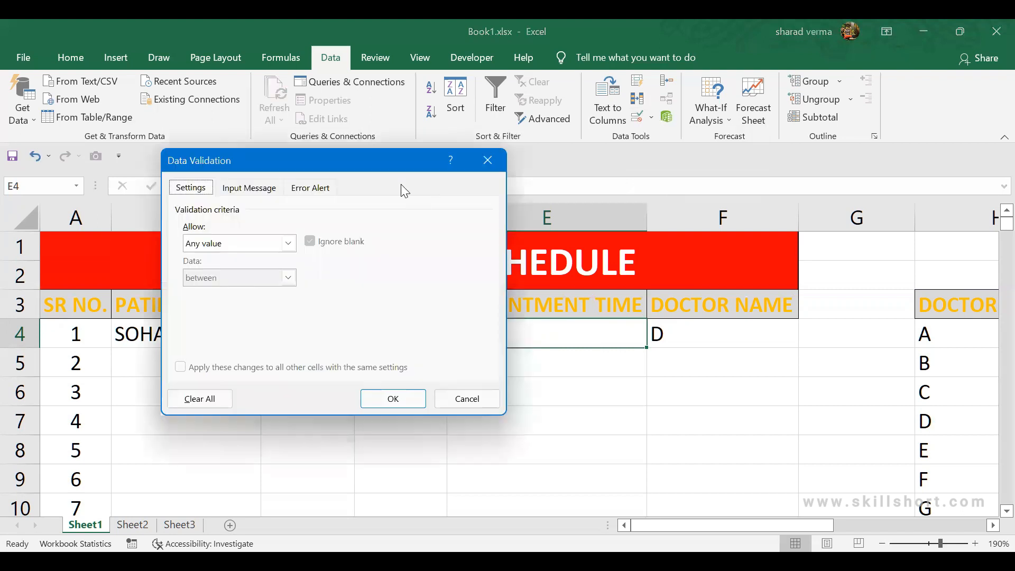
click(289, 244)
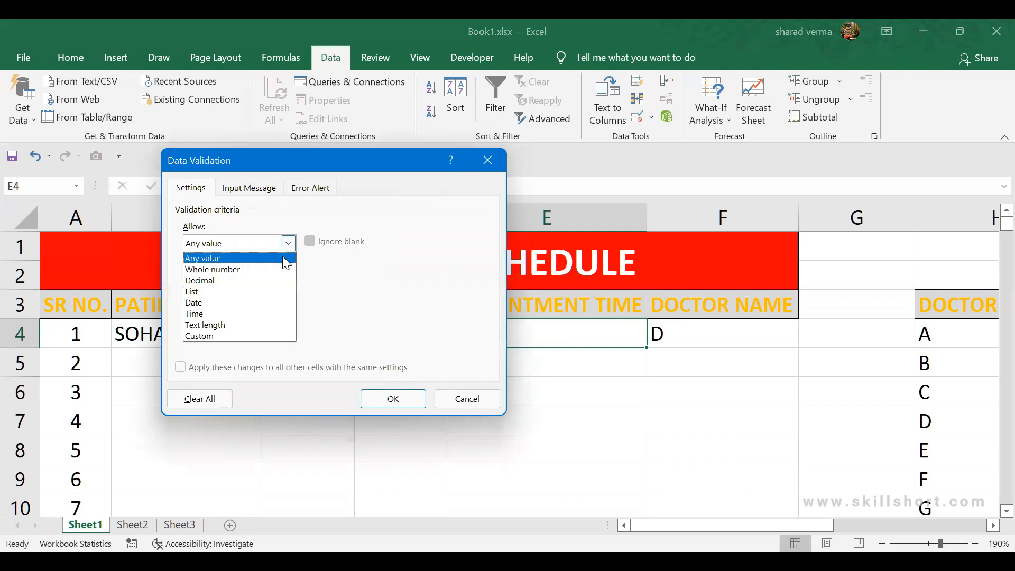
click(236, 315)
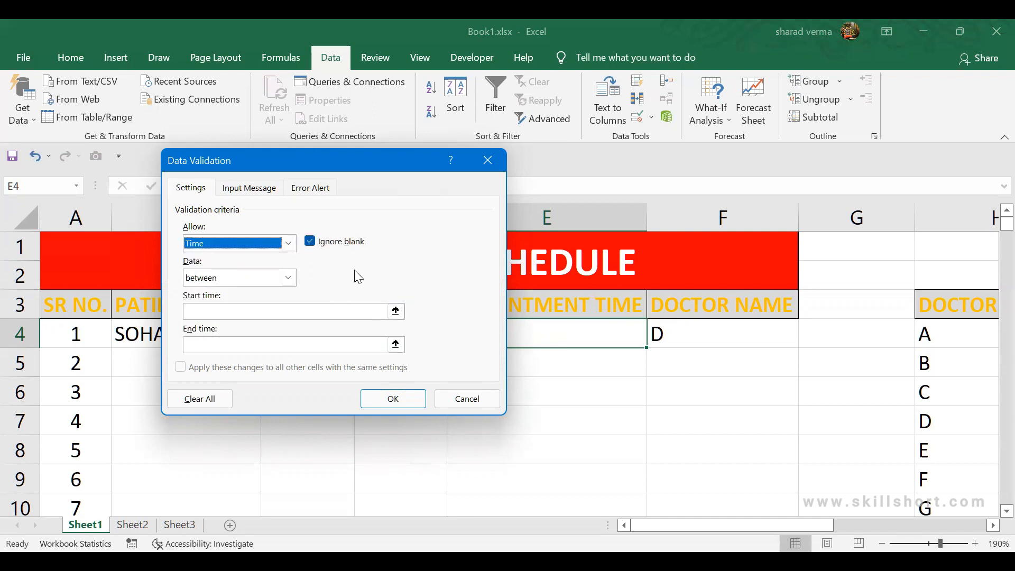
Limit the E4 time validation to between 10:00 and 18:00 and apply the rule
click(204, 313)
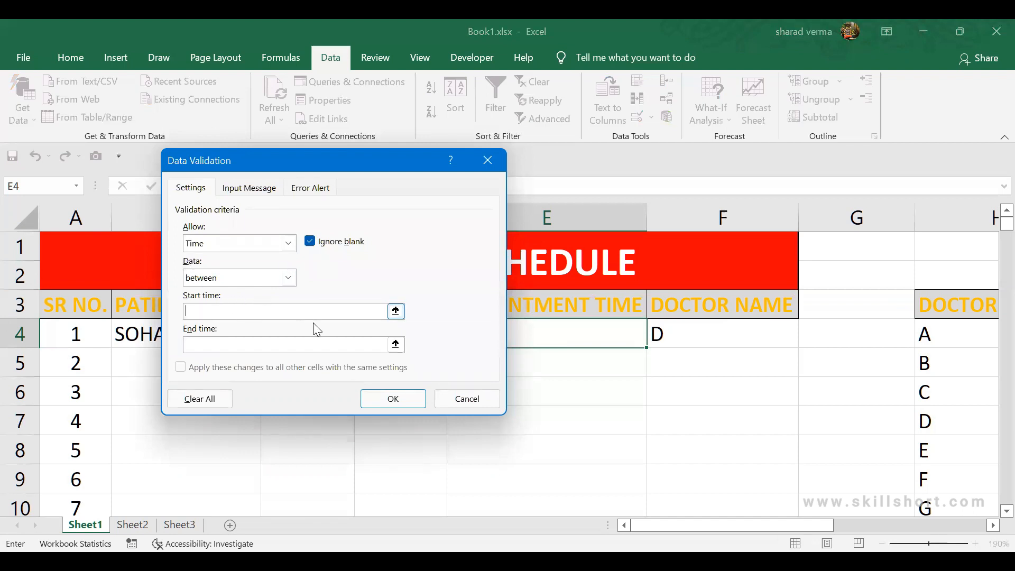
text(10:00)
click(277, 344)
text(18:00)
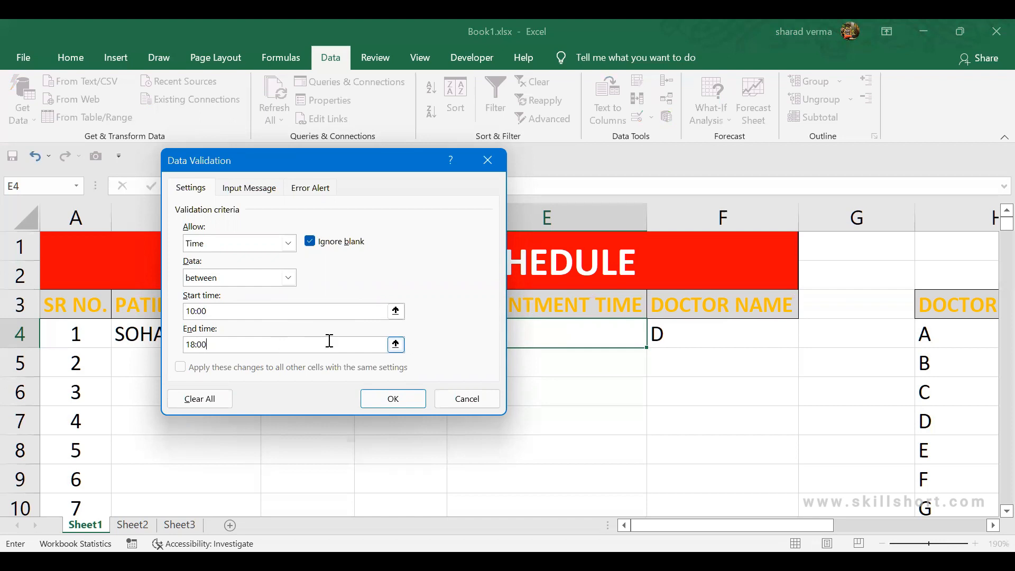
click(393, 399)
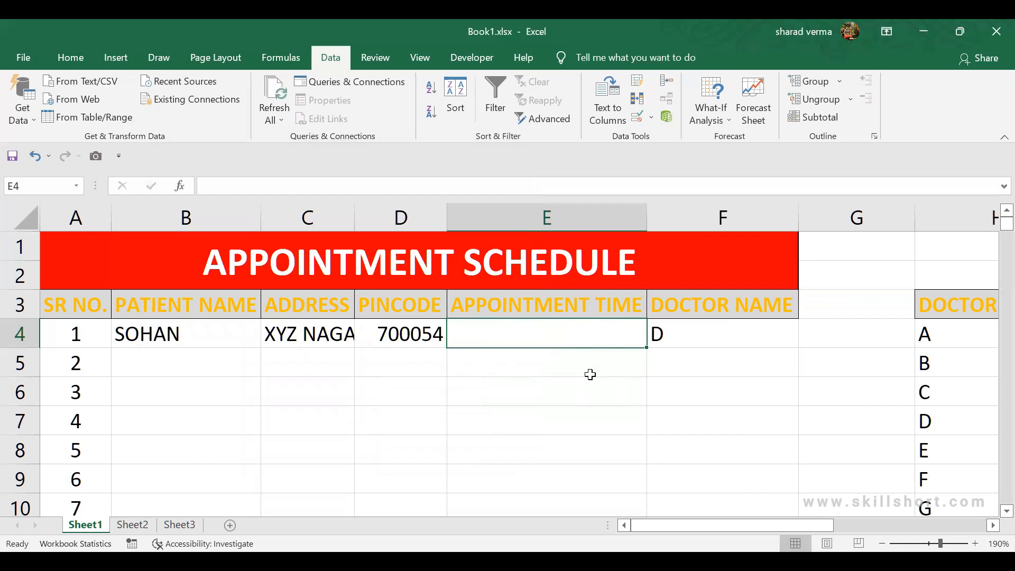
Test the time rule by trying to enter 09:00 in E4, and dismiss the alert
text(09:)
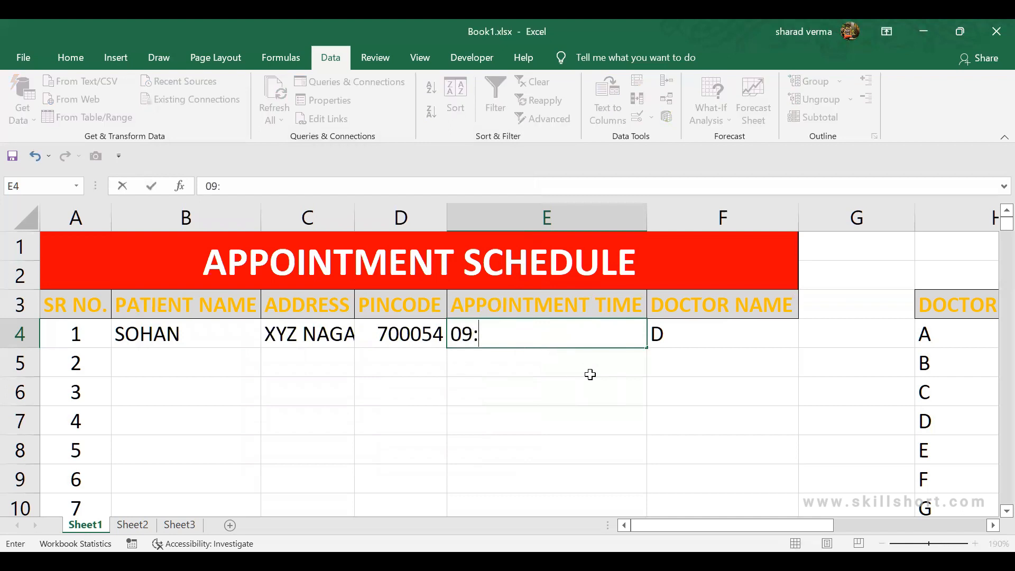
text(00)
click(456, 343)
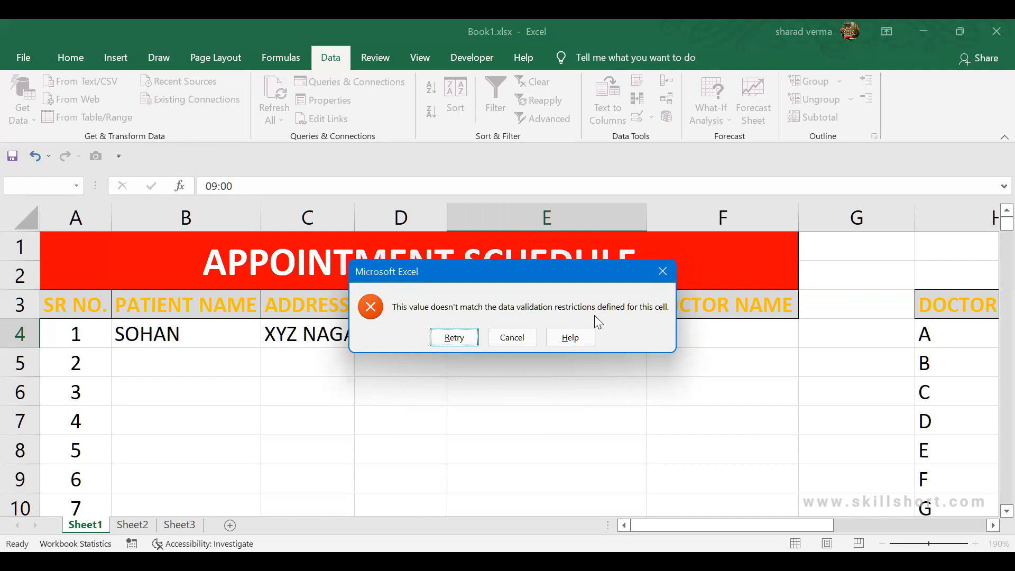
key(Escape)
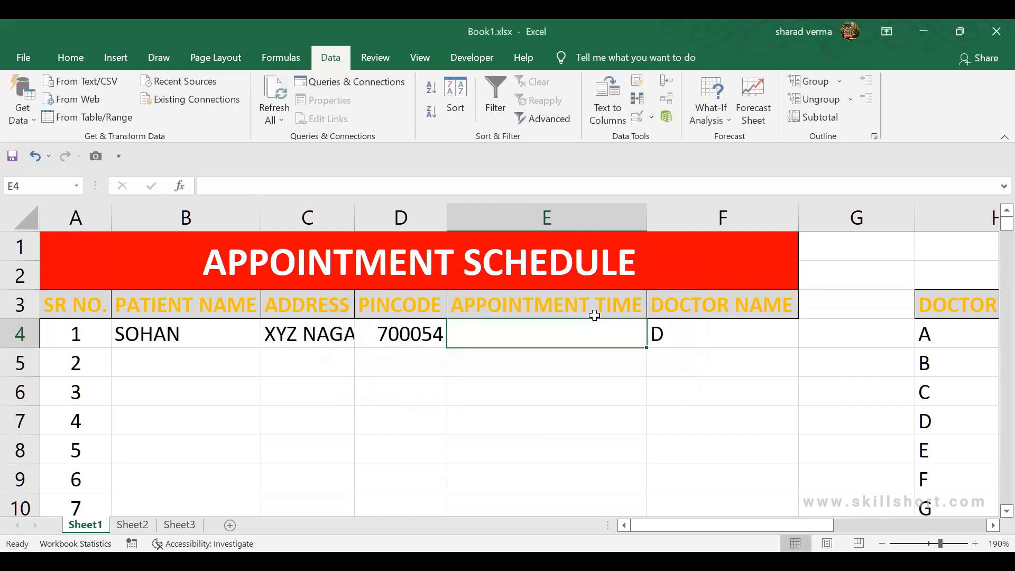
Test an in-range time by entering 15:00 in E4, and clear the cell again
text(15")
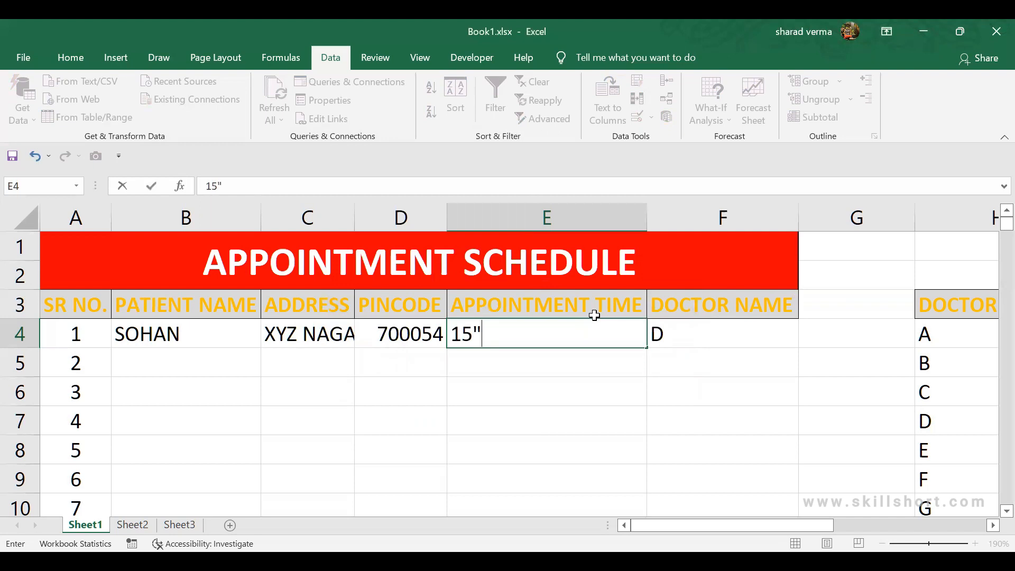
key(BackSpace)
text(:00)
key(Return)
key(Up)
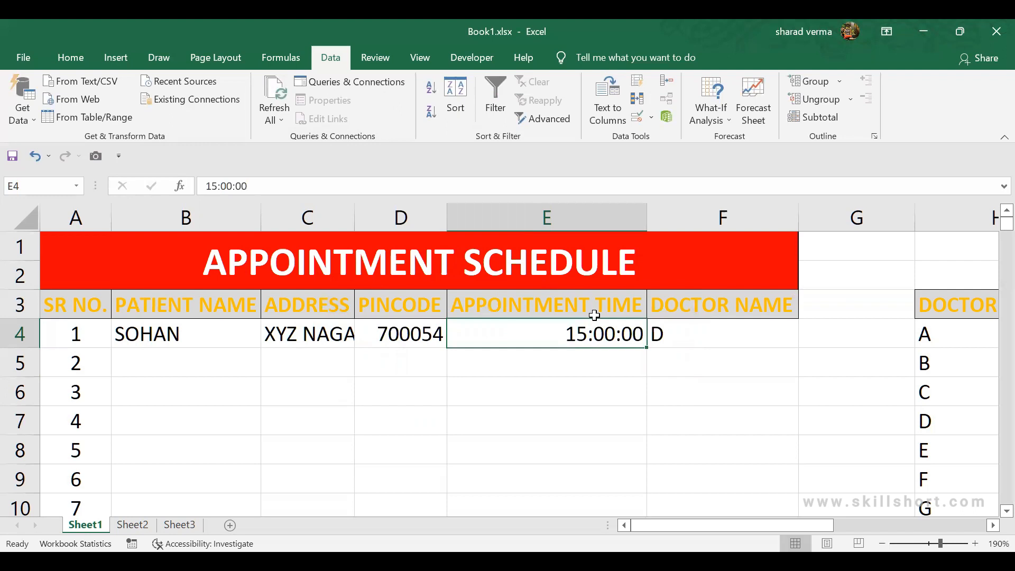
key(Delete)
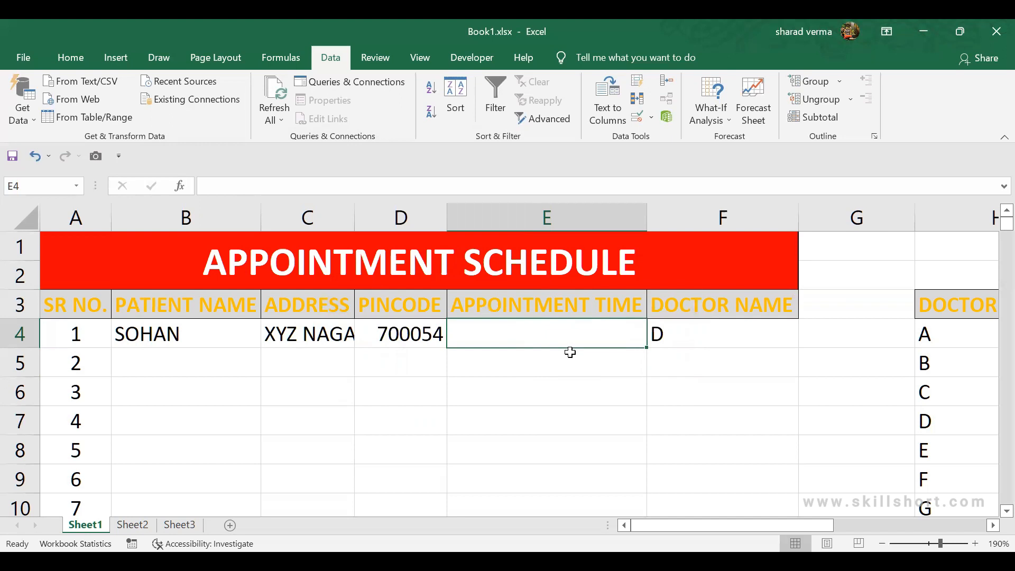
Try the out-of-range time 09:00 in E4 again and cancel the entry
text(09)
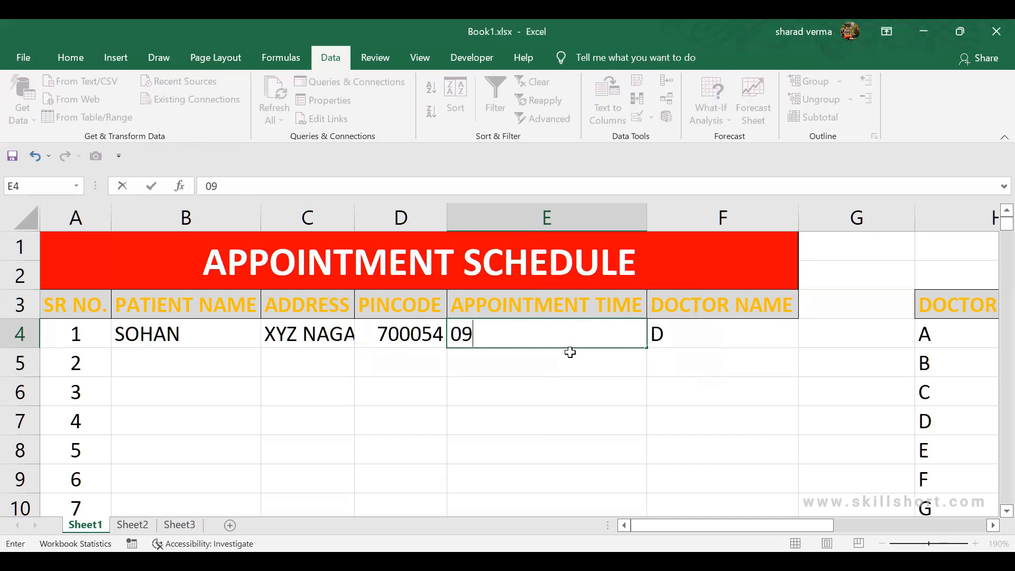
text(:00)
key(Return)
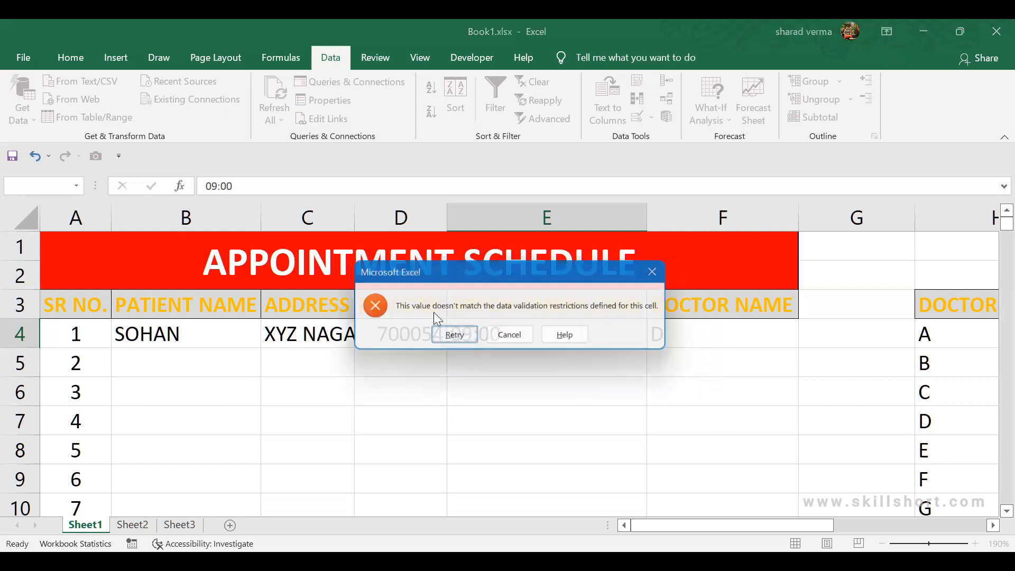
click(509, 339)
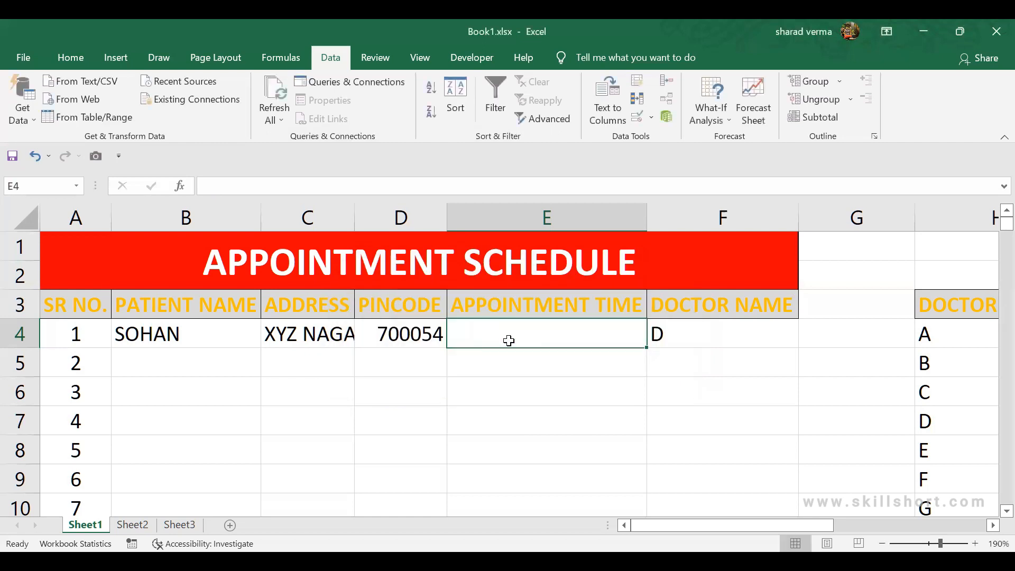
Give the error alert of E4's data validation the title PLEASE CHECK CLINIC TIMING
click(650, 118)
click(659, 141)
click(310, 189)
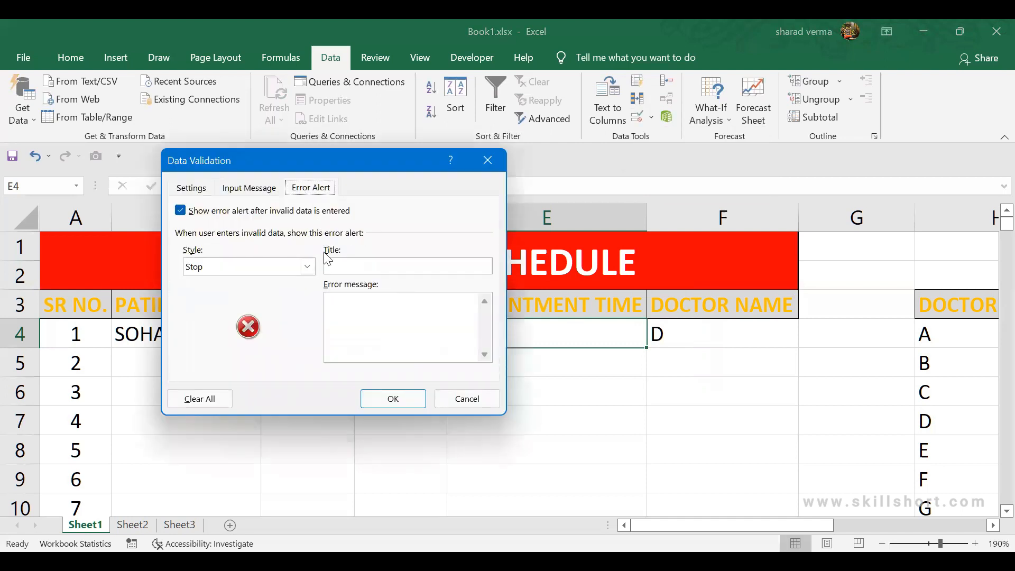
click(342, 267)
text(PLEASE CHECK CFFICE TIMIN)
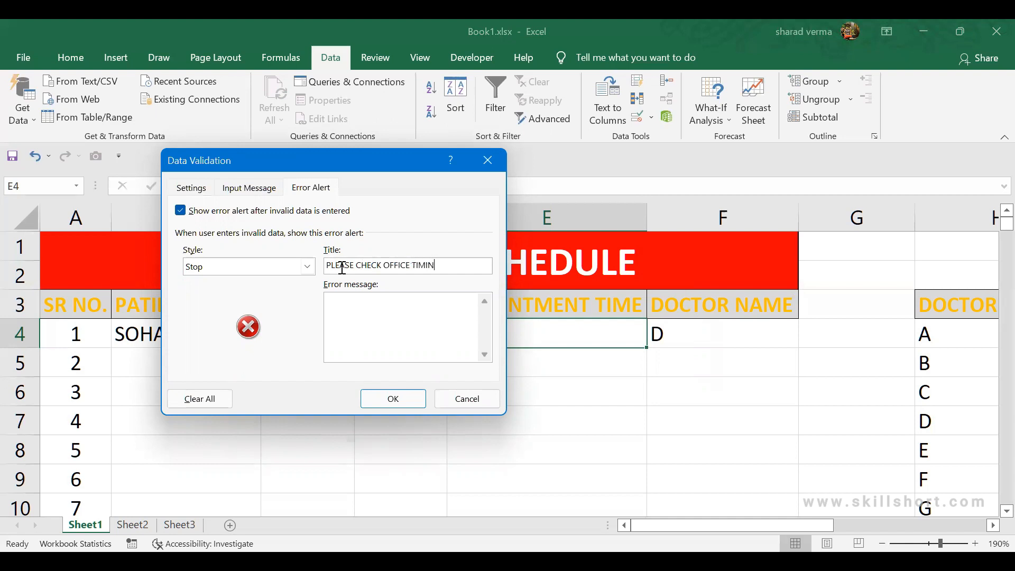
key(BackSpace)
key(BackSpace)
key(BackSpace)
key(BackSpace)
key(BackSpace)
key(BackSpace)
key(BackSpace)
key(BackSpace)
key(BackSpace)
key(BackSpace)
key(BackSpace)
key(BackSpace)
text(CLINIC TIMING)
Set the alert's error message to CLINIC IS OPEN FROM 10 AM TO 6 PM and apply the validation settings
click(350, 325)
text(CLINIC IS OPEN FRO)
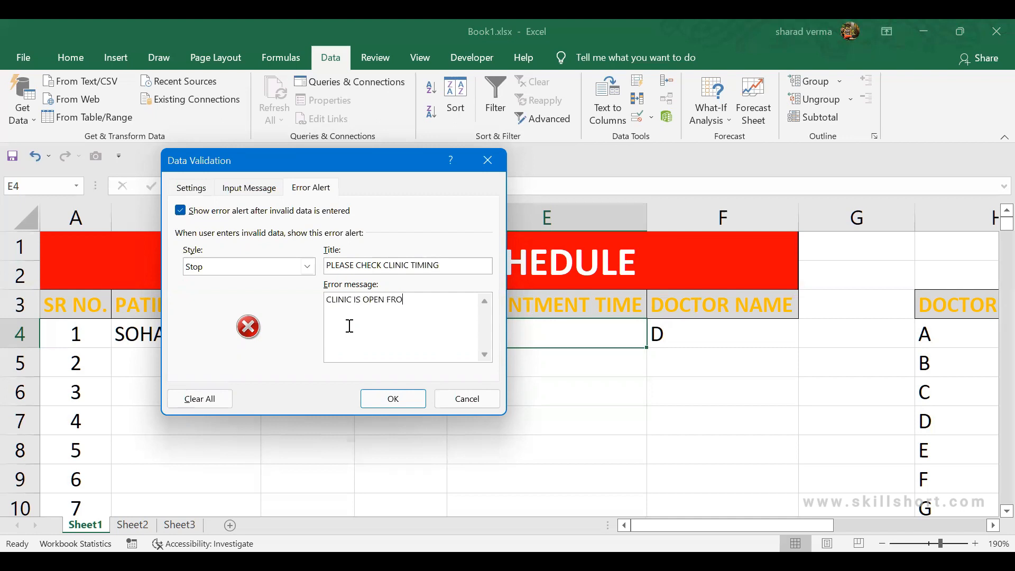
text(M 10 AM TO 6 PM)
click(402, 398)
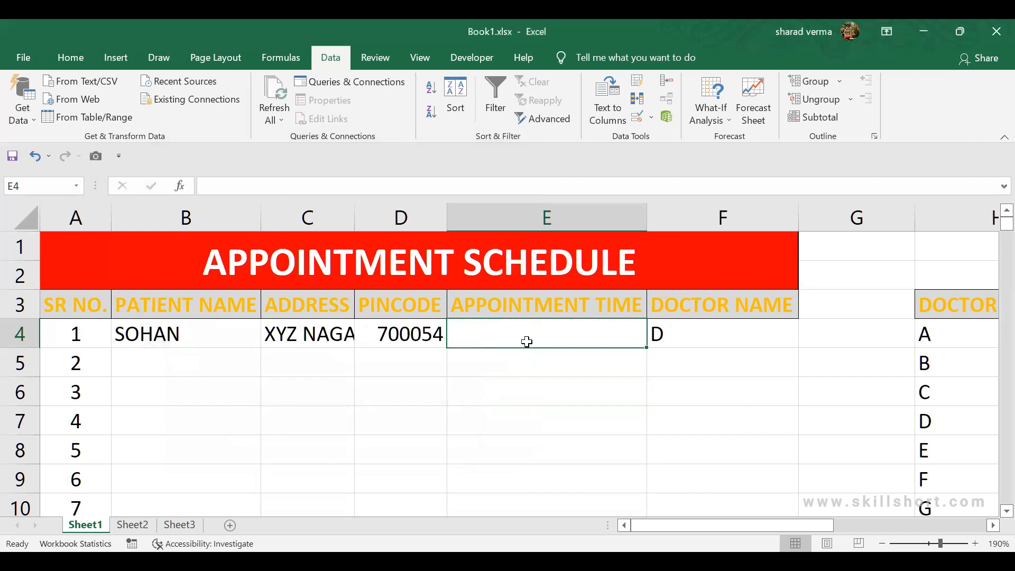
Test the custom error alert by trying to enter 20:00 in E4, and cancel the entry
text(18)
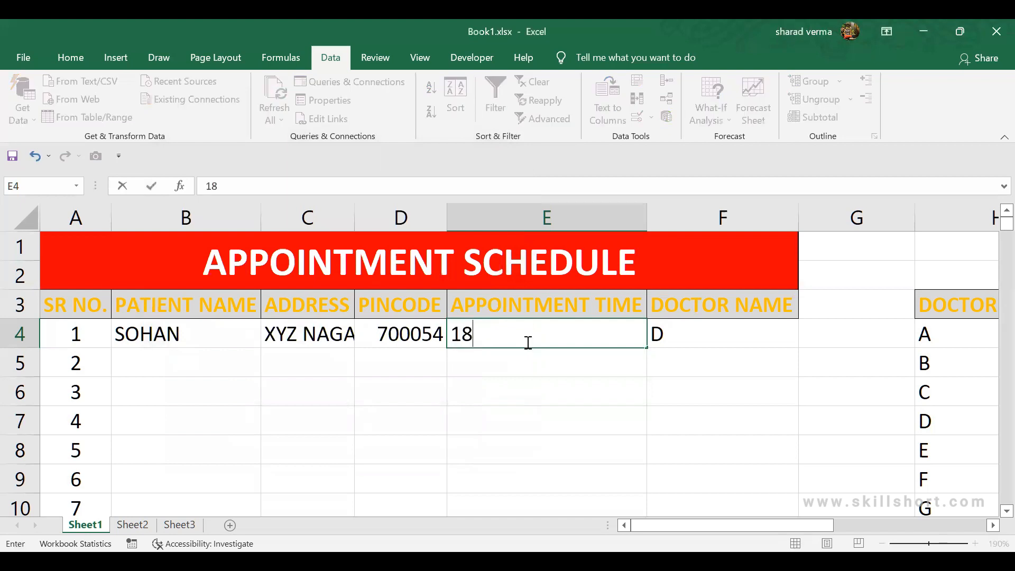
key(BackSpace)
key(BackSpace)
key(Escape)
text(20:00)
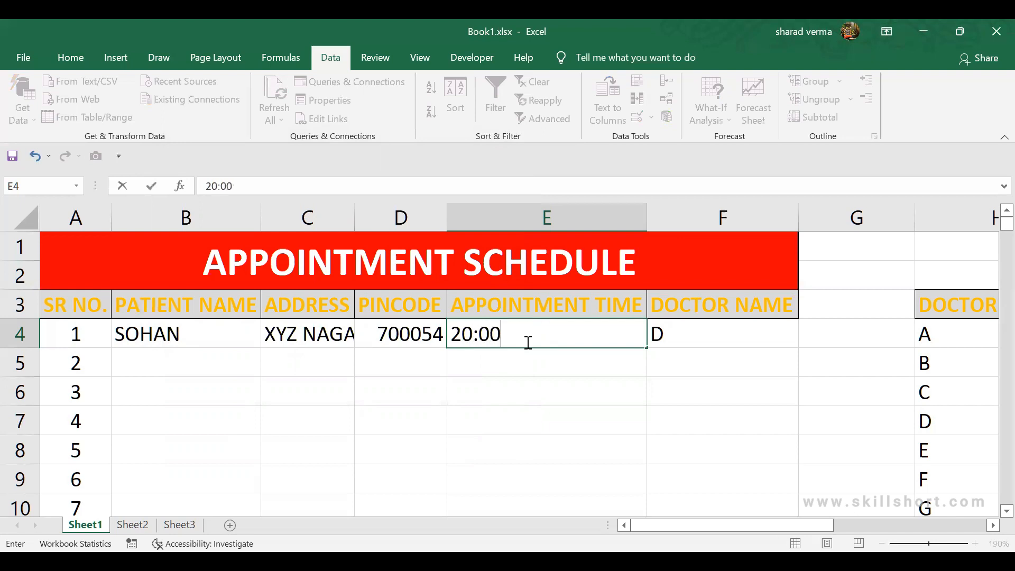
key(Return)
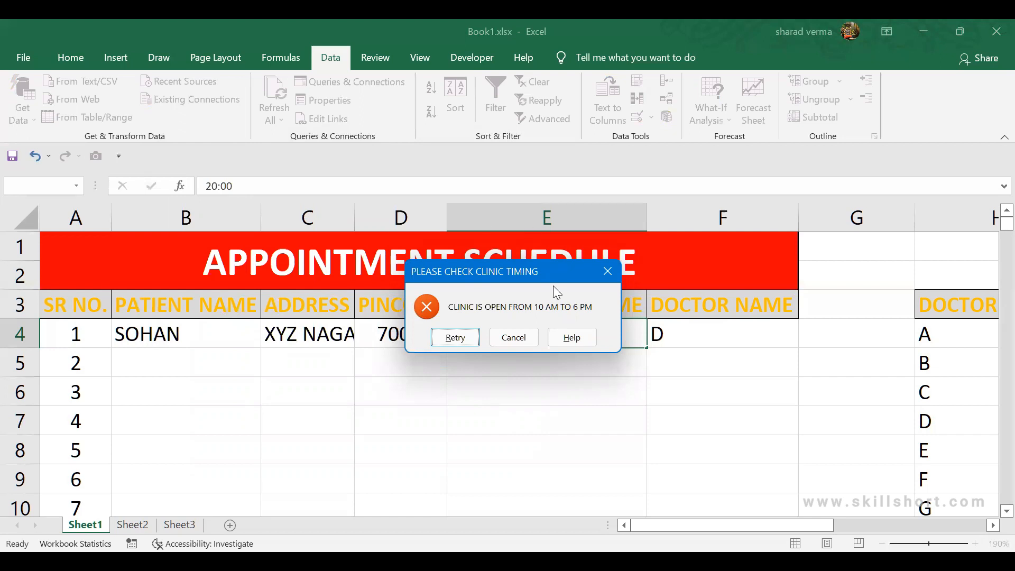
click(526, 338)
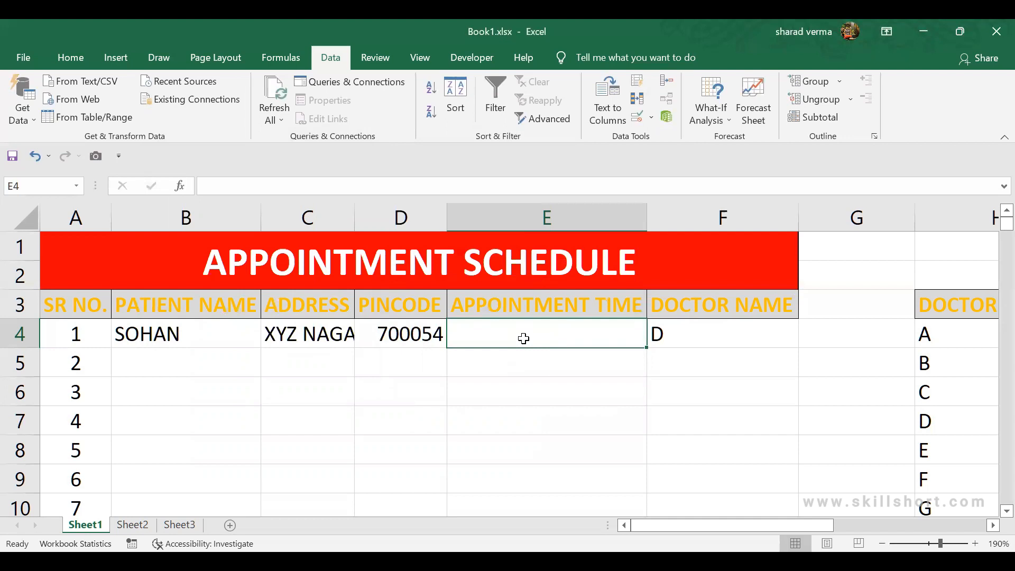
Enter 12:00 as the first patient's appointment time in E4
text(12:00)
key(Return)
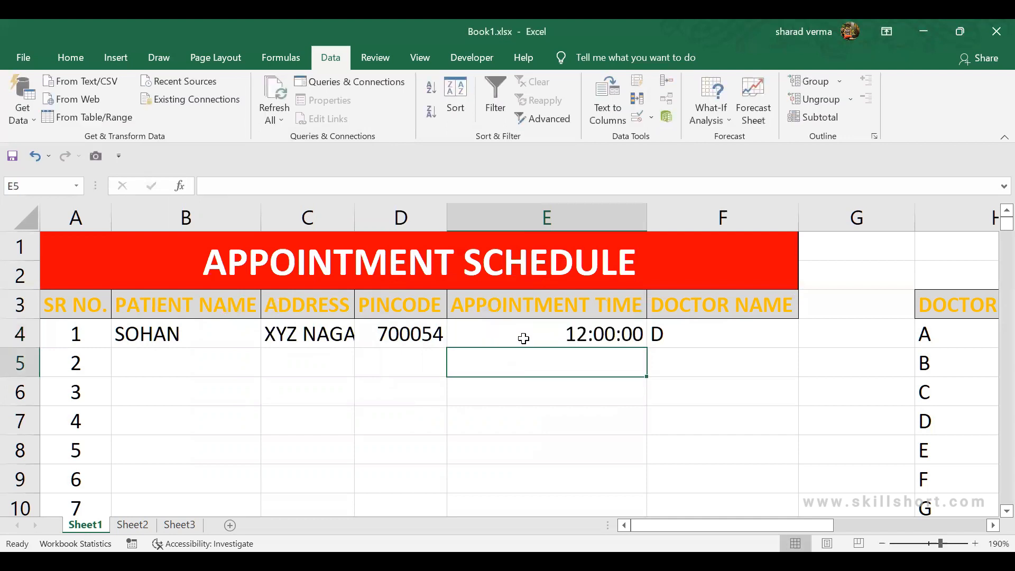
key(Left)
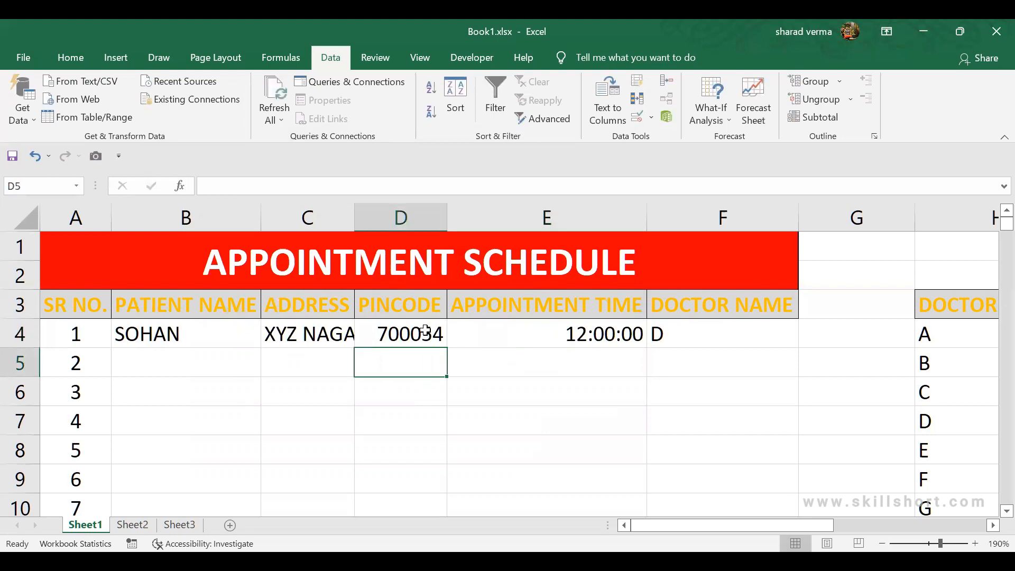
drag(212, 365, 695, 366)
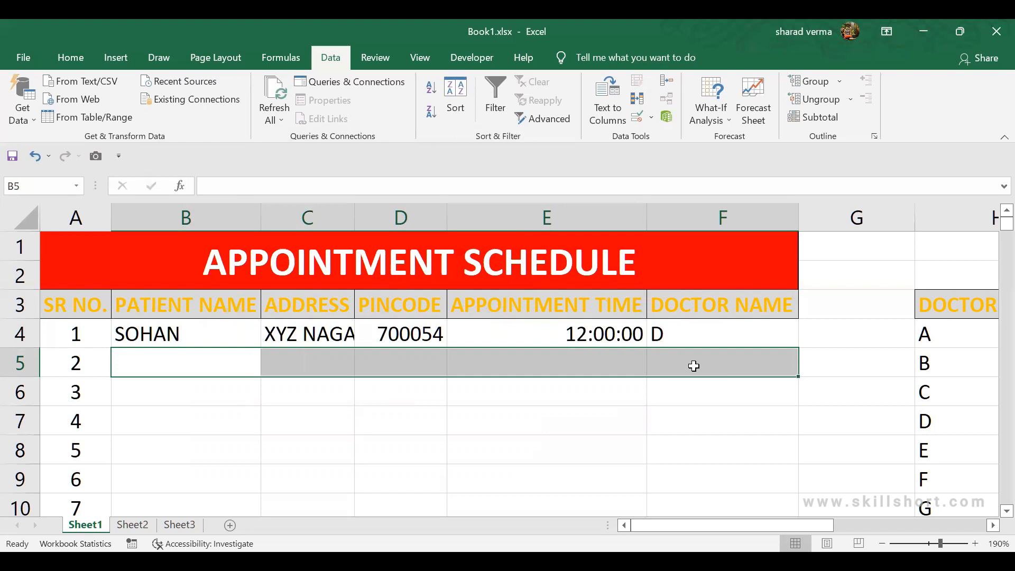
click(694, 366)
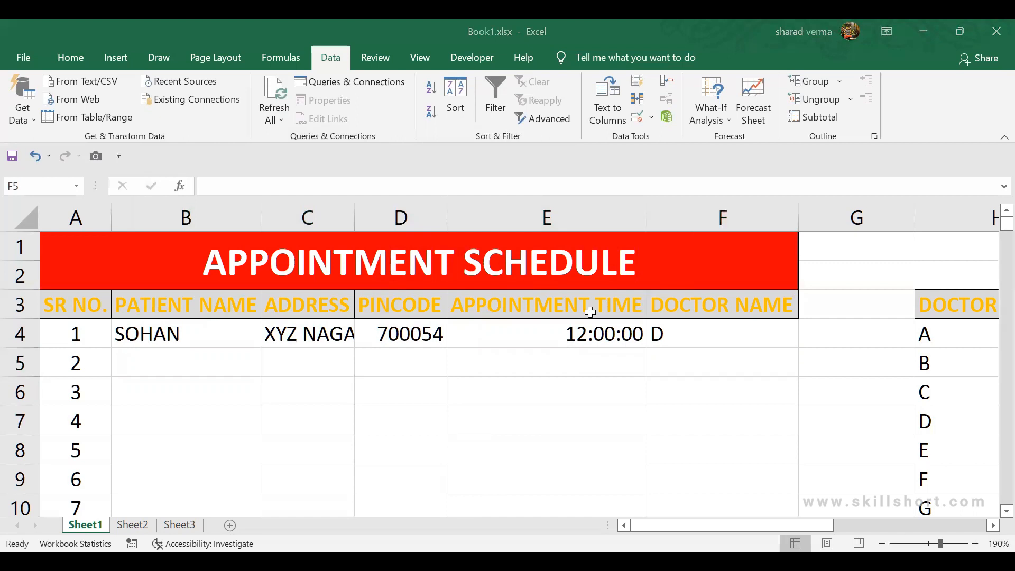
click(237, 366)
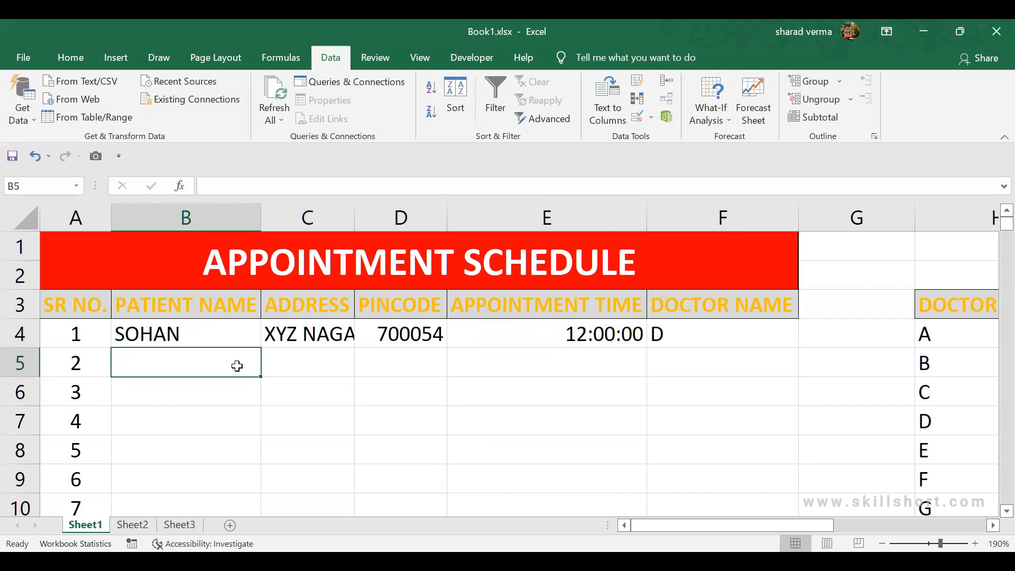
Open the ribbon customization options and list all available commands
click(22, 60)
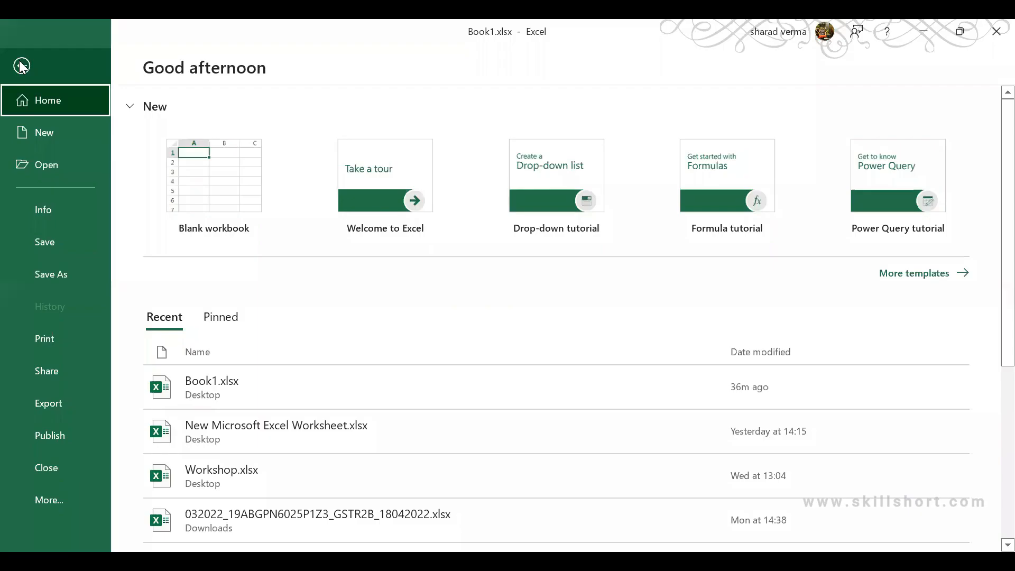
click(65, 499)
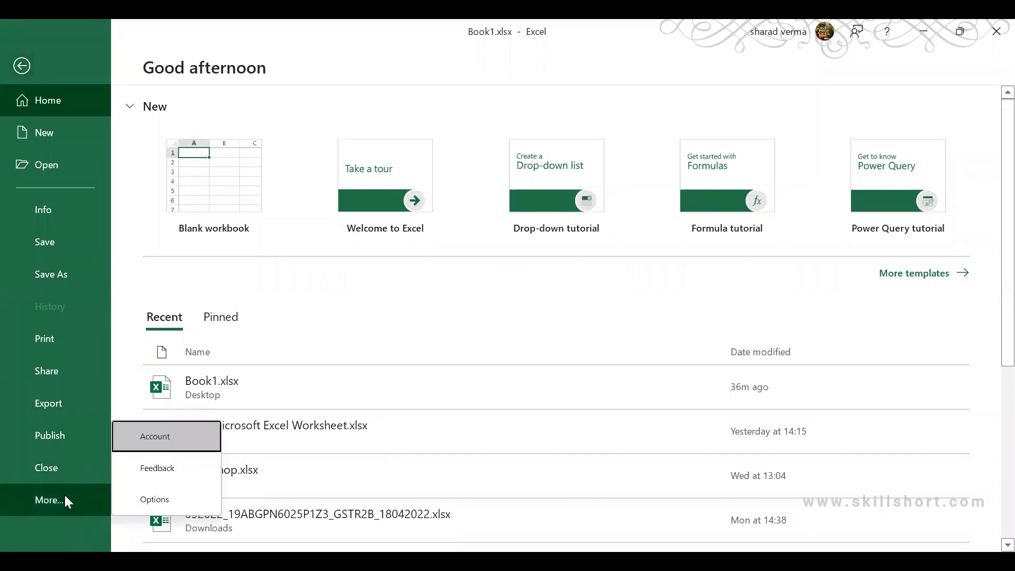
click(153, 507)
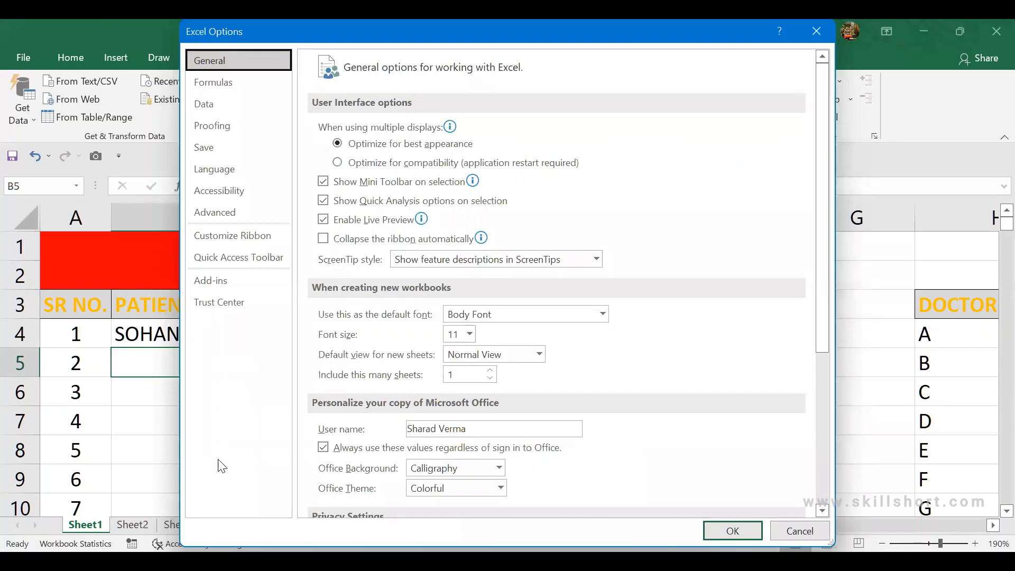
click(255, 243)
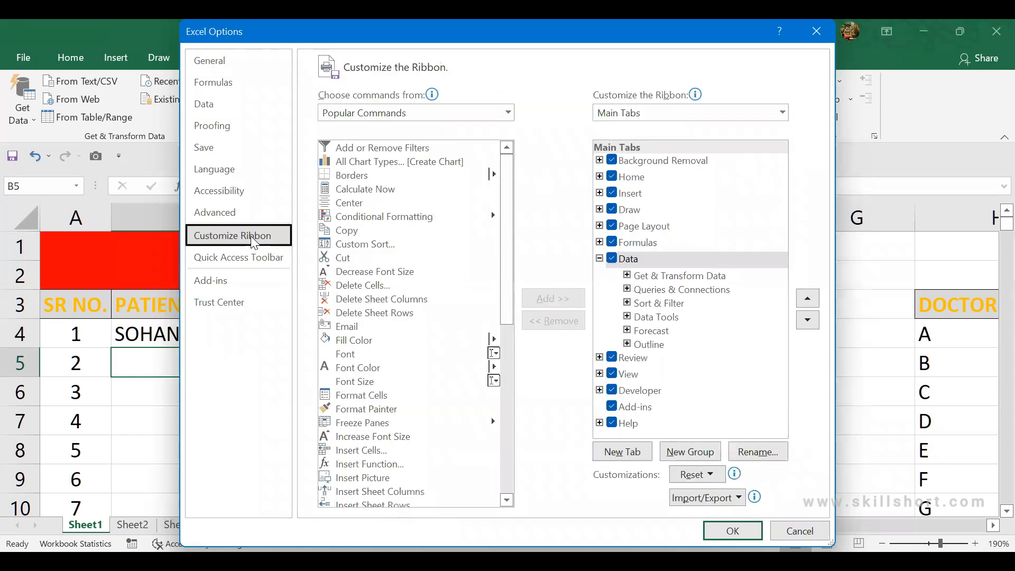
click(508, 113)
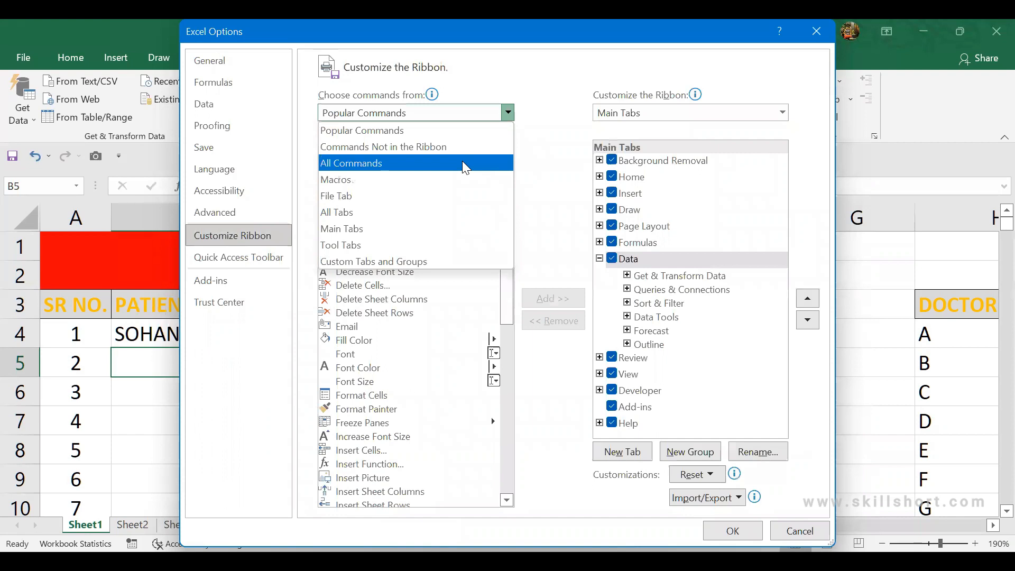
click(464, 163)
Find the Form command in the list of all commands and select it
click(377, 290)
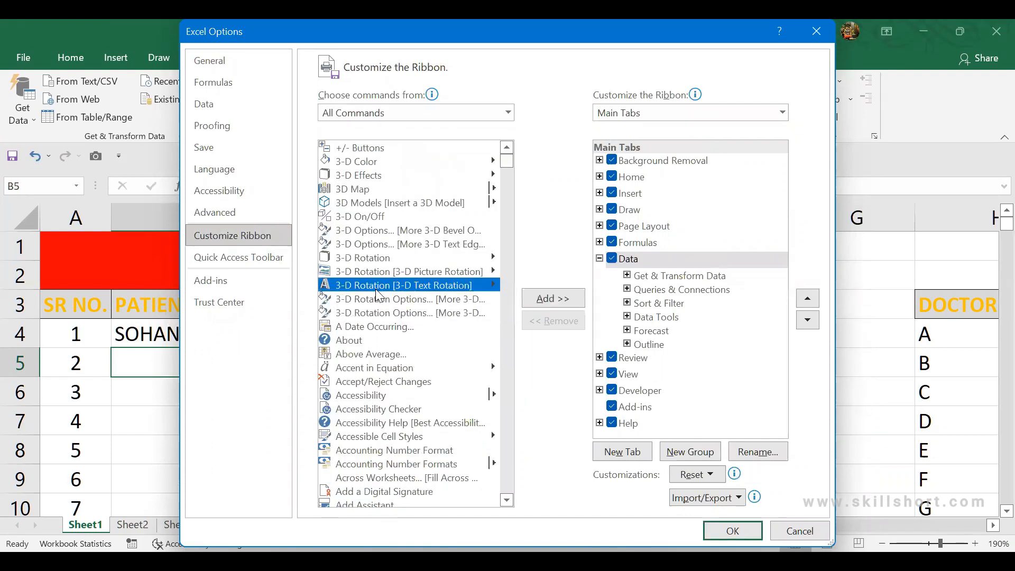
key(f)
key(f)
key(f)
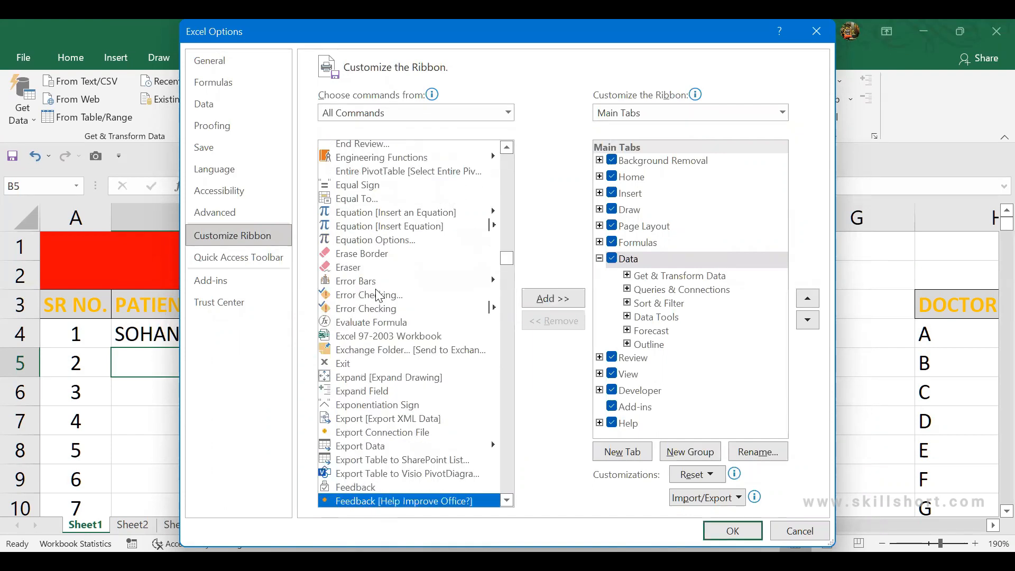
key(f)
key(f)
key(f)
key(f)
key(f)
key(f)
key(f)
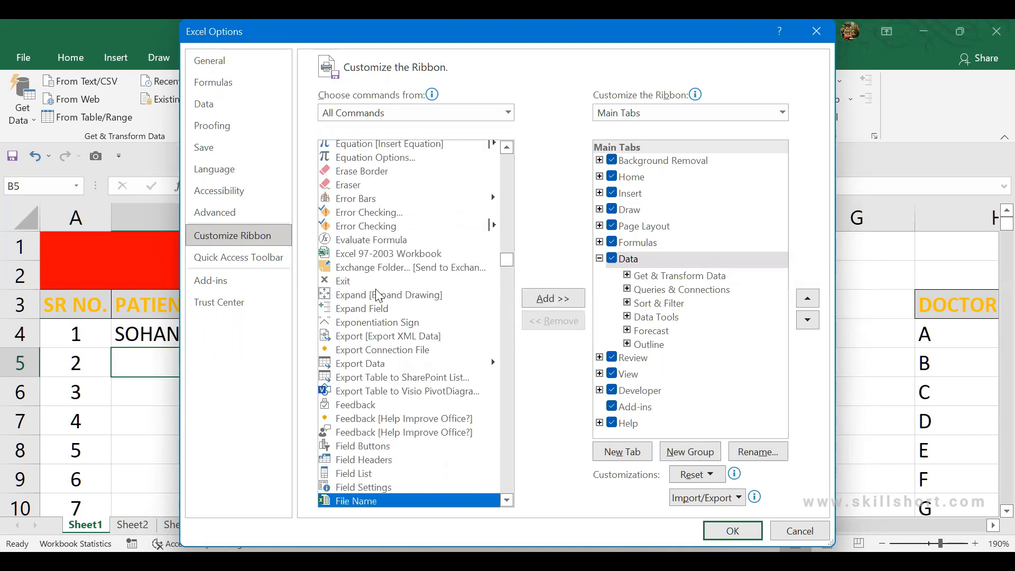
key(f)
key(f)
key(f)
key(f)
key(f)
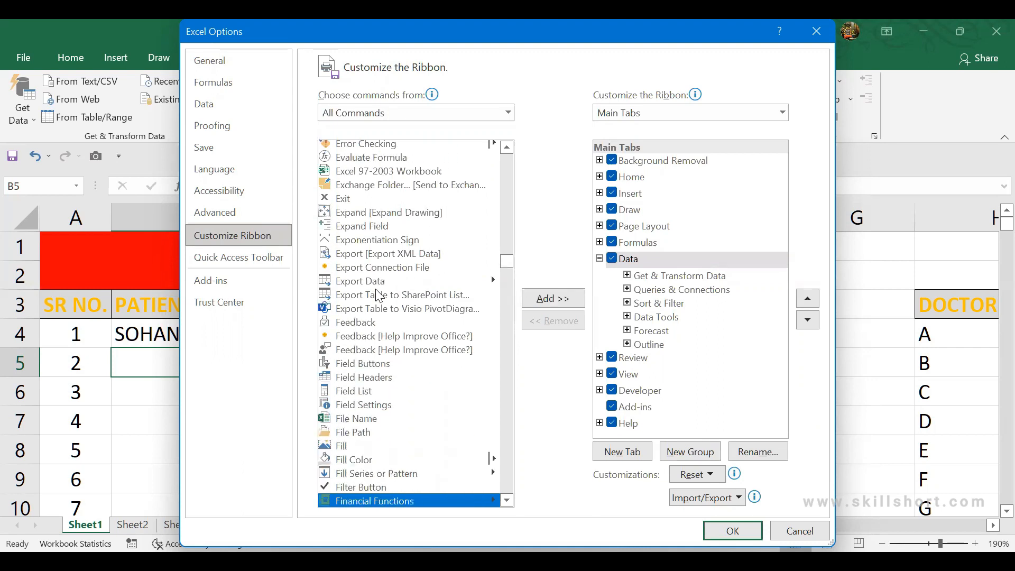
key(f)
key(f)
key(f)
key(f)
key(f)
key(f)
key(f)
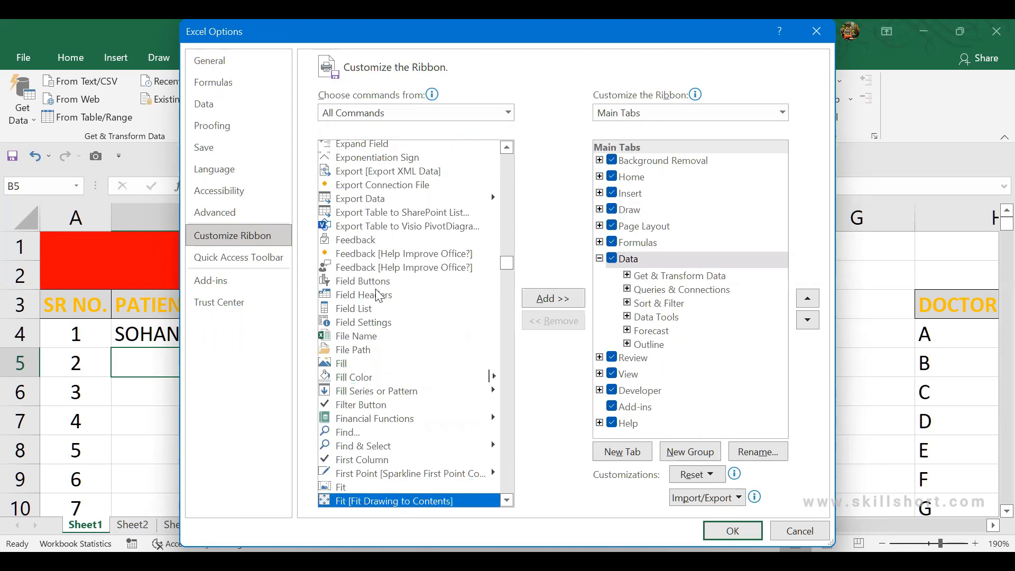
key(f)
key(f)
key(f)
key(f)
key(f)
key(f)
key(f)
key(f)
key(f)
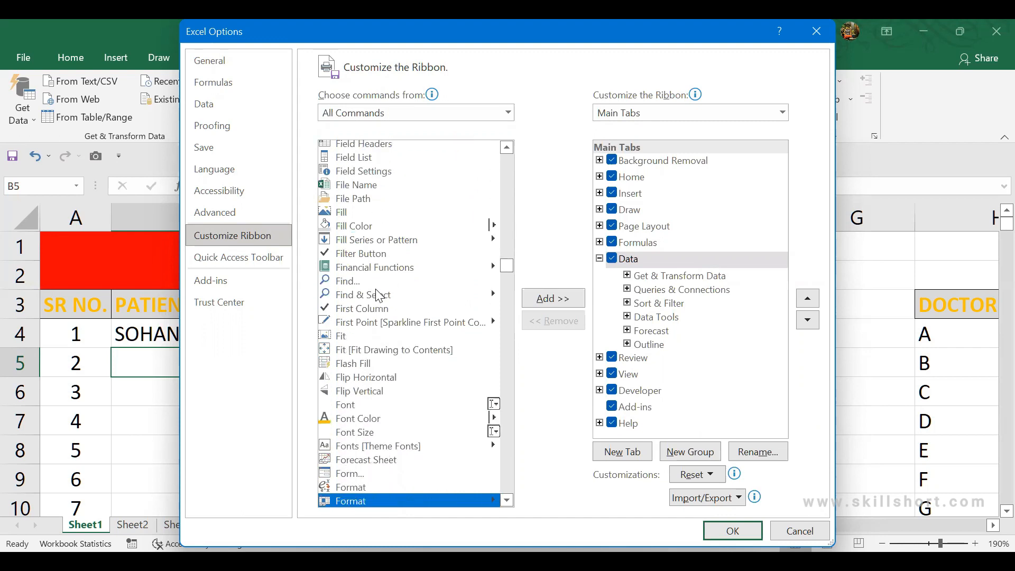
click(342, 475)
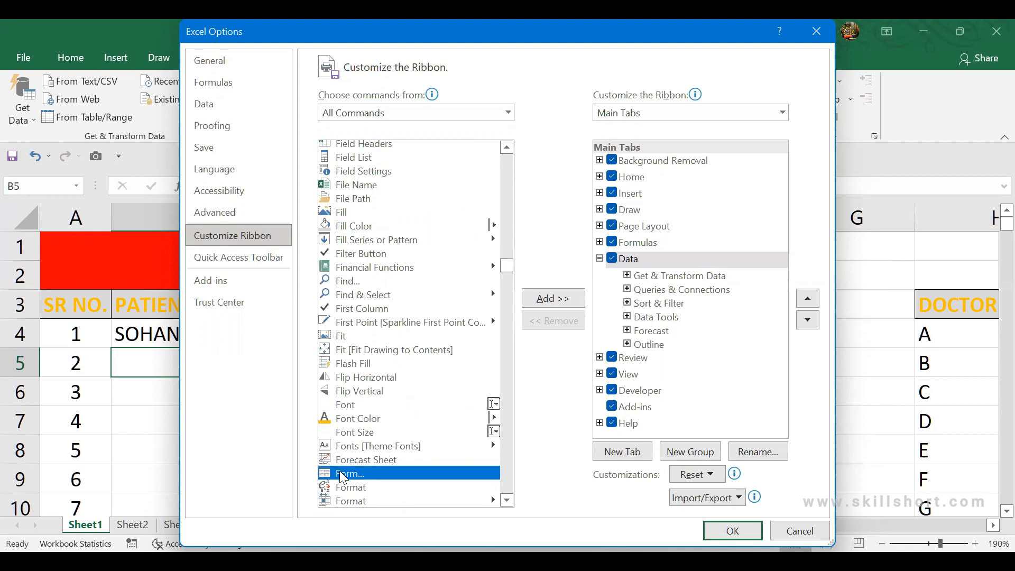
Try to add the Form command to the built-in Data tab, with the ribbon list set to Main Tabs and to All Tabs
click(557, 300)
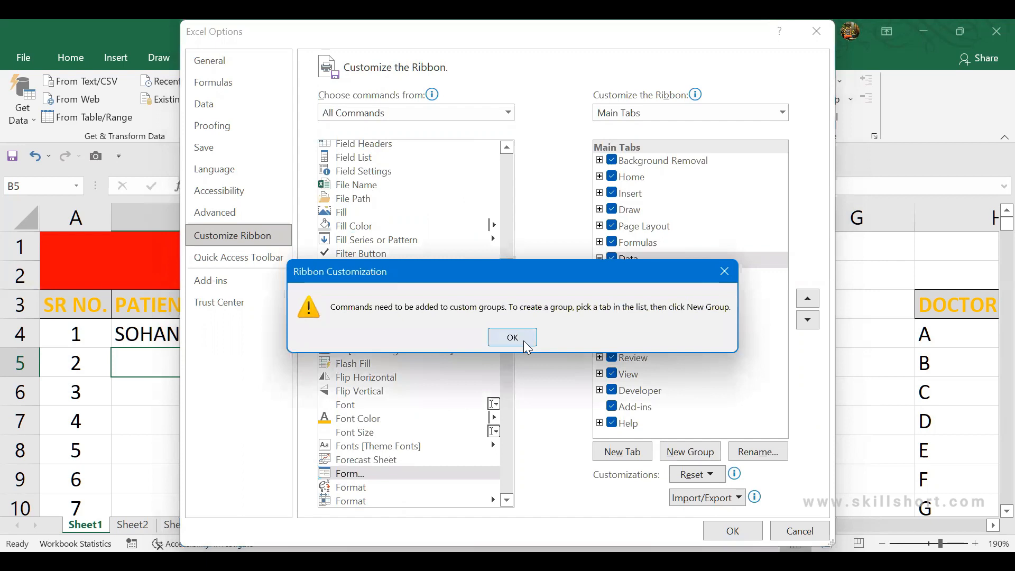
click(526, 345)
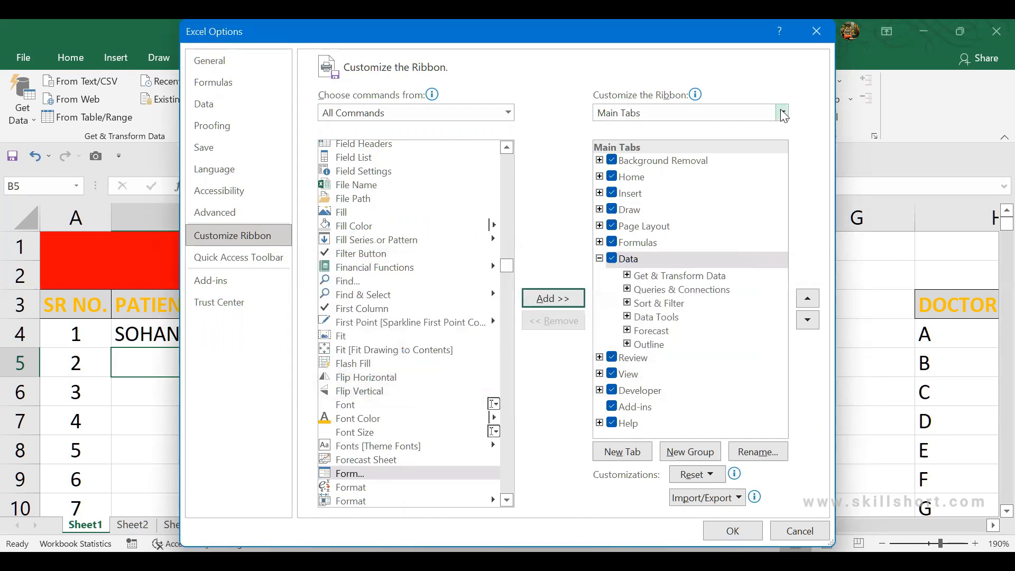
click(783, 113)
click(753, 129)
click(564, 305)
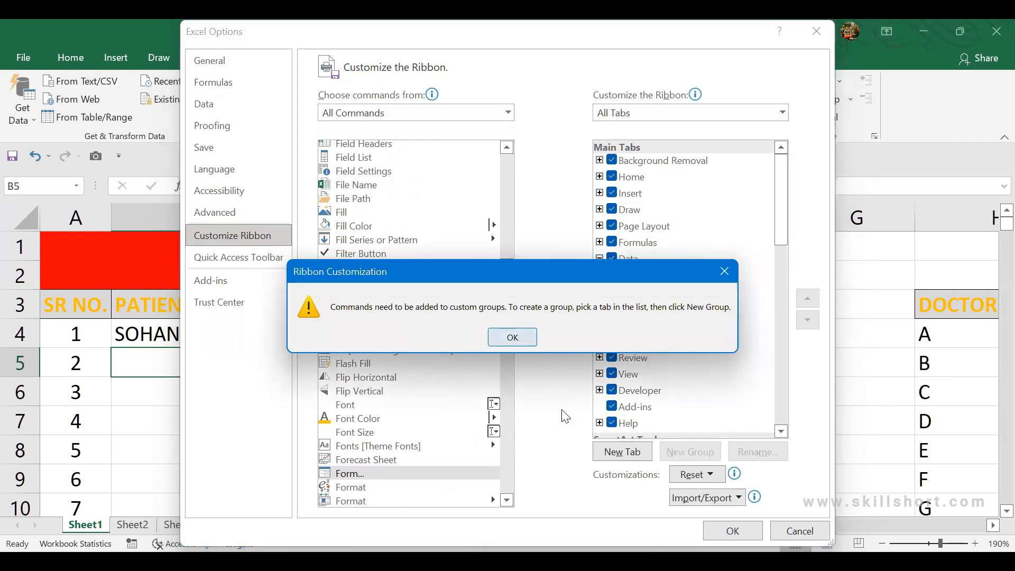
key(Return)
Create a new ribbon tab with an additional custom group, add the Form command to that group, and apply the customization
click(622, 452)
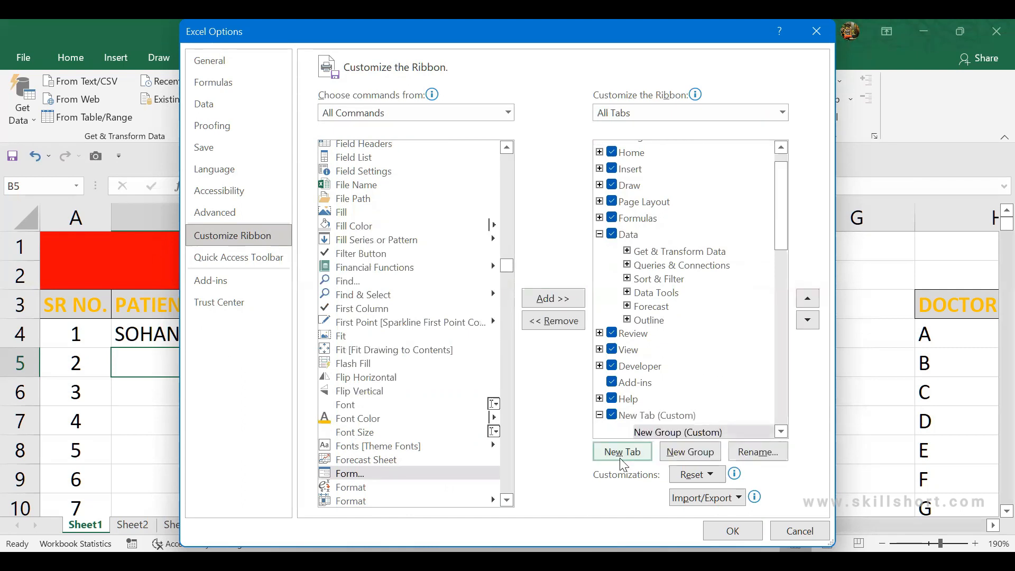
scroll(685, 429, down, 10)
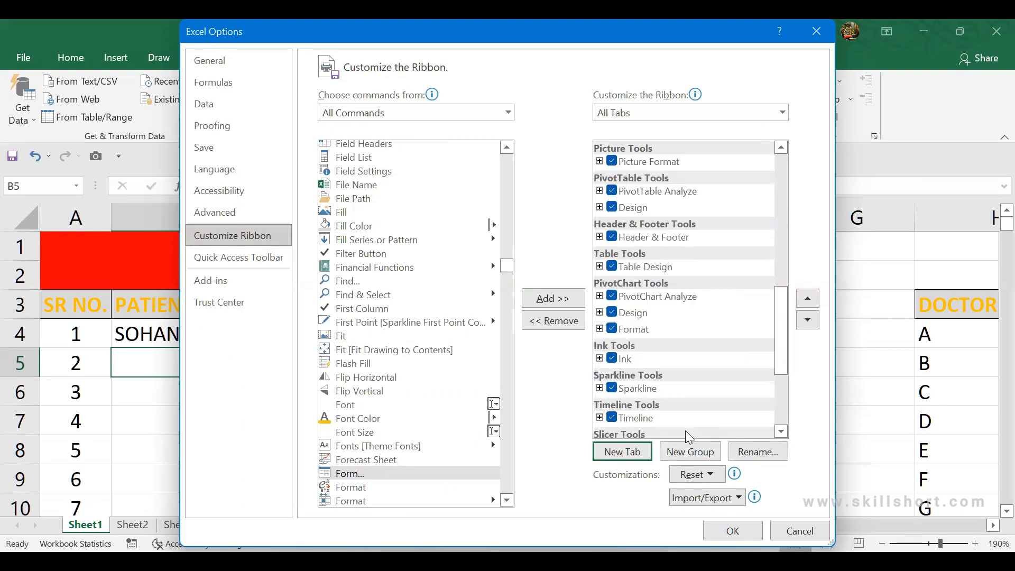
scroll(686, 431, down, 3)
click(690, 453)
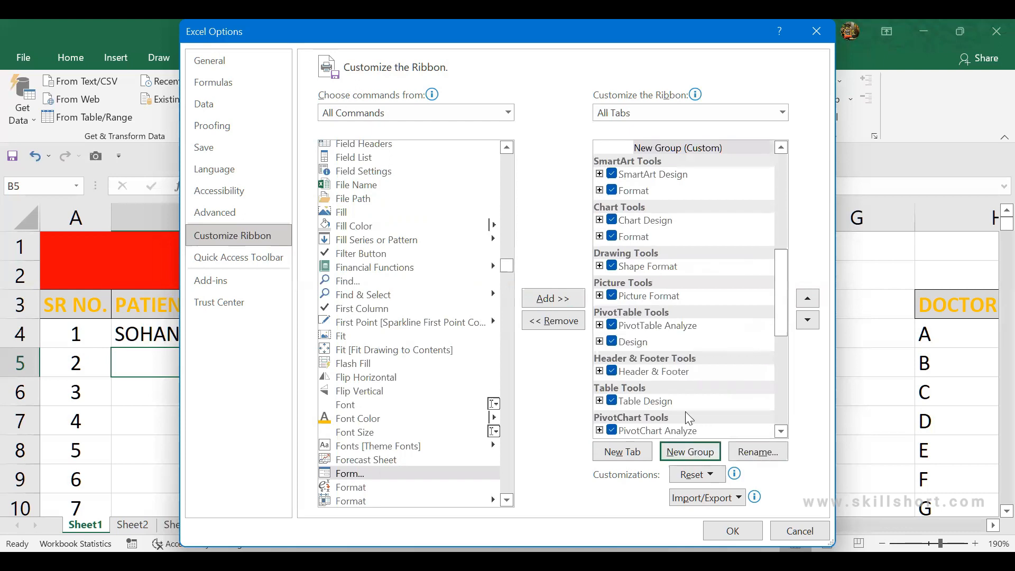
scroll(689, 417, down, 4)
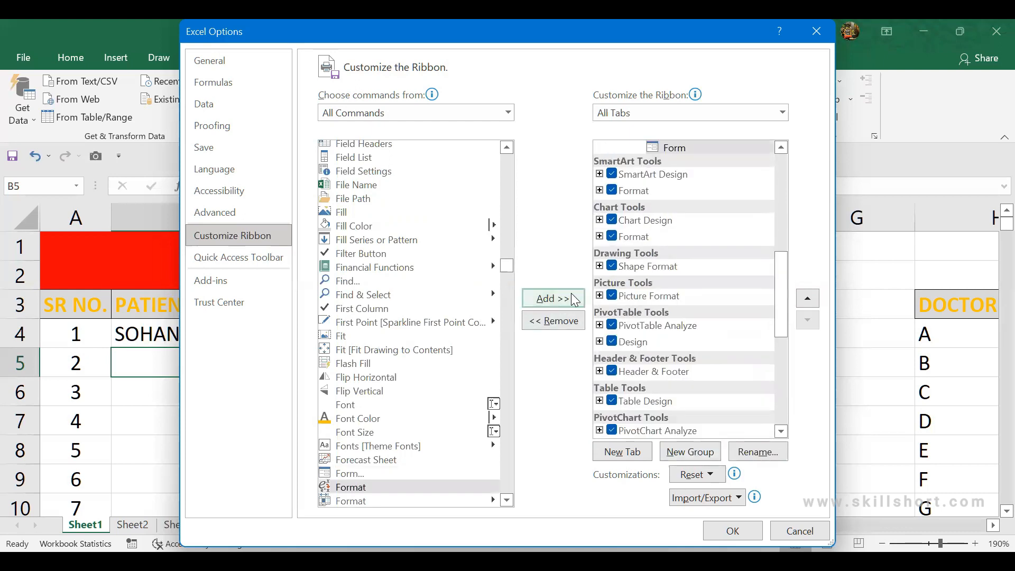
scroll(654, 168, up, 3)
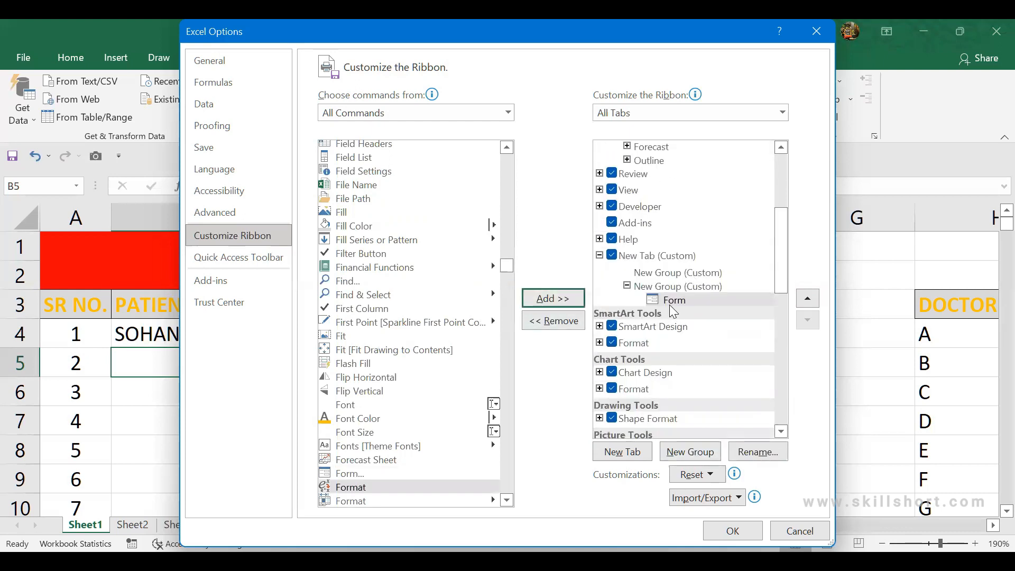
click(709, 531)
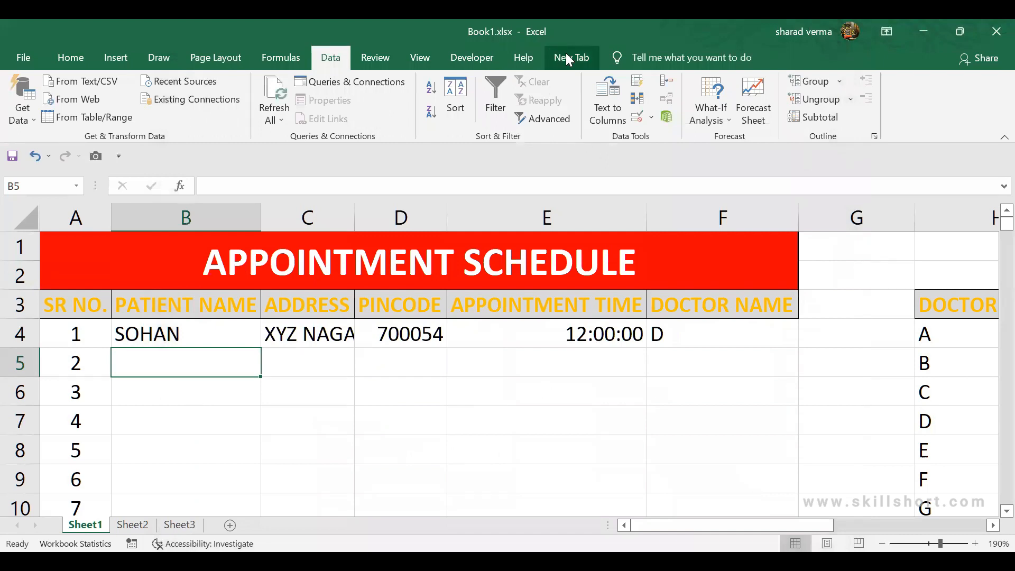
Open the data entry form for the table headers in B3:F3 and move it clear of the patient names
click(466, 357)
drag(178, 301, 679, 312)
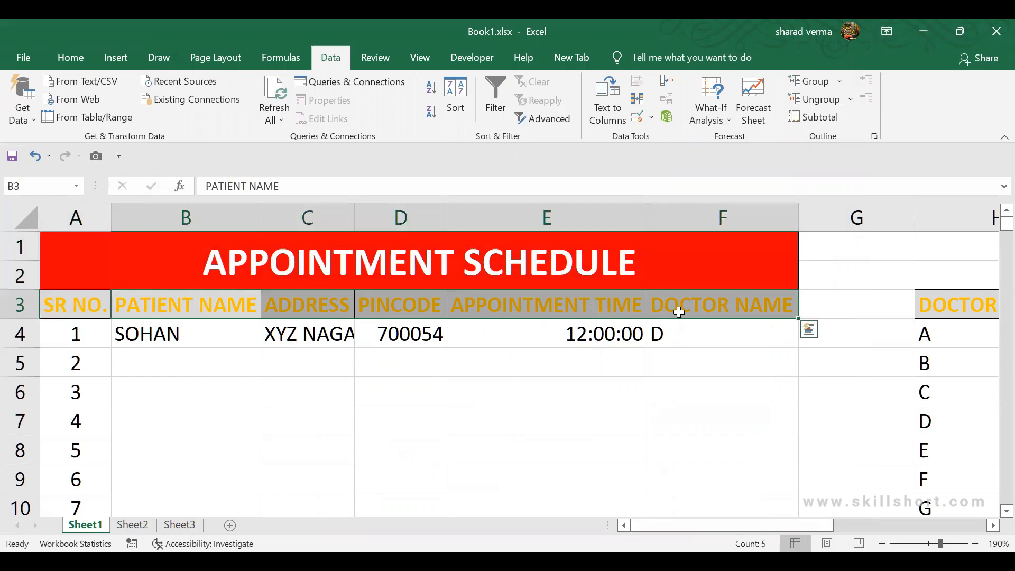
click(576, 60)
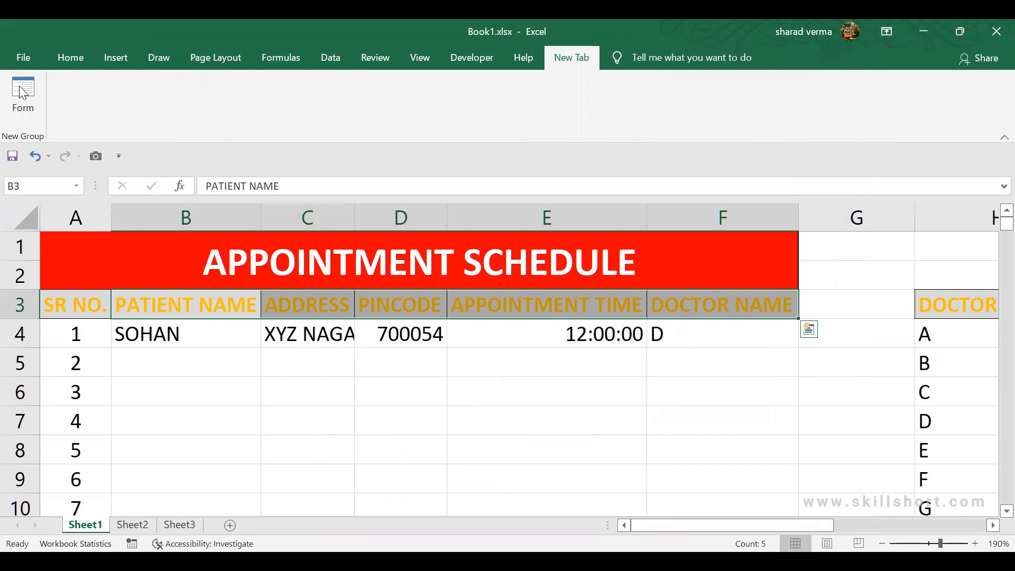
click(29, 105)
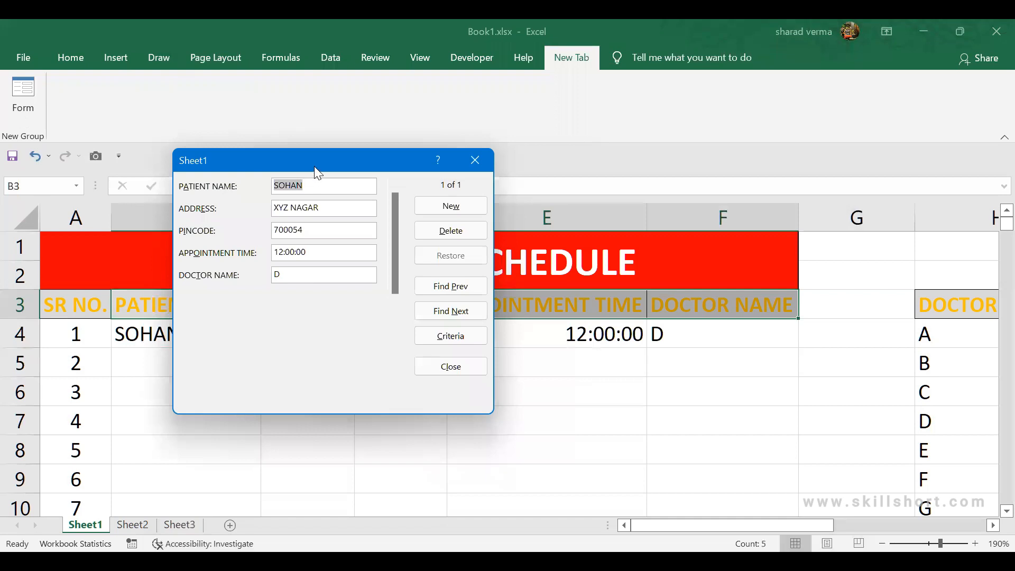
drag(315, 166, 583, 166)
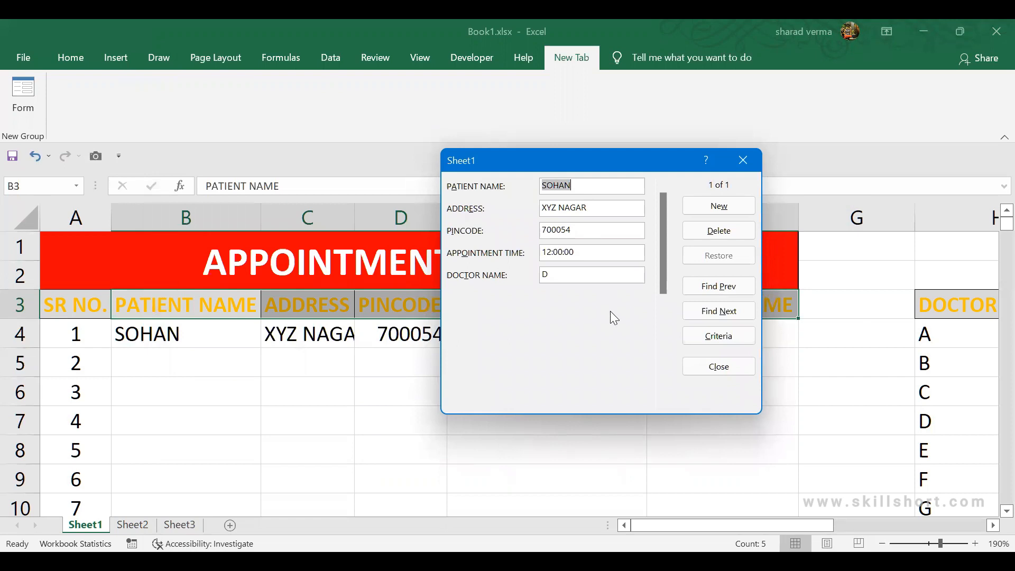
Start a new record in the data form and fill in the second patient's name, address and pincode
click(700, 204)
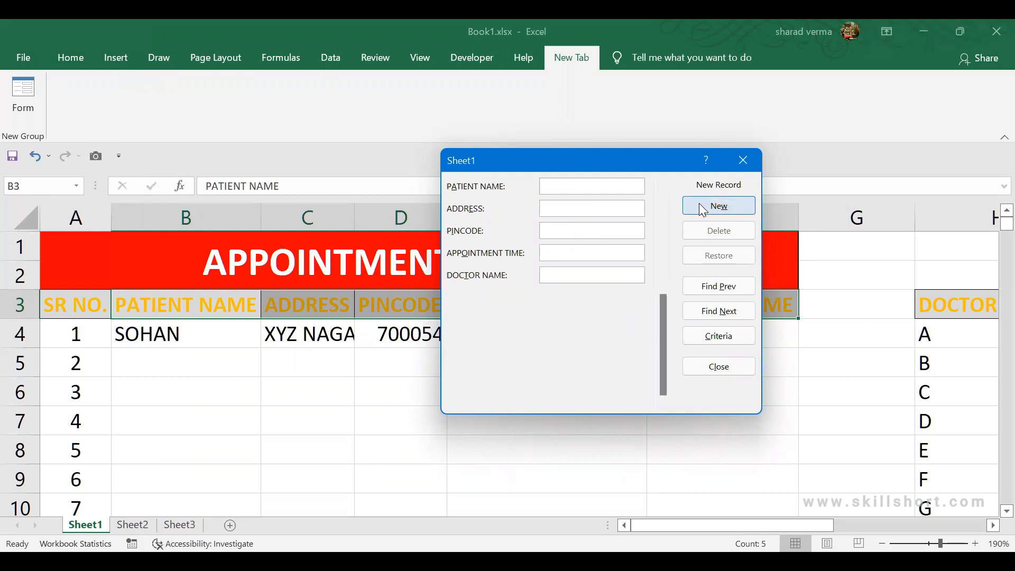
text(GEETA)
text(YXZ )
text(NAGAR)
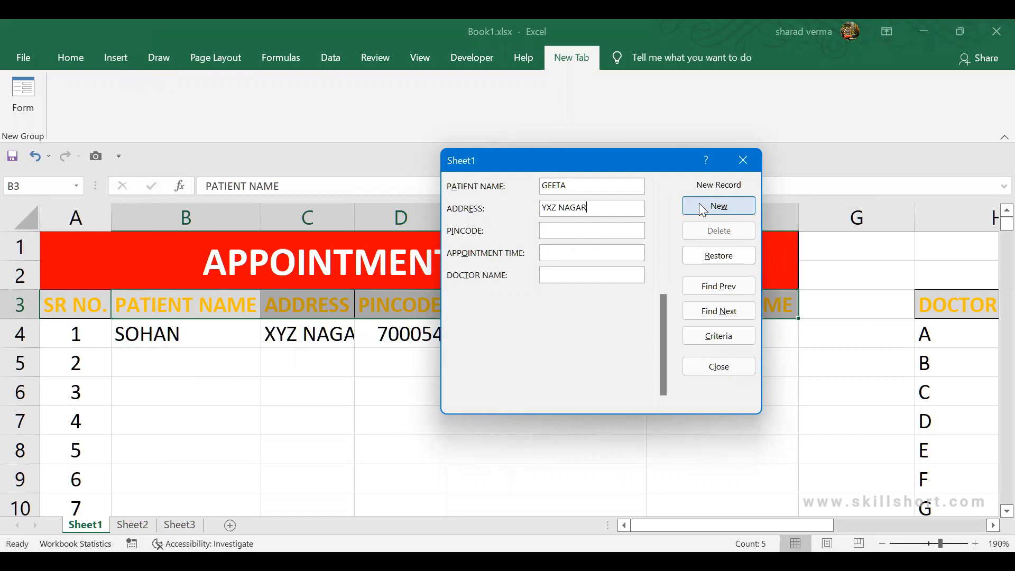
key(Tab)
text(700055)
Set the record's appointment time to 13:00 and doctor name to B, add it to the table, and close the form
key(Tab)
text(13:00)
text(B)
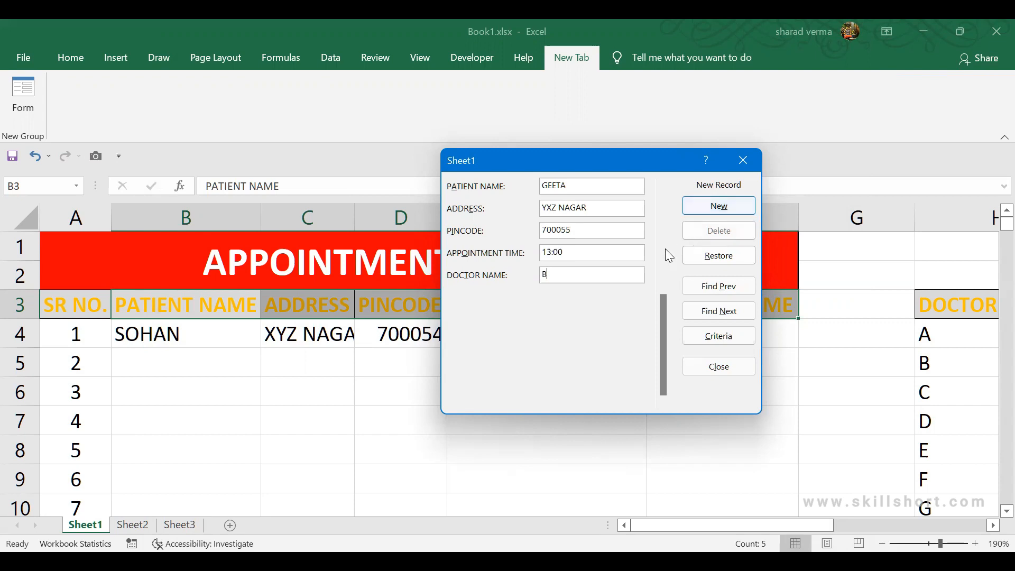
click(719, 207)
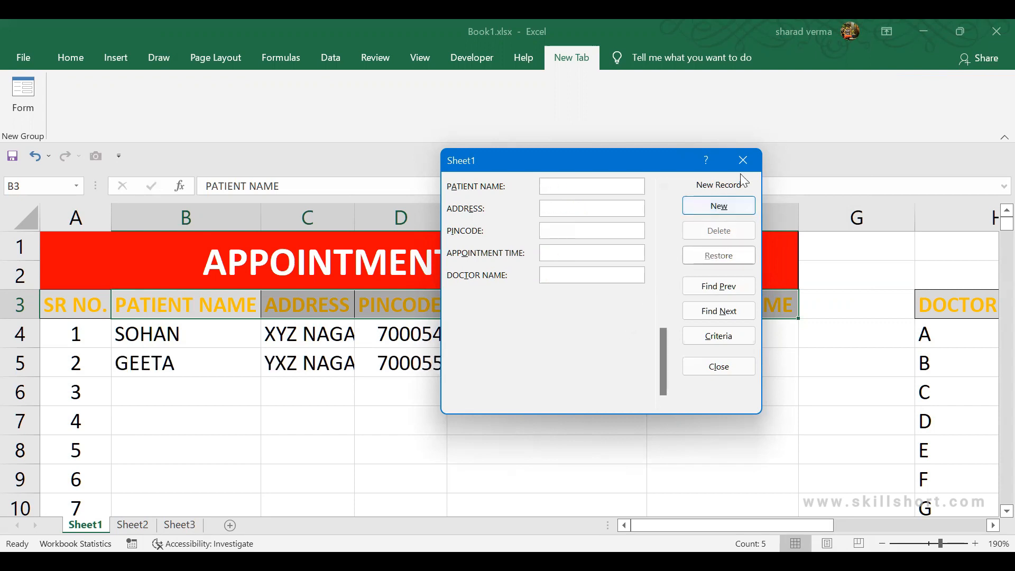
click(745, 159)
Examine the newly added appointment record in B5:F5
drag(208, 360, 691, 360)
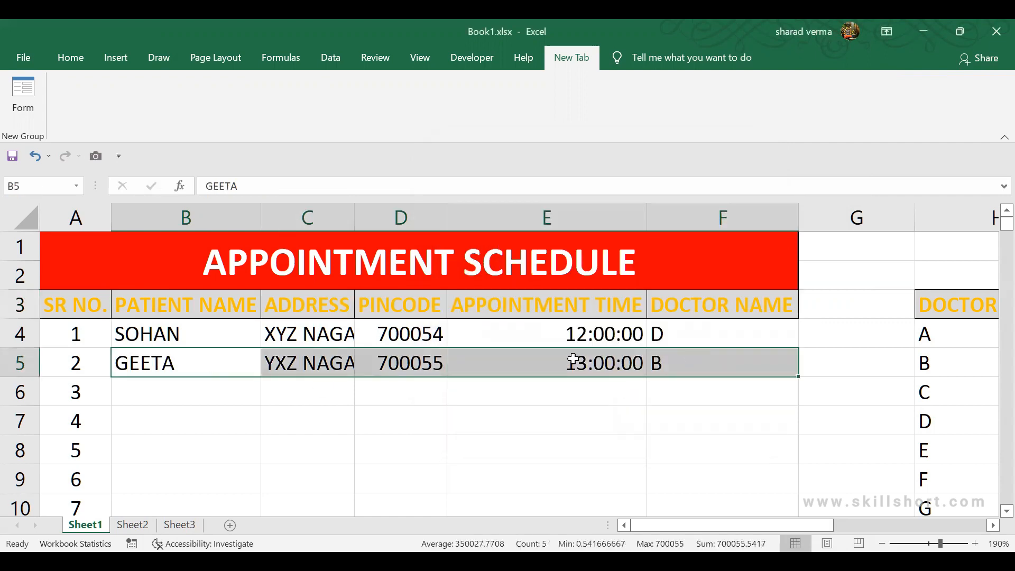
click(399, 401)
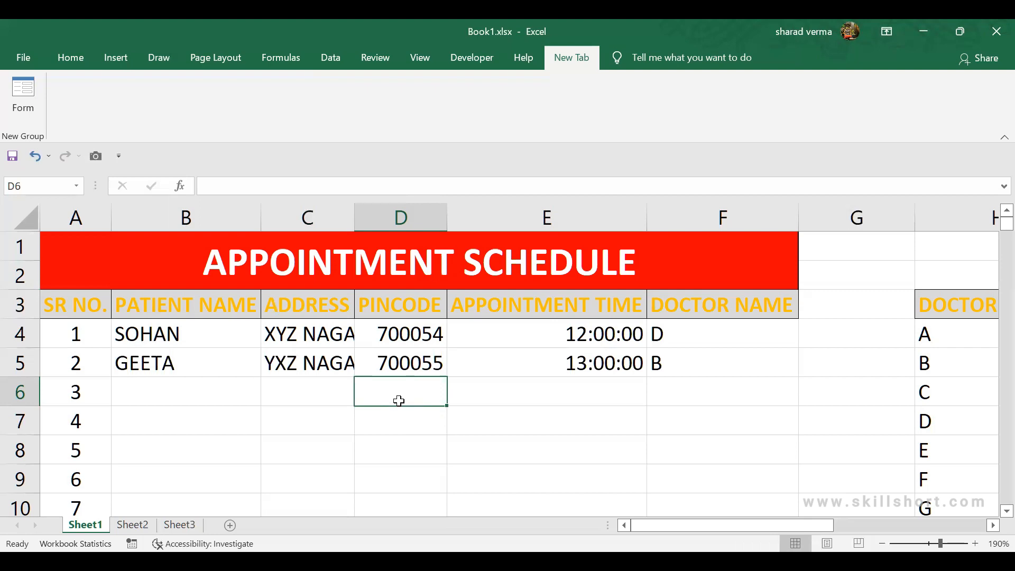
scroll(399, 400, down, 3)
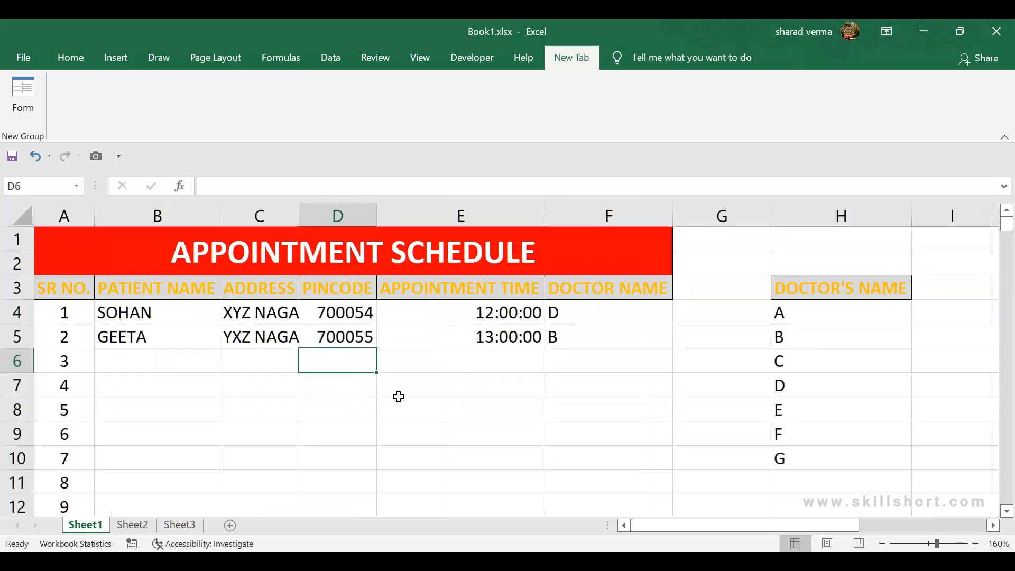